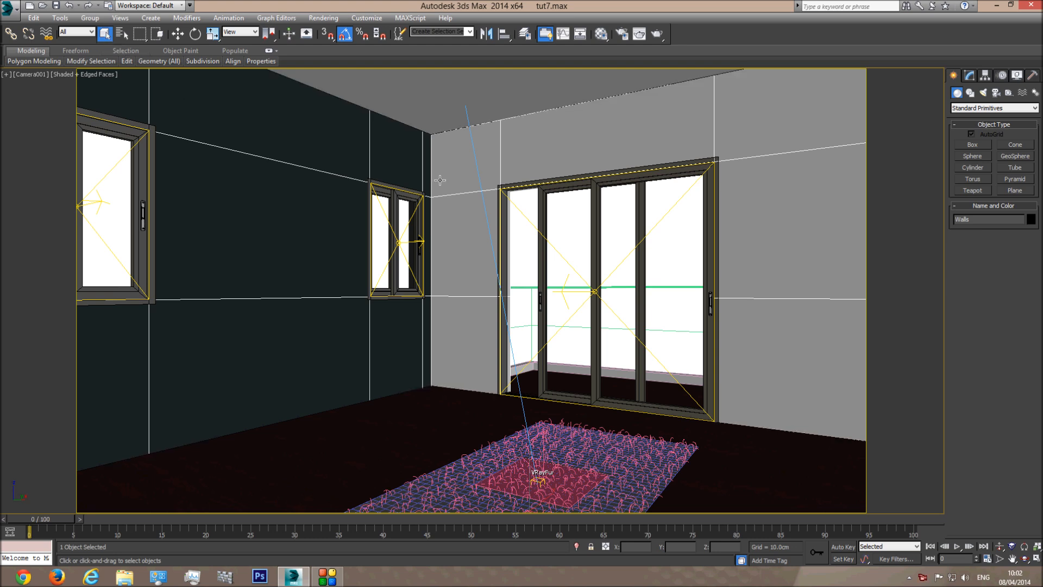
# - Reset to an empty scene without saving the changes to the current room file
pyautogui.click(8, 7)
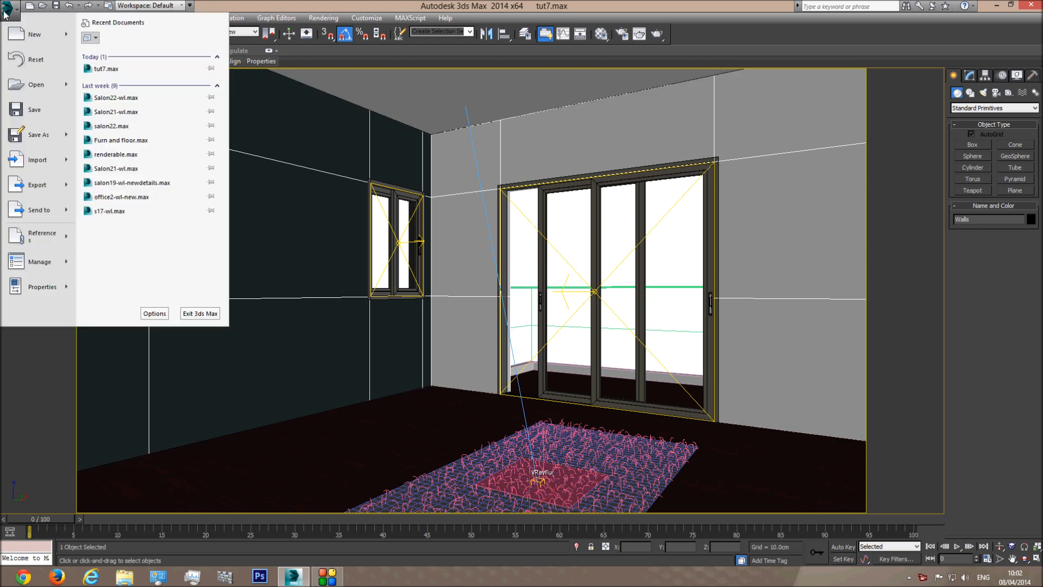
pyautogui.click(40, 61)
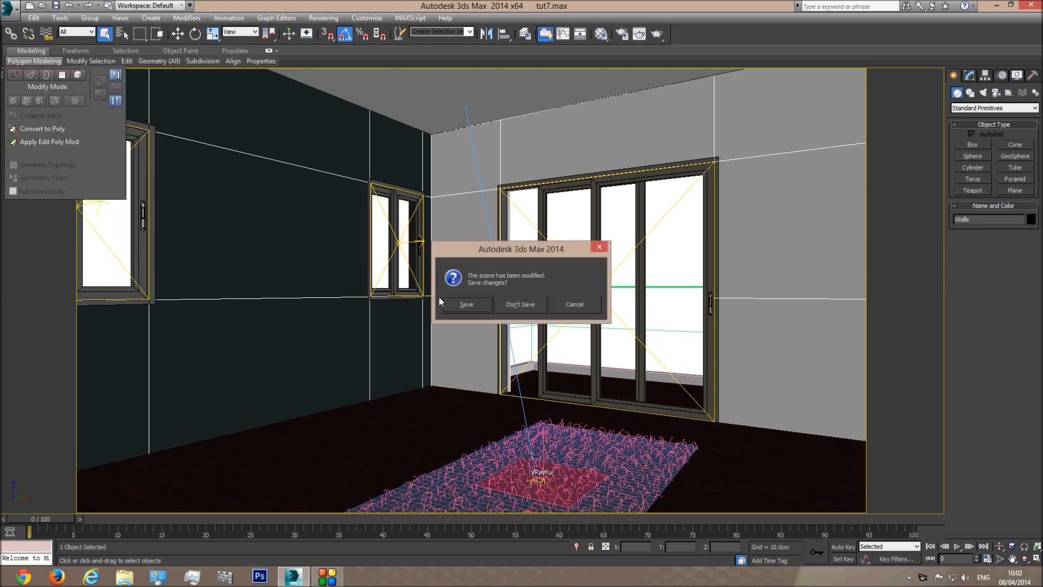
pyautogui.click(527, 306)
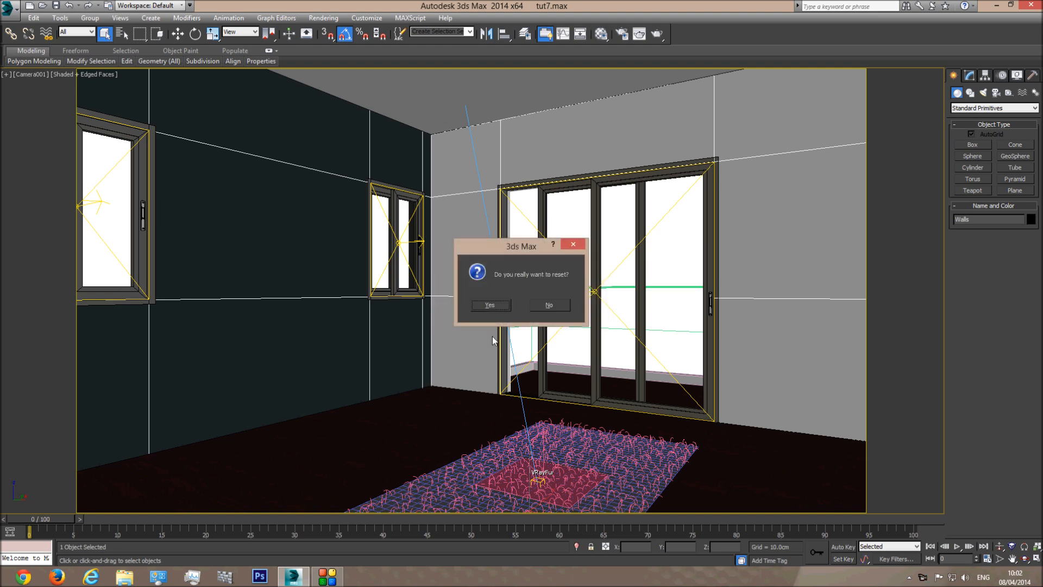
pyautogui.click(492, 305)
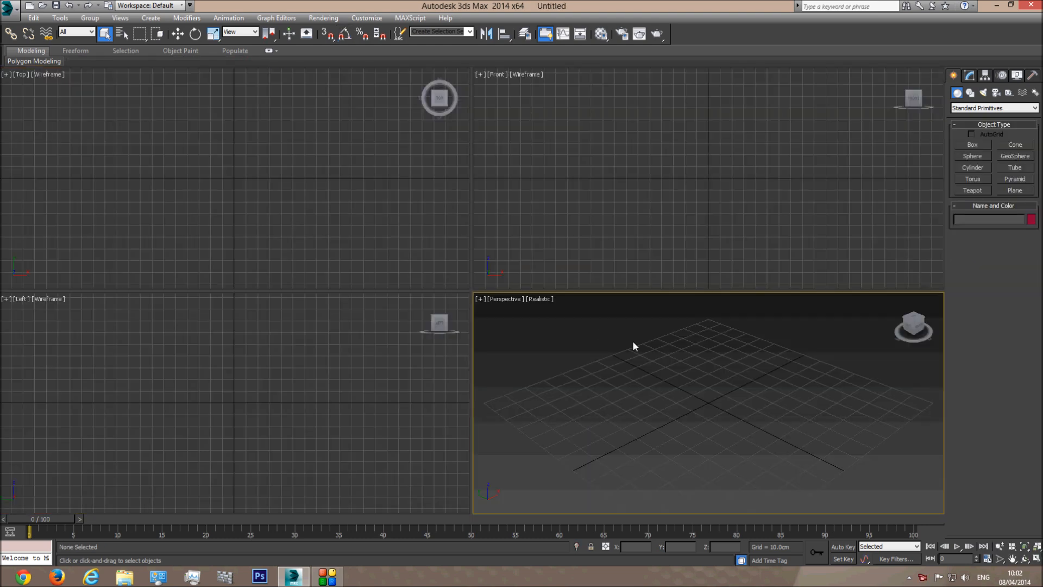
# - Draw a plane in the Front view and set both its width and length to 270 cm
pyautogui.moveTo(722, 360); pyautogui.dragTo(706, 341, button='middle')
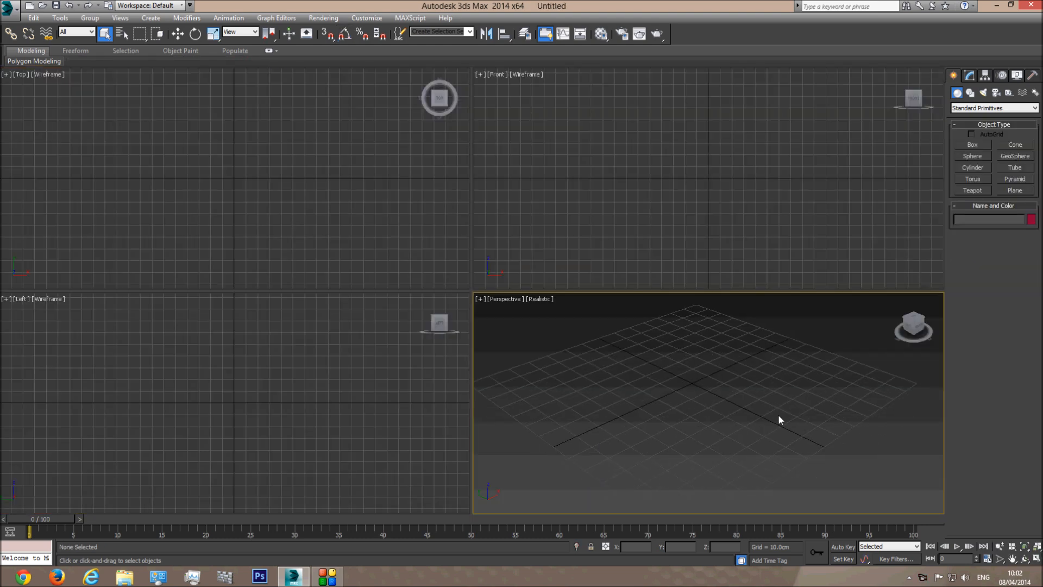
pyautogui.click(1014, 190)
pyautogui.moveTo(659, 79); pyautogui.dragTo(784, 282)
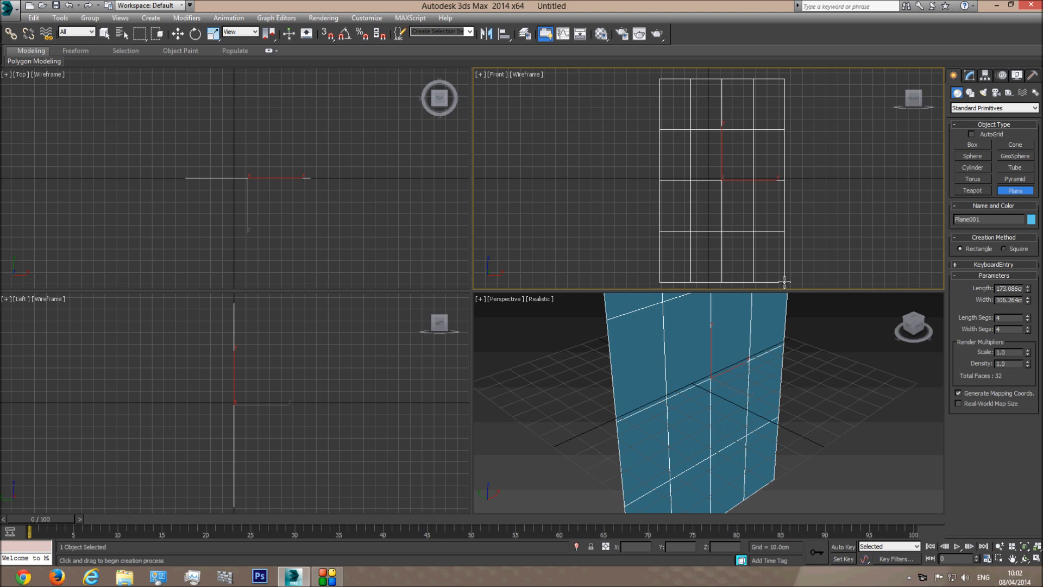
pyautogui.doubleClick(1009, 299)
pyautogui.write('270')
pyautogui.press('Return')
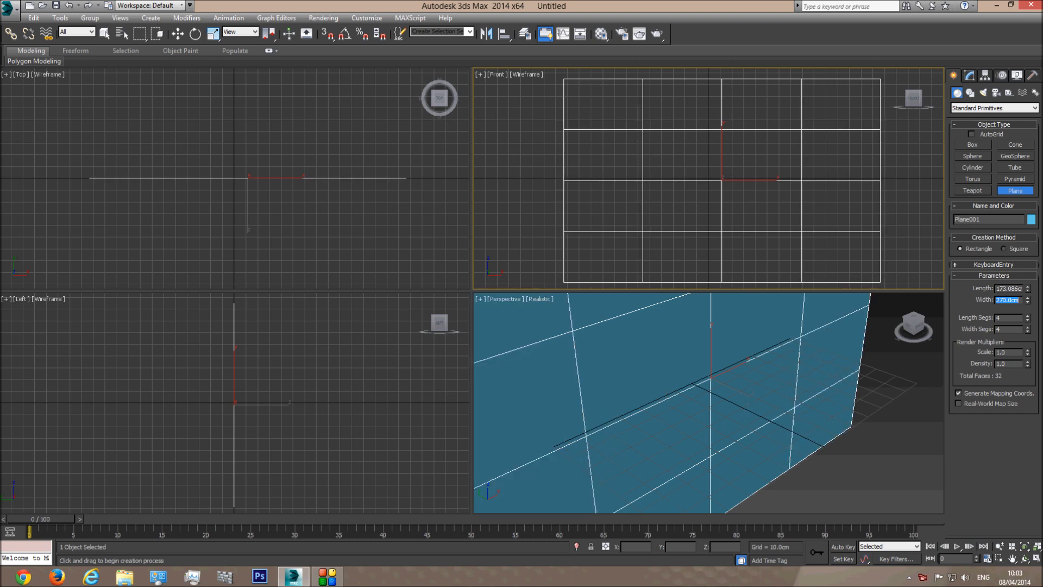
pyautogui.doubleClick(1011, 288)
pyautogui.write('270')
pyautogui.press('Return')
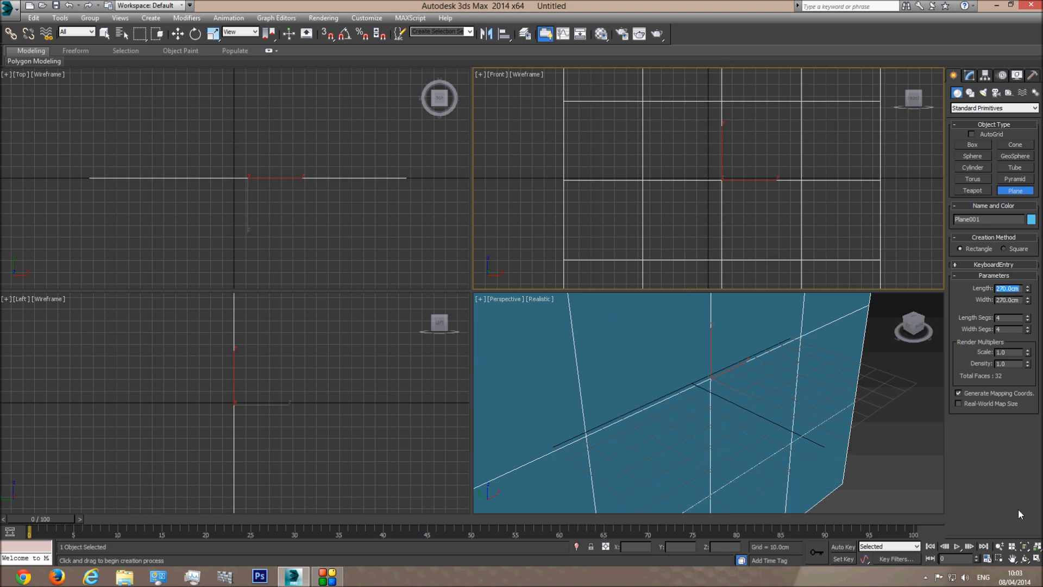
# - Maximize the Perspective viewport and narrow the plane, trying a width of 100 cm before setting it to 120 cm
pyautogui.keyDown('alt'); pyautogui.moveTo(879, 486); pyautogui.dragTo(917, 495, button='middle'); pyautogui.keyUp('alt')
pyautogui.click(1038, 561)
pyautogui.click(1025, 559)
pyautogui.moveTo(509, 324); pyautogui.dragTo(458, 305)
pyautogui.scroll(-5, 458, 305)
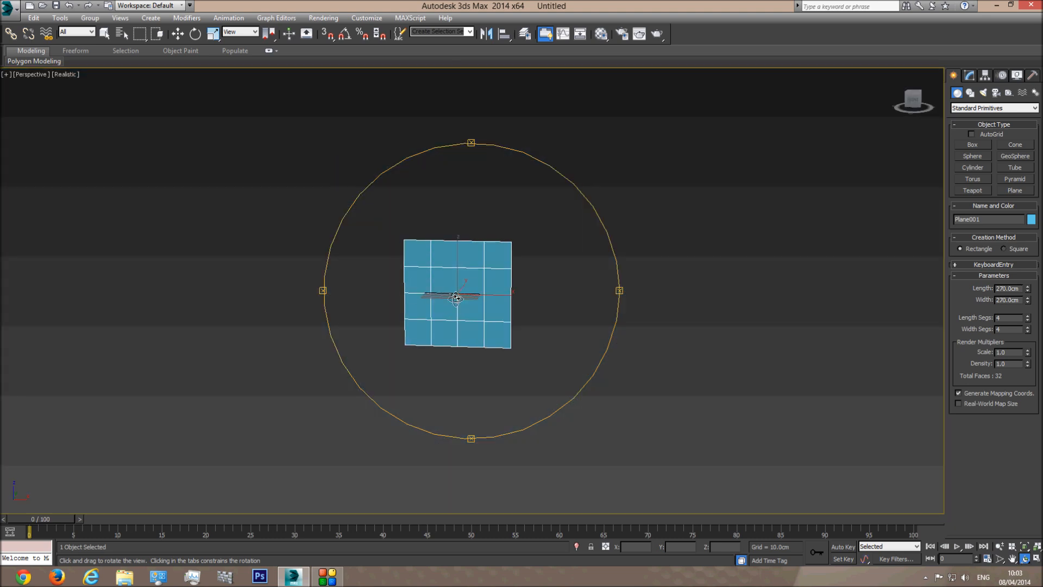
pyautogui.scroll(5, 457, 305)
pyautogui.doubleClick(1020, 300)
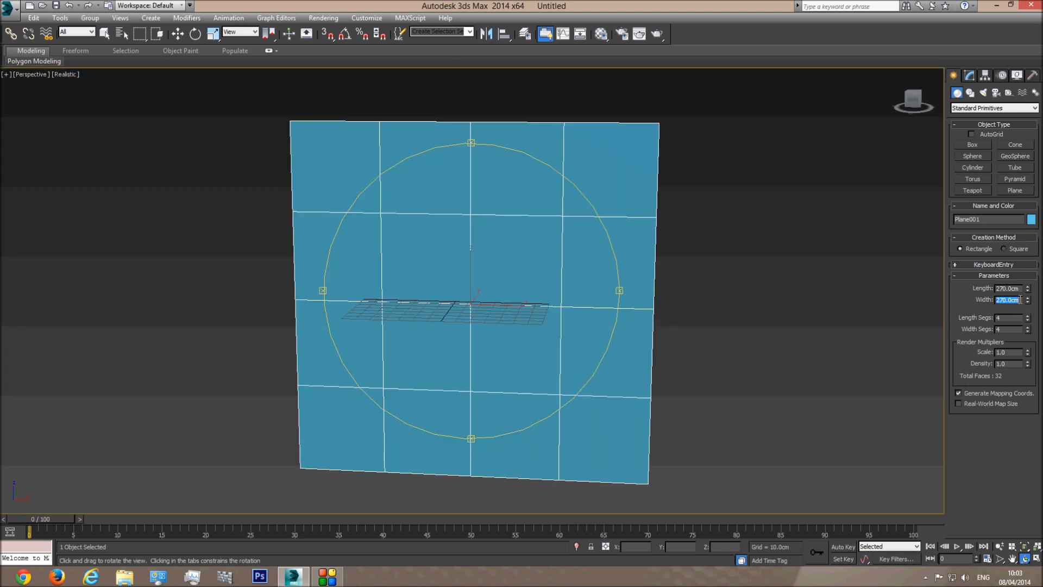
pyautogui.write('100')
pyautogui.press('Return')
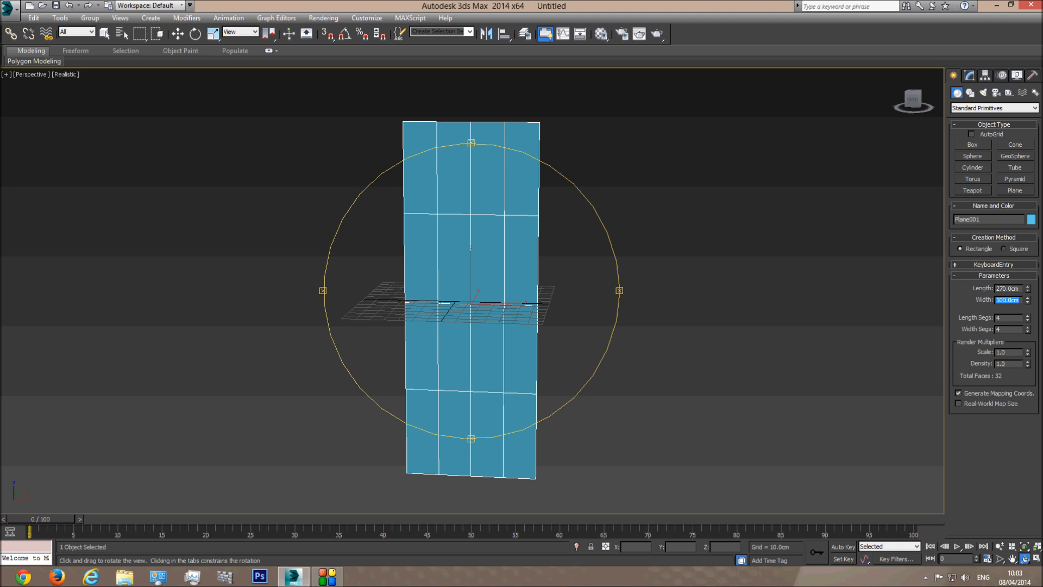
pyautogui.moveTo(532, 315); pyautogui.dragTo(530, 314)
pyautogui.doubleClick(1016, 299)
pyautogui.write('120')
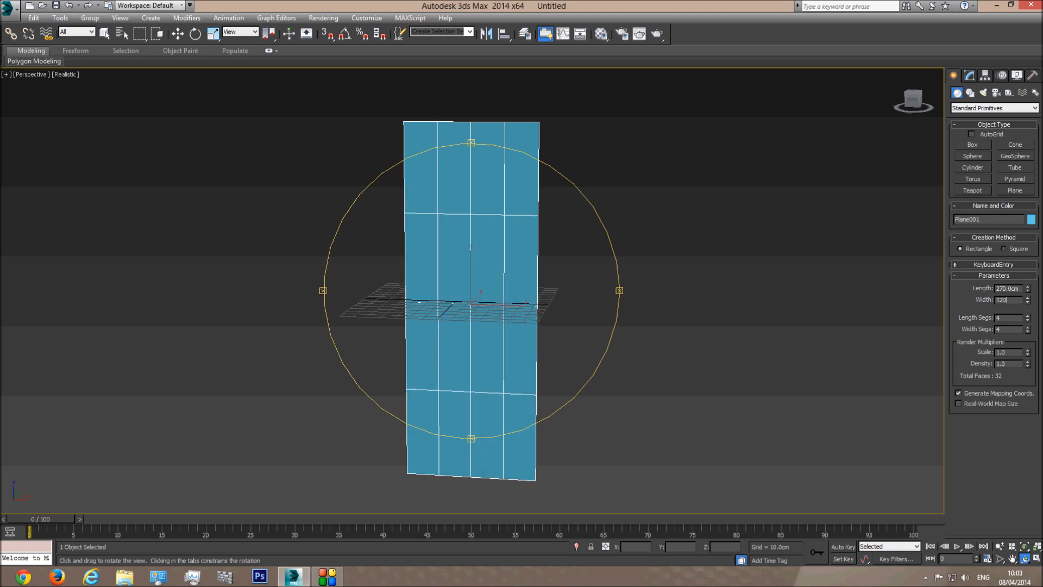
pyautogui.press('Return')
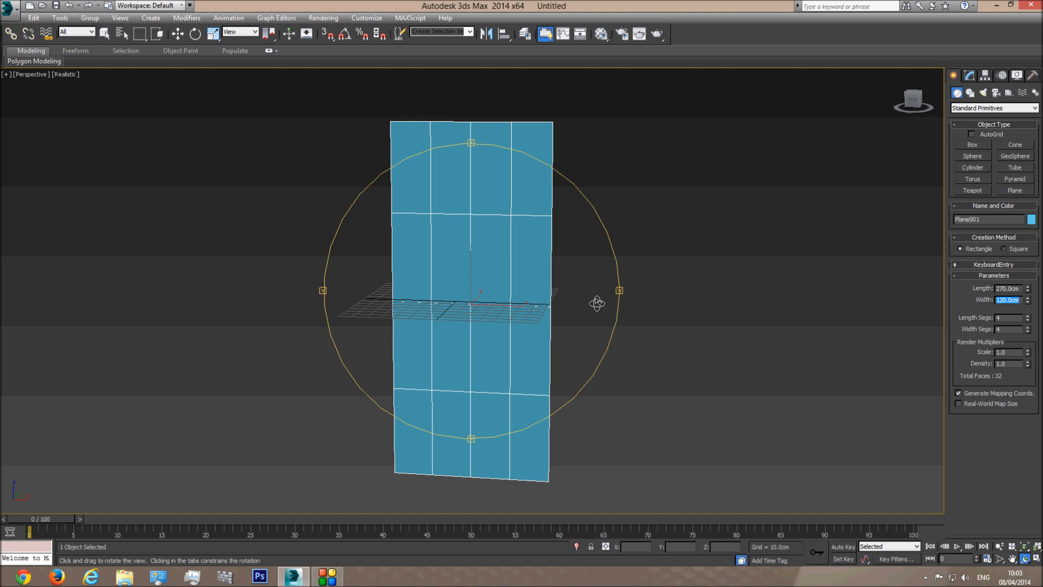
# - Set the plane's length segments and width segments to 100 each and hide the grid
pyautogui.doubleClick(1010, 318)
pyautogui.press('Return')
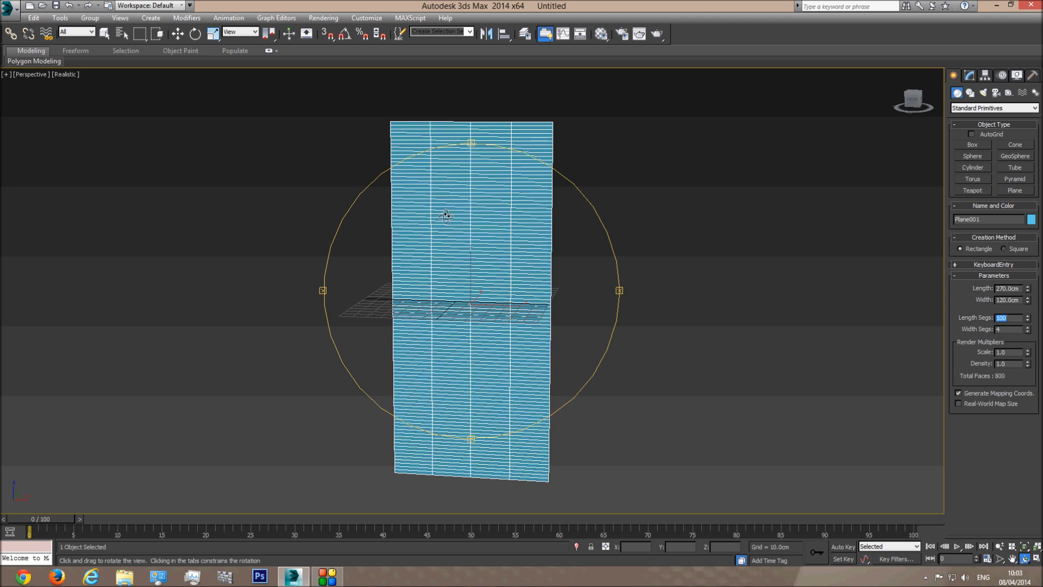
pyautogui.scroll(2, 471, 252)
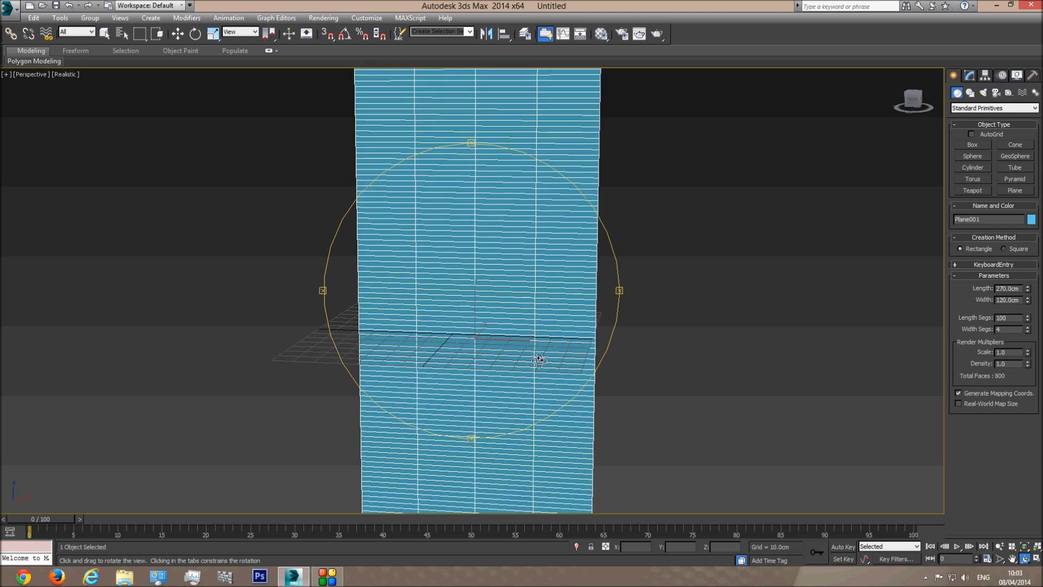
pyautogui.press('g')
pyautogui.moveTo(539, 360); pyautogui.dragTo(532, 360)
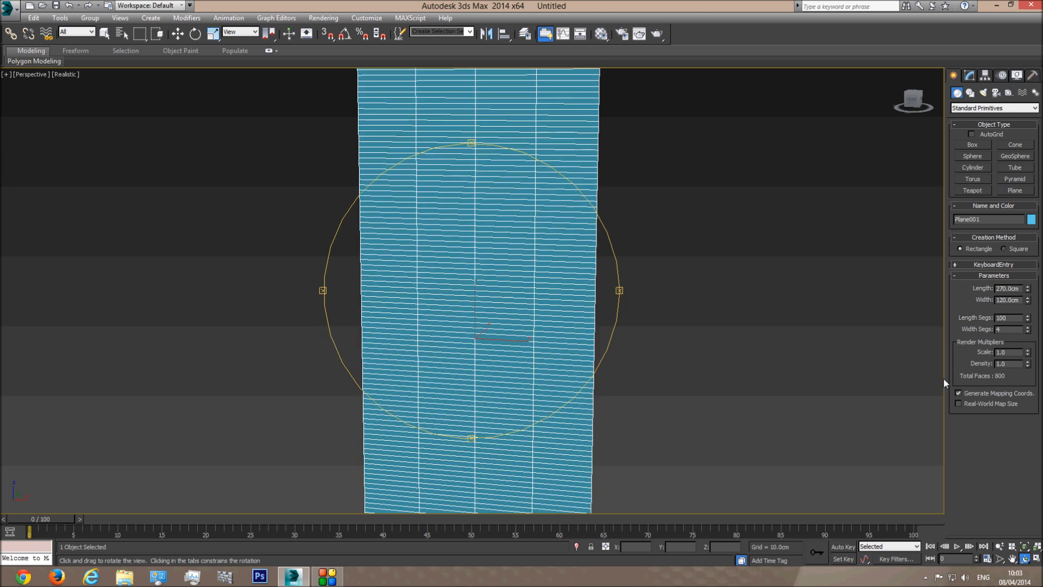
pyautogui.write('00')
pyautogui.press('Return')
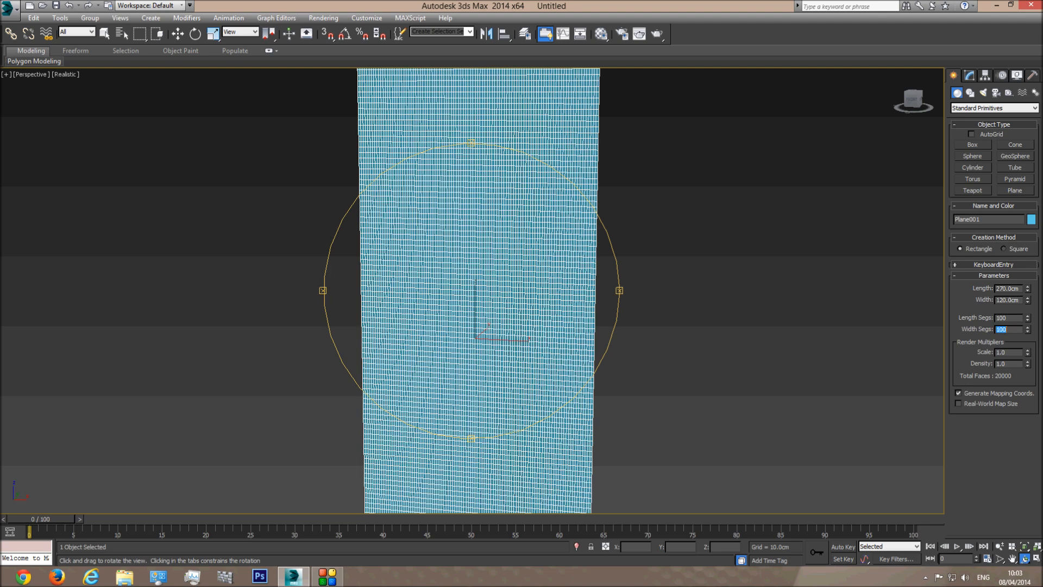
# - Try 99 width segments on the plane and restore the value to 100
pyautogui.scroll(5, 511, 253)
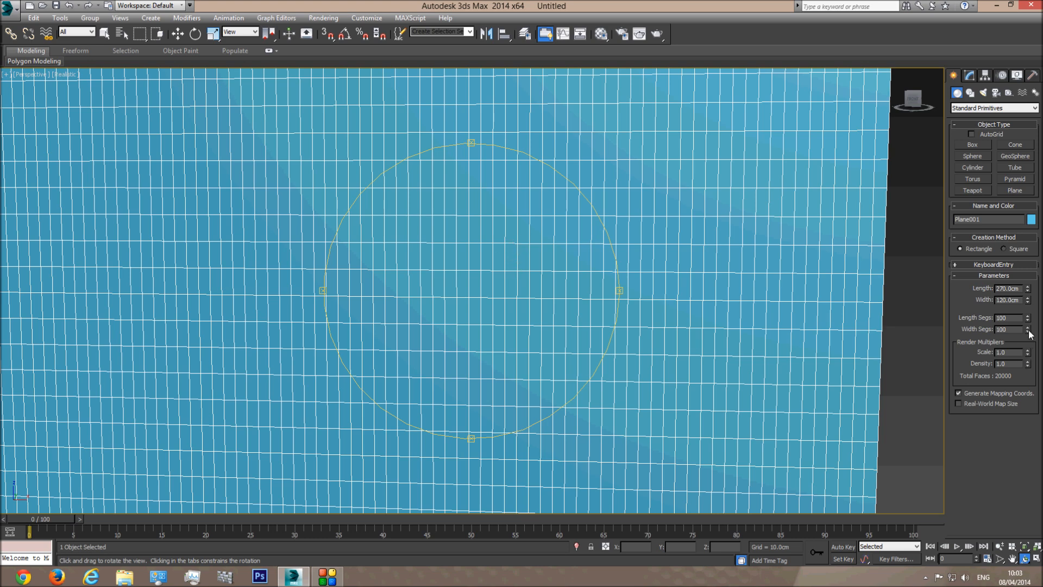
pyautogui.moveTo(1029, 330); pyautogui.dragTo(1028, 329)
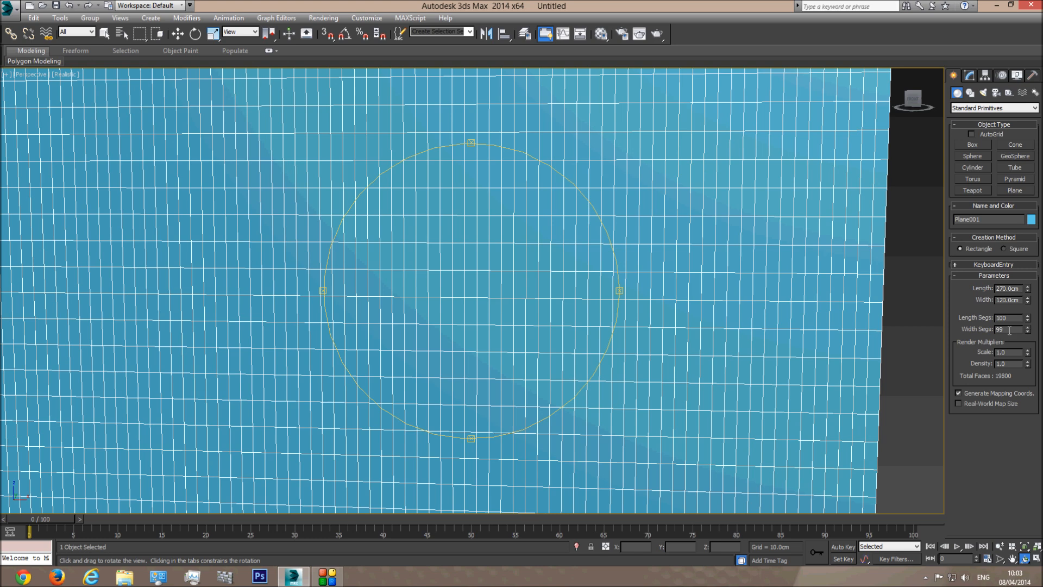
pyautogui.write('00')
pyautogui.press('Return')
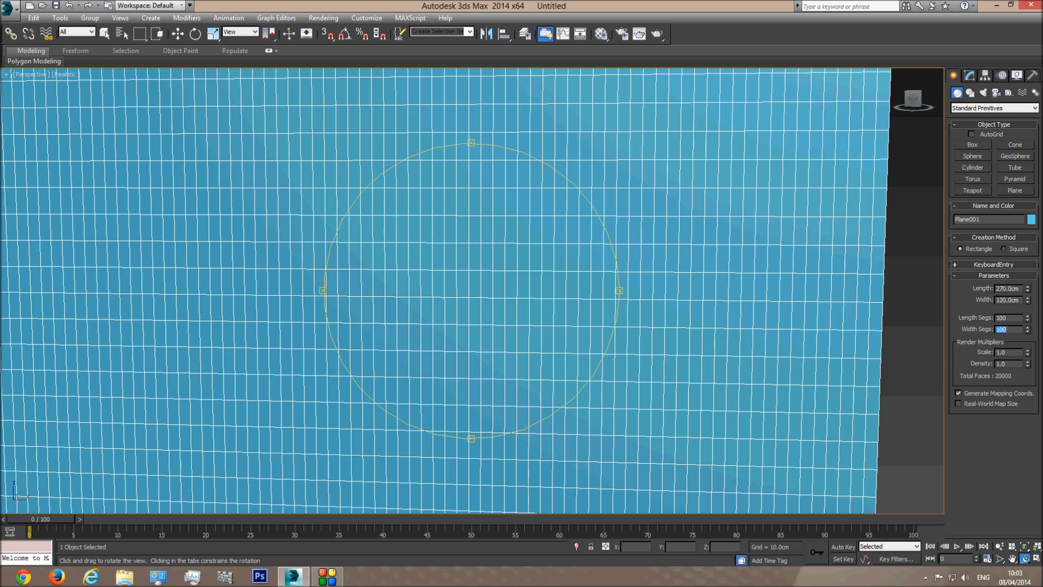
# - Raise the plane's length segments to 218, judging the squareness of its faces in the Front view
pyautogui.doubleClick(1010, 318)
pyautogui.moveTo(1028, 321); pyautogui.dragTo(1036, 276)
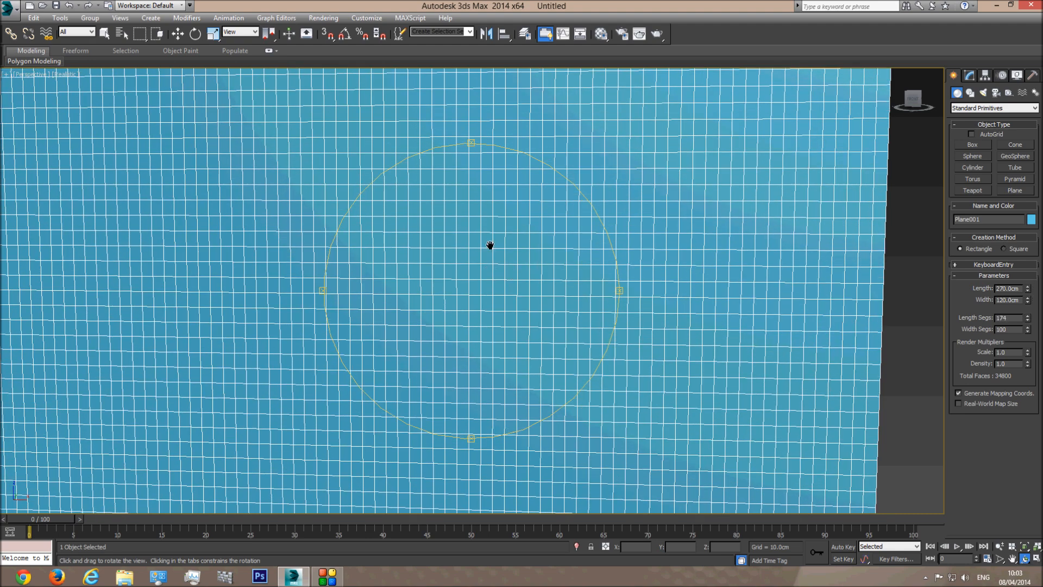
pyautogui.press('f')
pyautogui.scroll(5, 486, 260)
pyautogui.scroll(5, 487, 263)
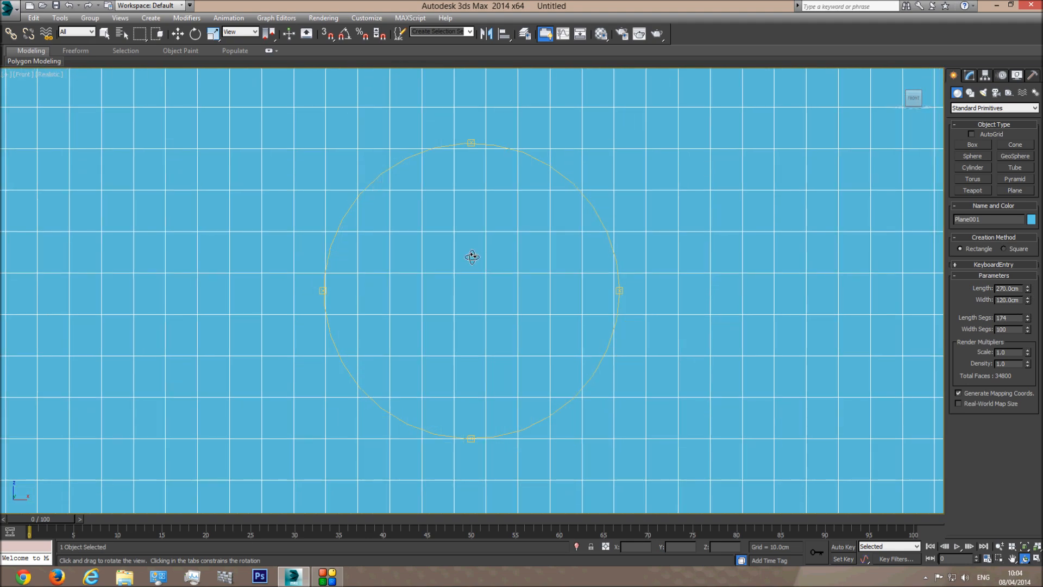
pyautogui.moveTo(1029, 320); pyautogui.dragTo(1029, 299)
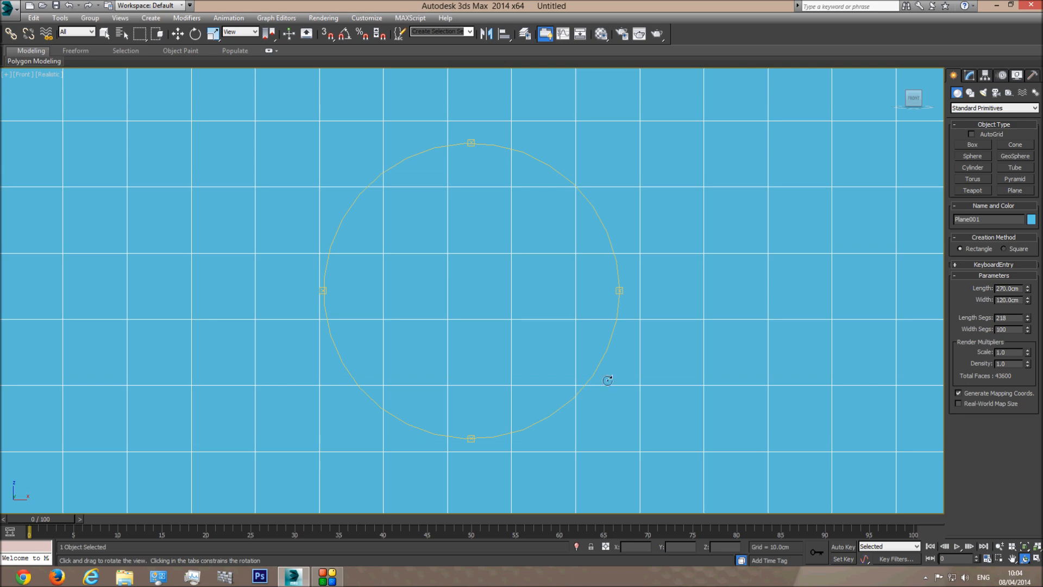
pyautogui.moveTo(434, 343); pyautogui.dragTo(514, 215)
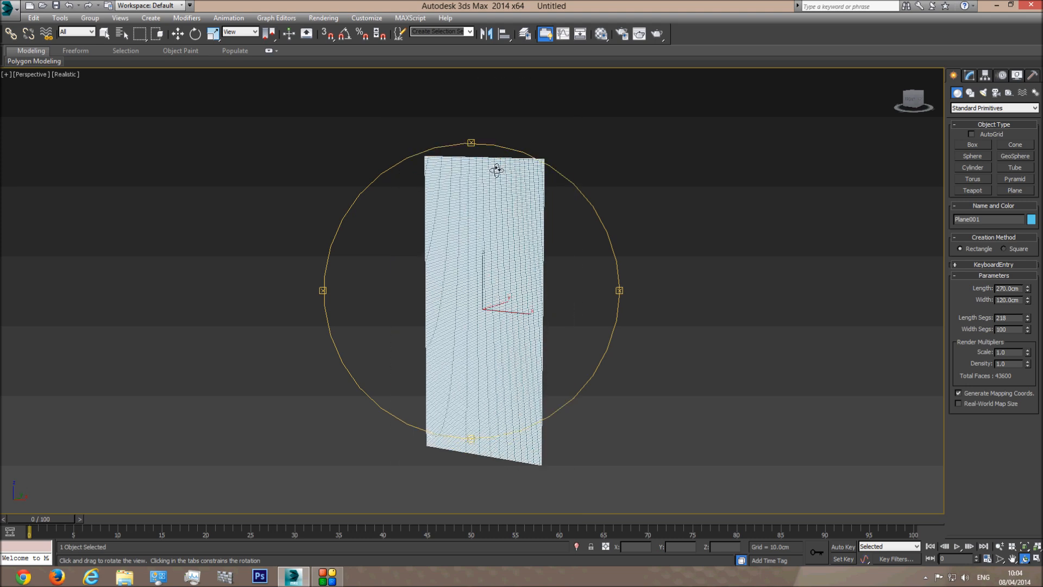
pyautogui.scroll(5, 495, 210)
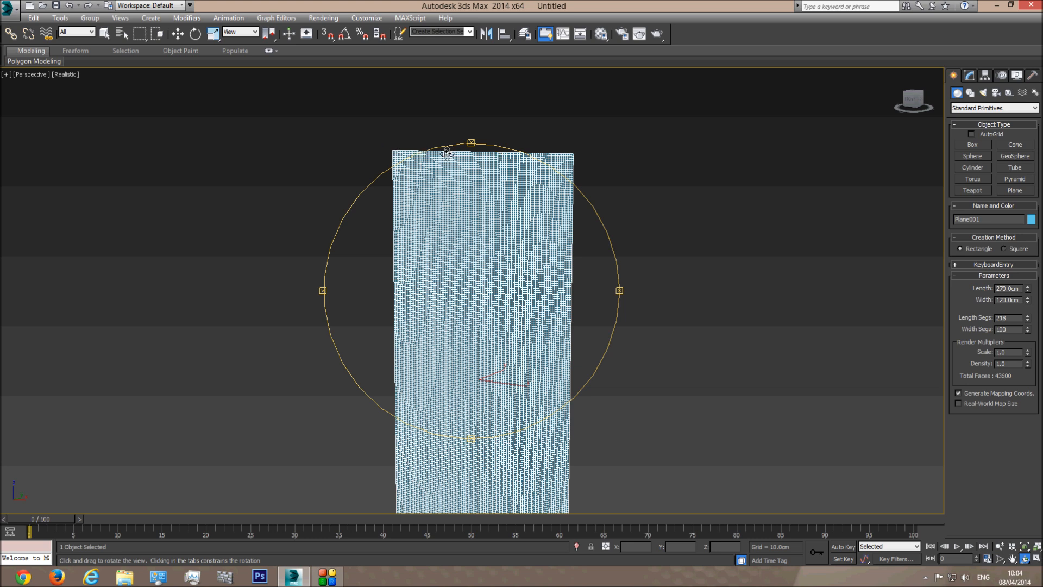
# - Deselect the plane and, with snapping on, draw a box along its top edge in Front wireframe view, about 120 cm wide and 5 cm long
pyautogui.click(178, 34)
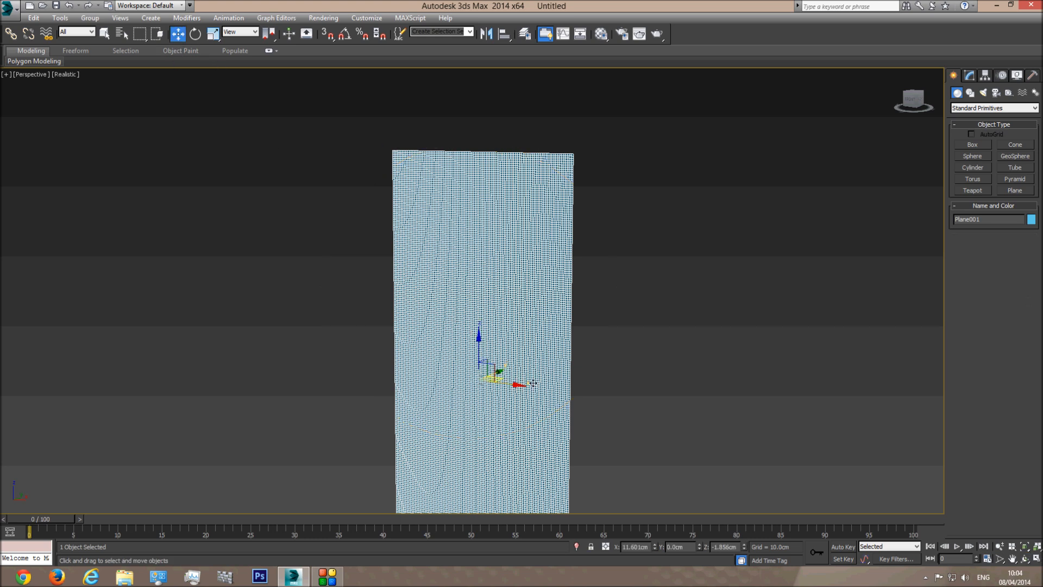
pyautogui.click(630, 221)
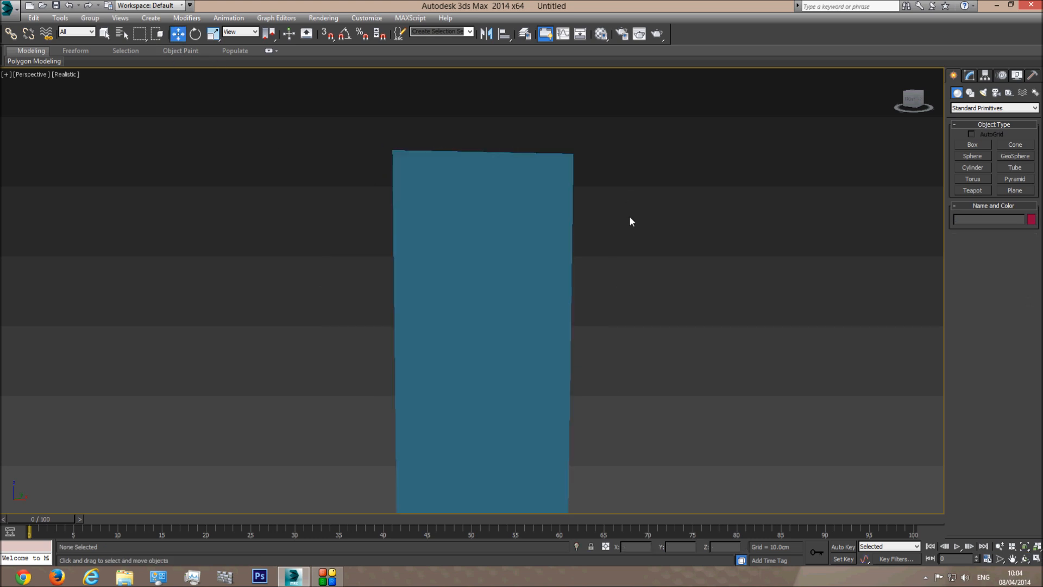
pyautogui.click(973, 144)
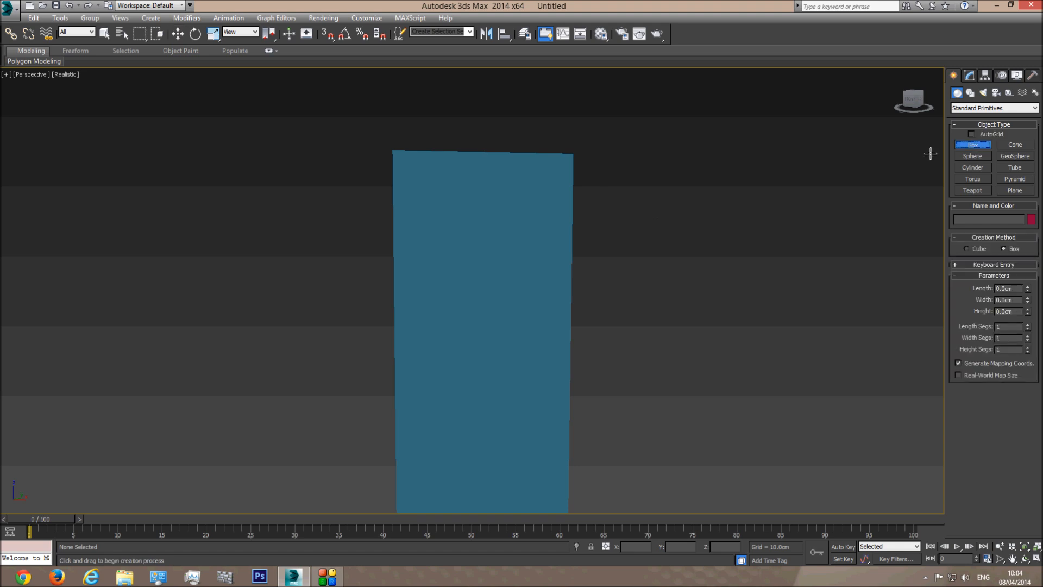
pyautogui.press('f')
pyautogui.scroll(-5, 528, 310)
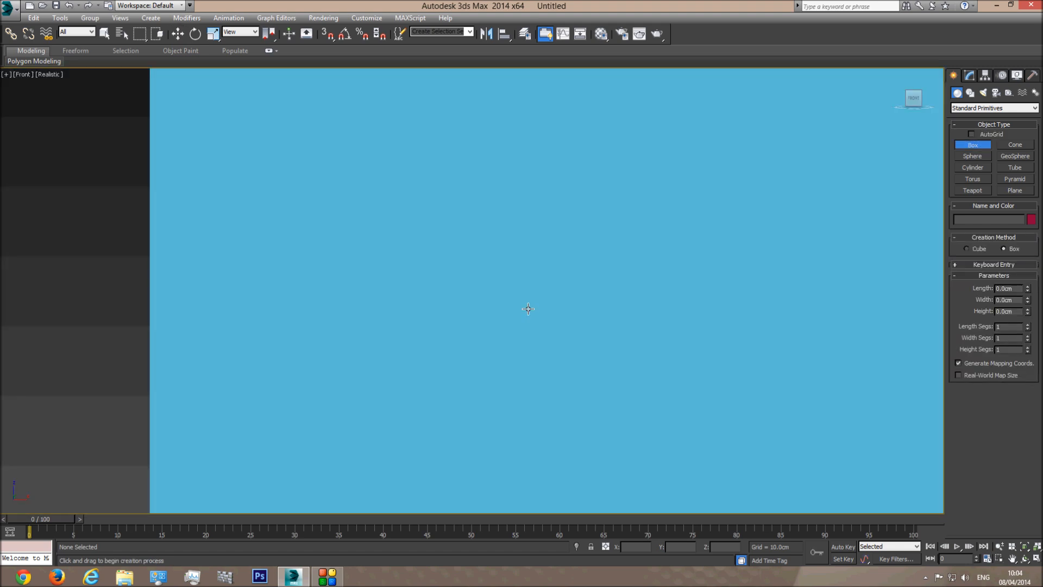
pyautogui.press('F3')
pyautogui.moveTo(500, 344); pyautogui.dragTo(452, 279, button='middle')
pyautogui.scroll(5, 413, 260)
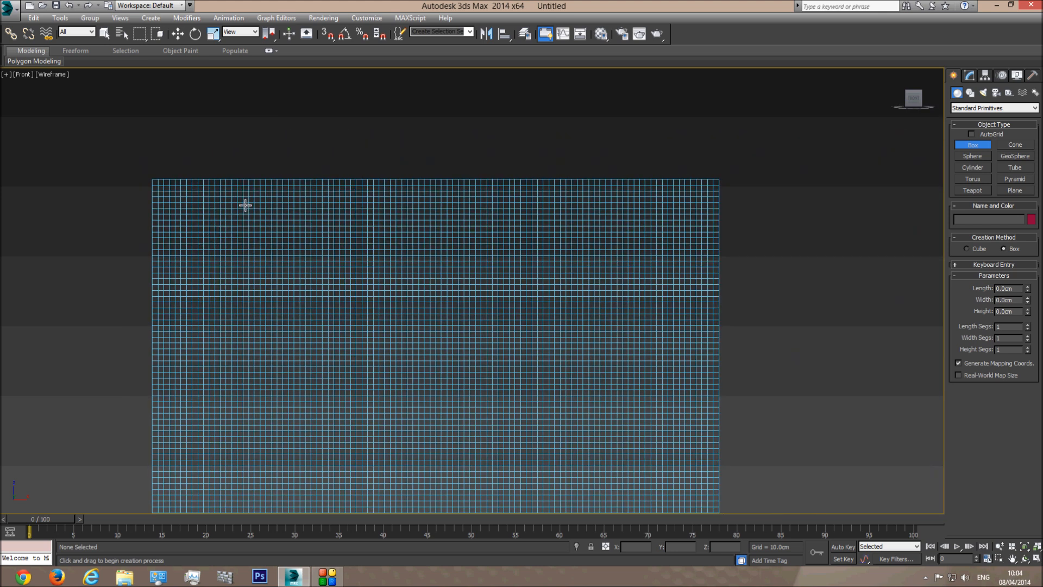
pyautogui.click(326, 34)
pyautogui.moveTo(150, 174); pyautogui.dragTo(721, 203)
pyautogui.click(724, 199)
# - Set the box's height to 2 cm and display the model shaded with edged faces in the Perspective view
pyautogui.doubleClick(1011, 311)
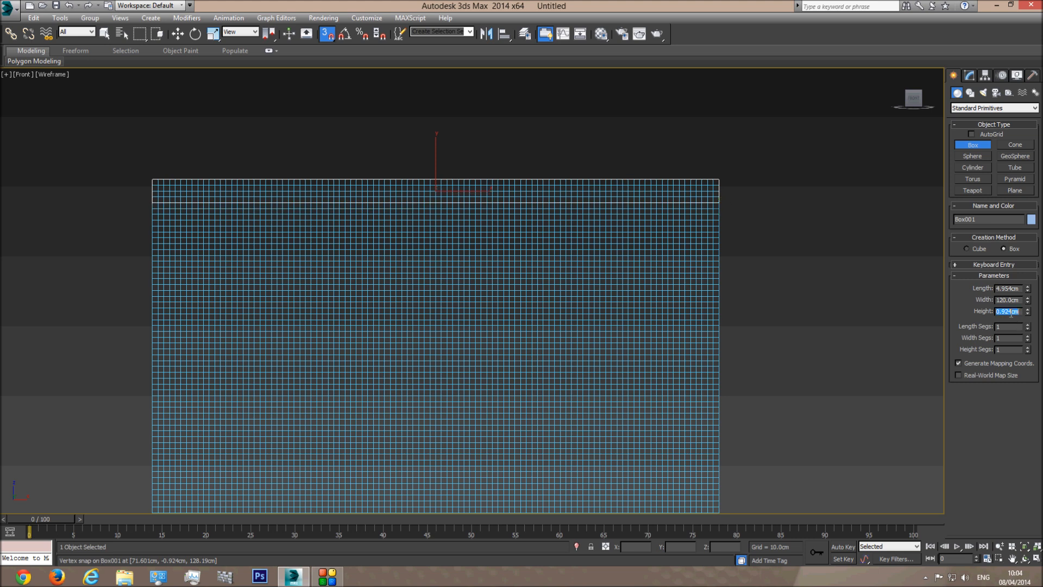
pyautogui.write('2')
pyautogui.press('Return')
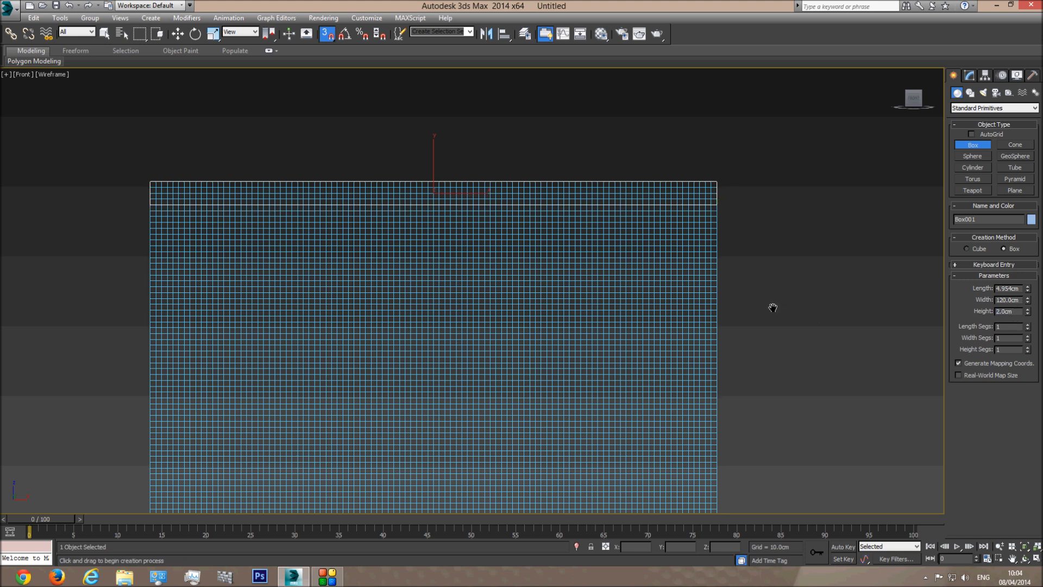
pyautogui.moveTo(780, 298); pyautogui.dragTo(740, 328, button='middle')
pyautogui.scroll(-2, 739, 328)
pyautogui.press('p')
pyautogui.click(1025, 558)
pyautogui.press('F3')
pyautogui.moveTo(461, 326); pyautogui.dragTo(501, 308)
pyautogui.press('F4')
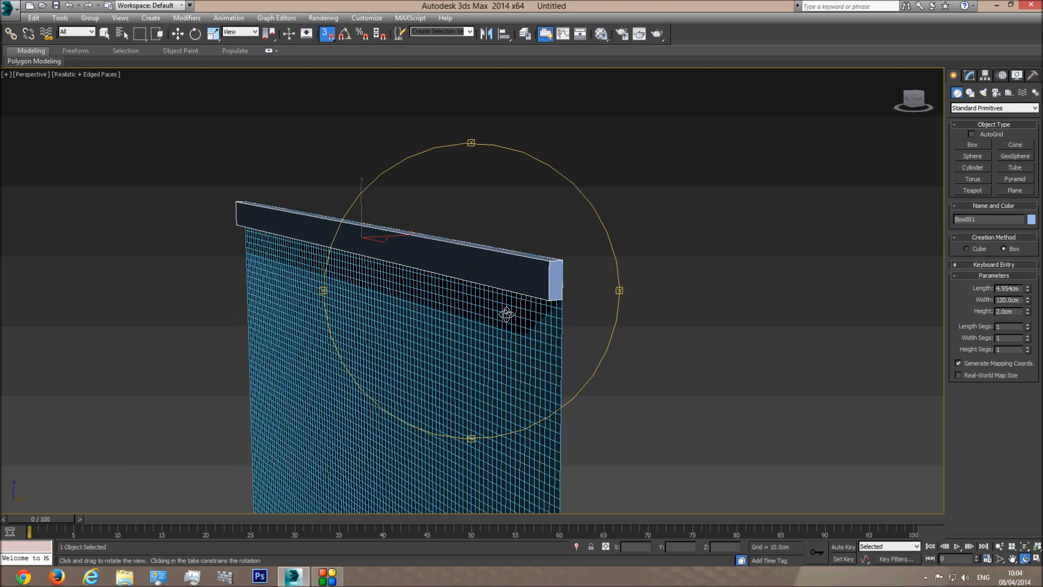
# - Turn off snapping and move the box along Y to about 0.93 cm so it straddles the plane's top edge
pyautogui.click(177, 34)
pyautogui.click(327, 39)
pyautogui.moveTo(392, 237); pyautogui.dragTo(399, 237)
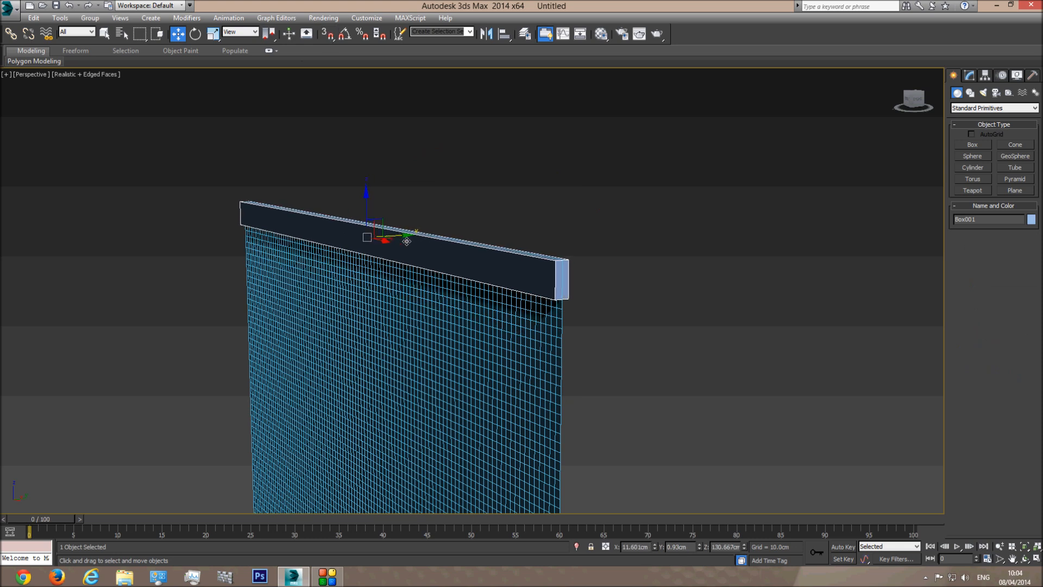
# - Set the top box's width segments to 100, matching the width segments of the hanging plane
pyautogui.click(970, 76)
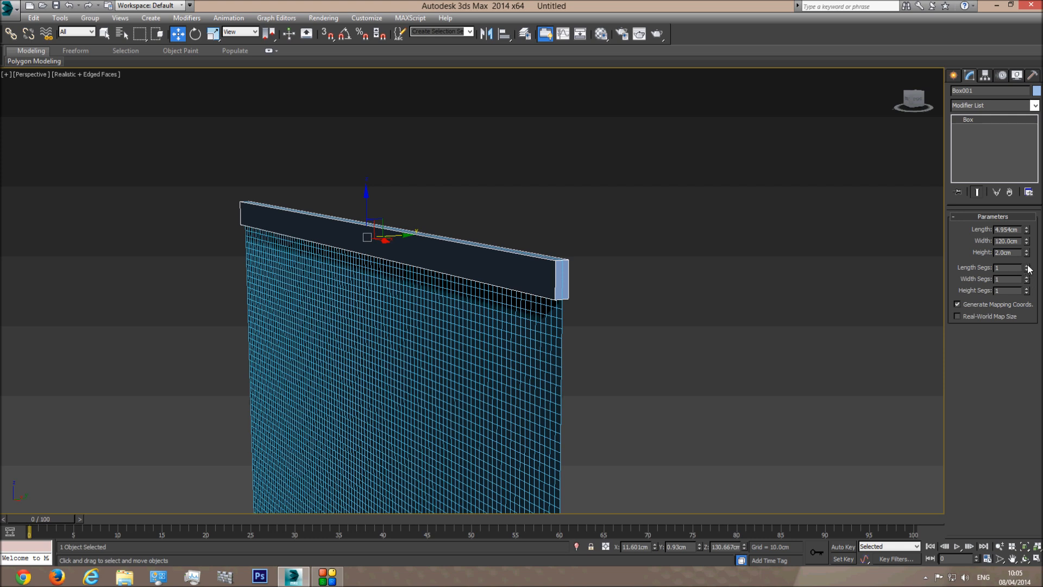
pyautogui.moveTo(1028, 282); pyautogui.dragTo(1017, 8)
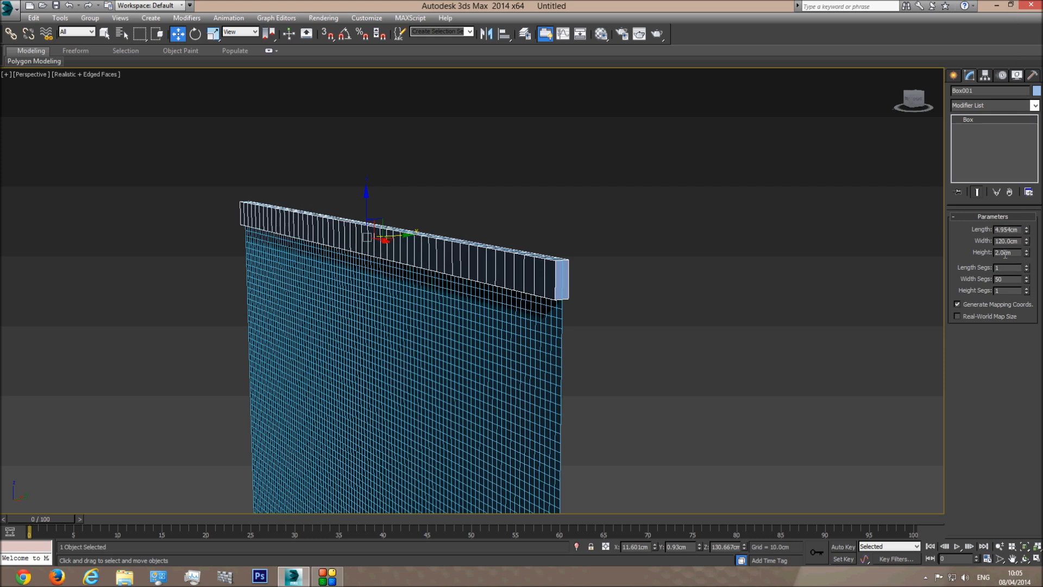
pyautogui.click(445, 340)
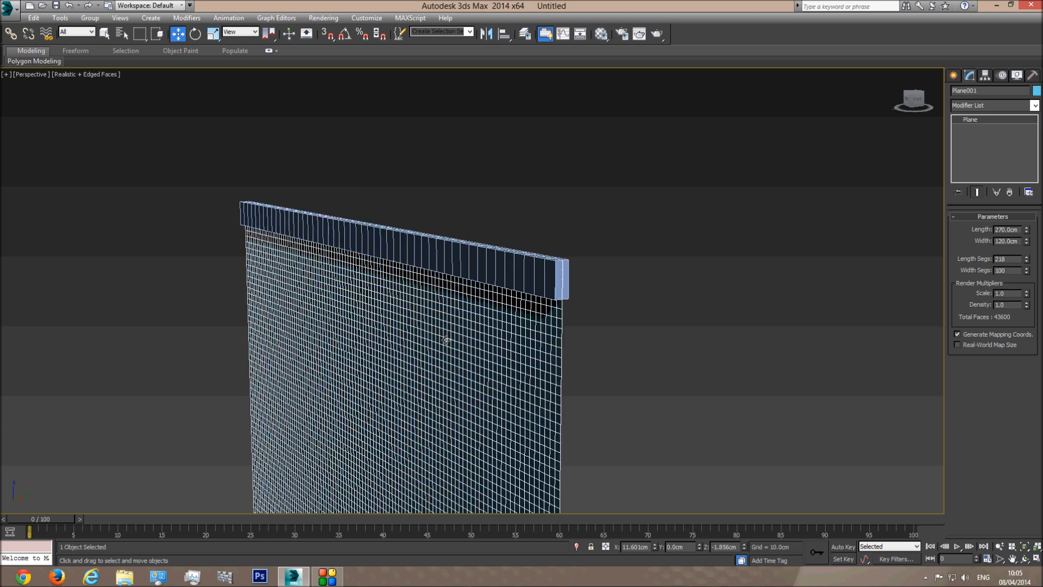
pyautogui.click(522, 270)
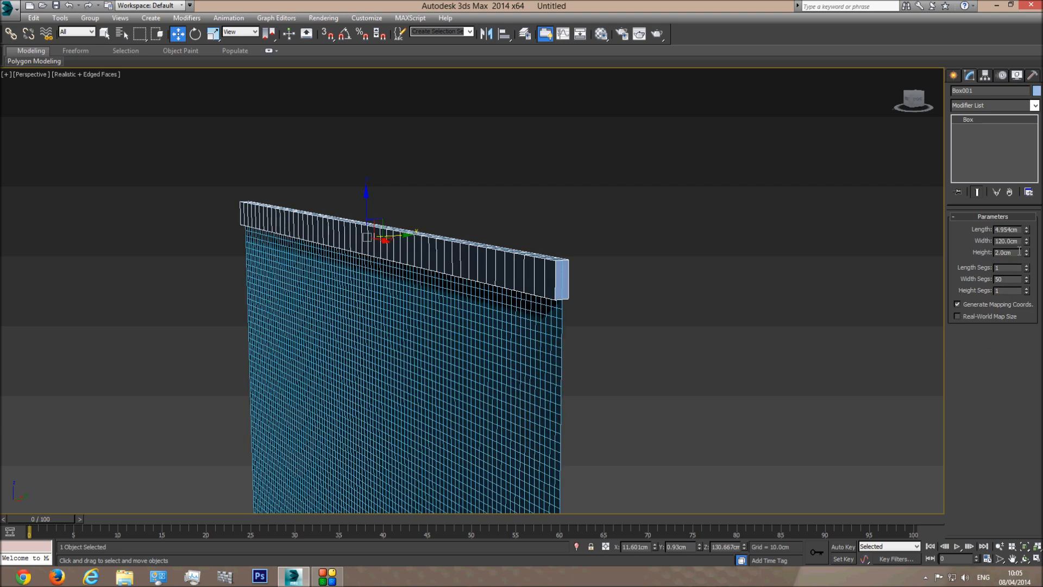
pyautogui.write('00')
pyautogui.press('Return')
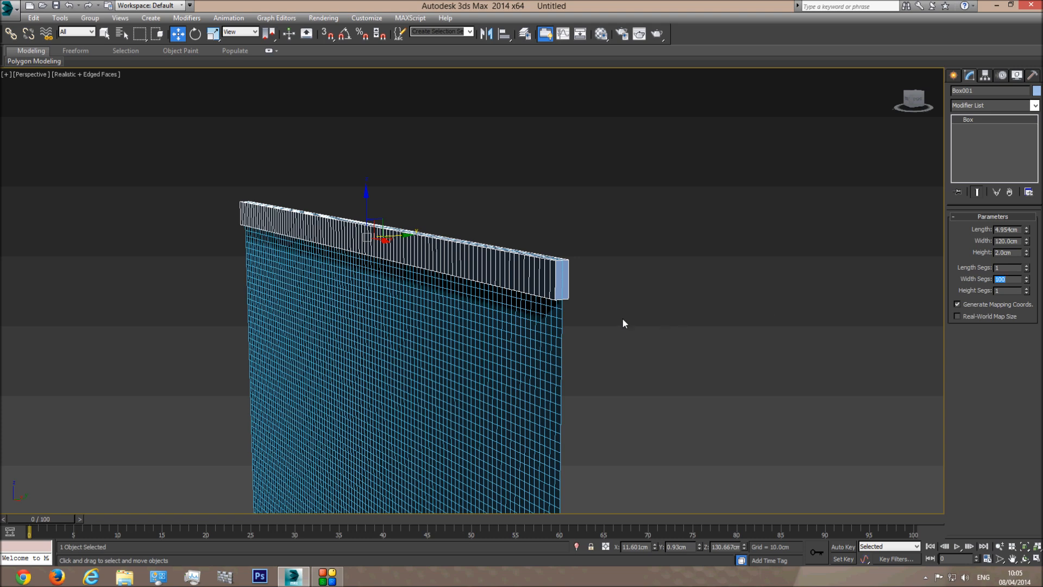
# - Set the box's length segments to 6 and height segments to 3, check its end faces, and deselect it
pyautogui.moveTo(623, 320); pyautogui.dragTo(627, 317, button='middle')
pyautogui.moveTo(1026, 291); pyautogui.dragTo(1026, 235)
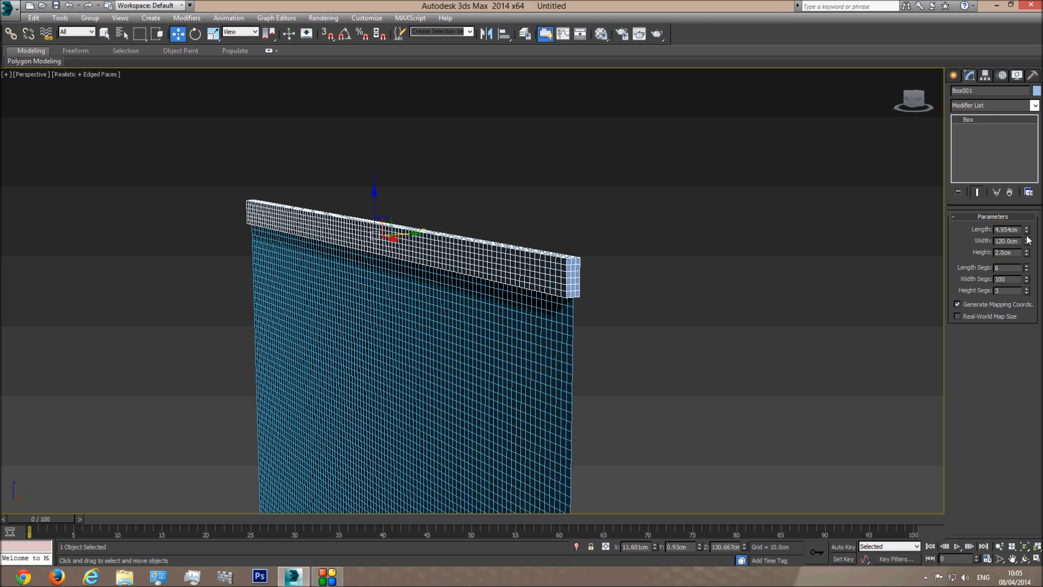
pyautogui.scroll(5, 590, 268)
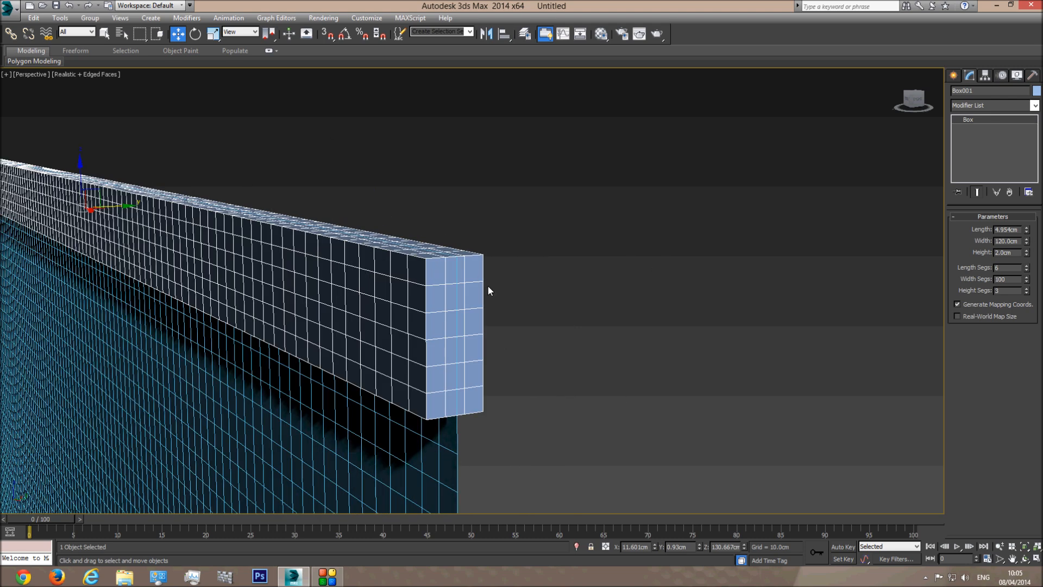
pyautogui.scroll(-5, 621, 397)
pyautogui.click(791, 296)
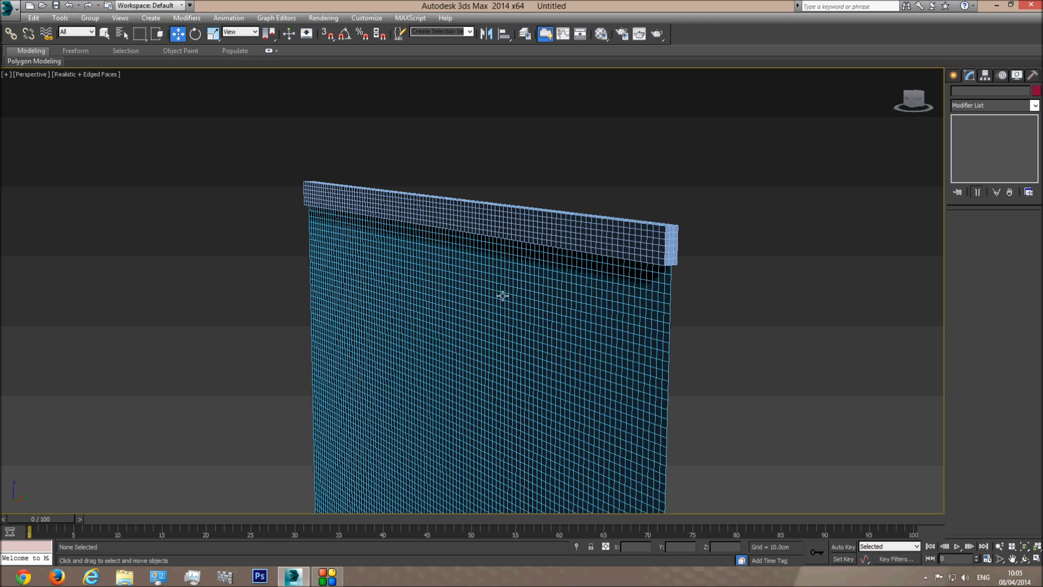
# - Examine the segmented box and the hanging panel from several angles in the Perspective view, with the box selected at the end
pyautogui.keyDown('alt'); pyautogui.moveTo(715, 296); pyautogui.dragTo(691, 309, button='middle'); pyautogui.keyUp('alt')
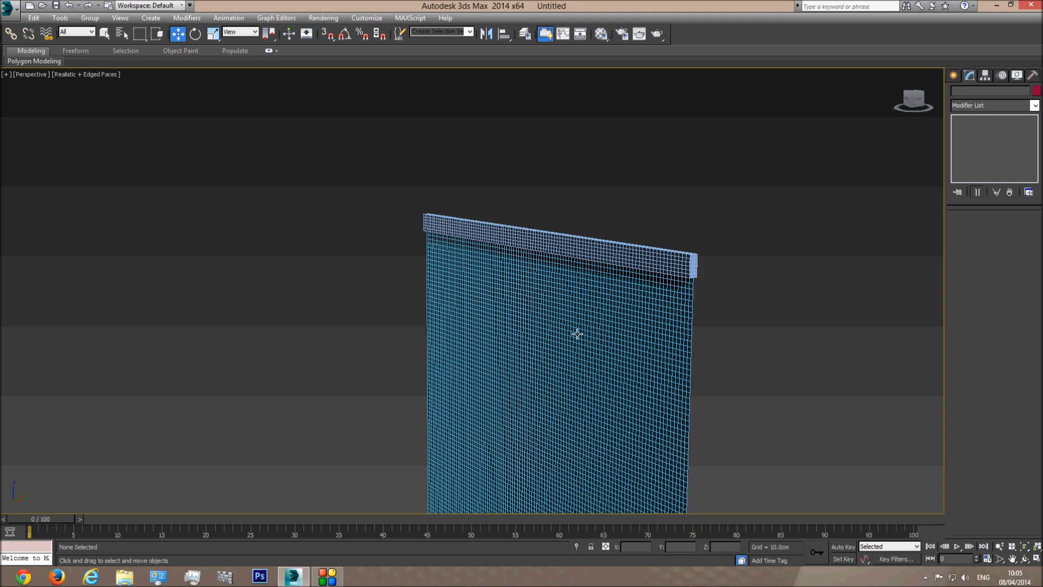
pyautogui.scroll(1, 654, 312)
pyautogui.scroll(2, 570, 312)
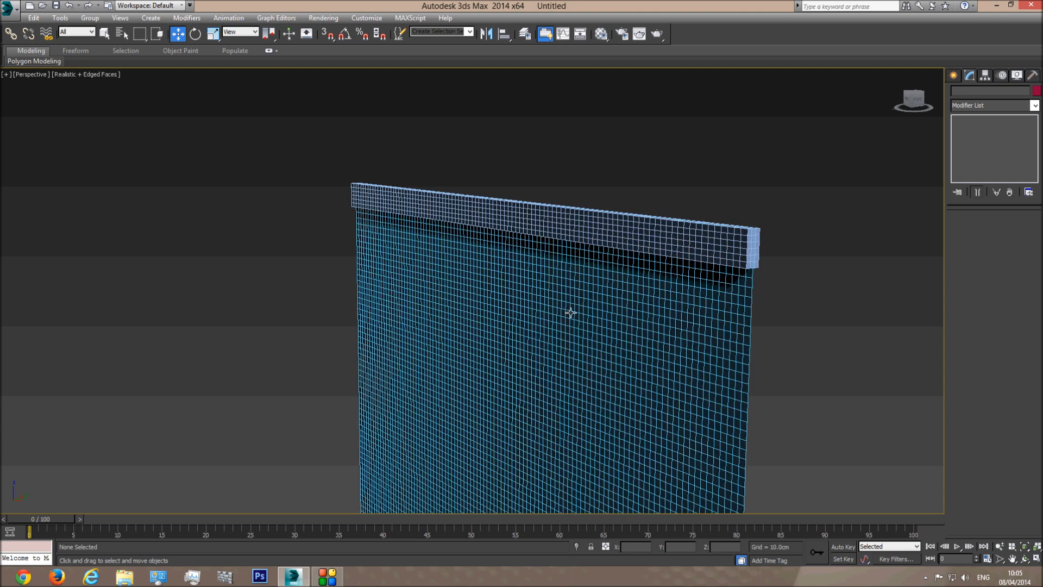
pyautogui.moveTo(724, 319); pyautogui.dragTo(652, 319, button='middle')
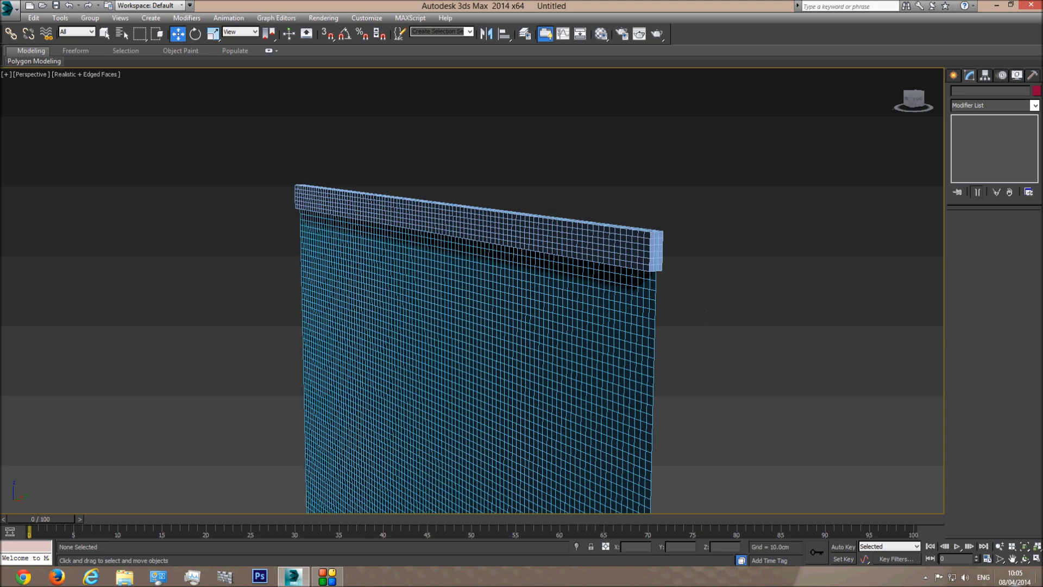
pyautogui.click(1024, 558)
pyautogui.moveTo(525, 326); pyautogui.dragTo(521, 272)
pyautogui.press('w')
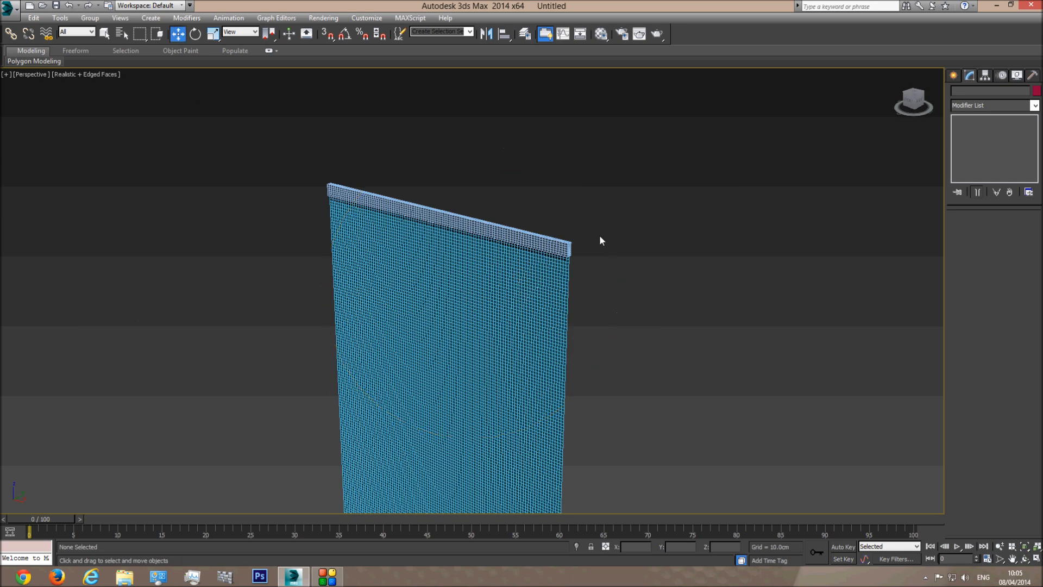
pyautogui.click(543, 245)
pyautogui.keyDown('alt'); pyautogui.moveTo(627, 284); pyautogui.dragTo(596, 448, button='middle'); pyautogui.keyUp('alt')
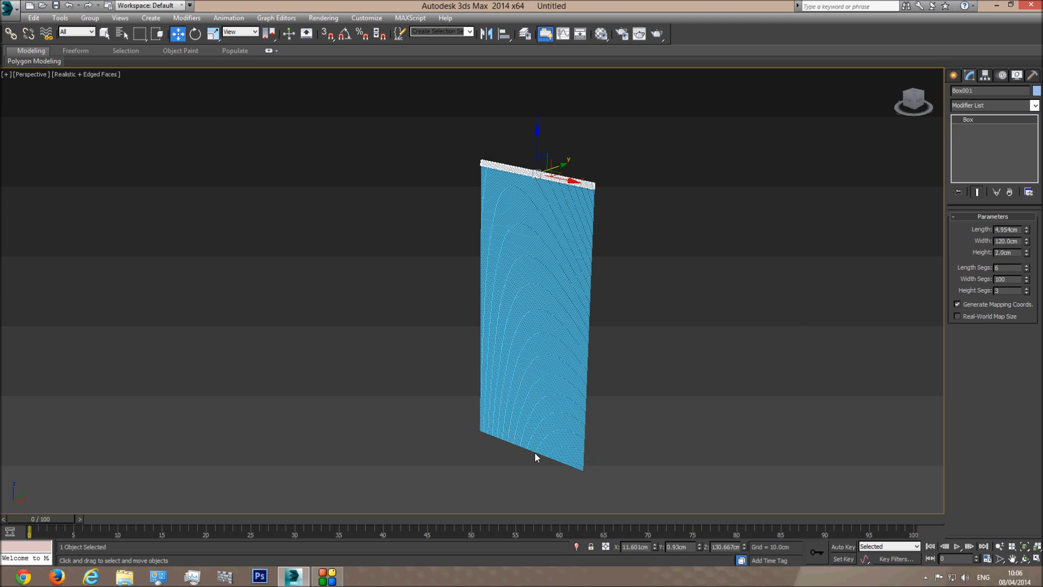
# - Draw a plane about 216 cm wide and 149 cm long around the panel in the Top view, with 72 length segments
pyautogui.click(954, 76)
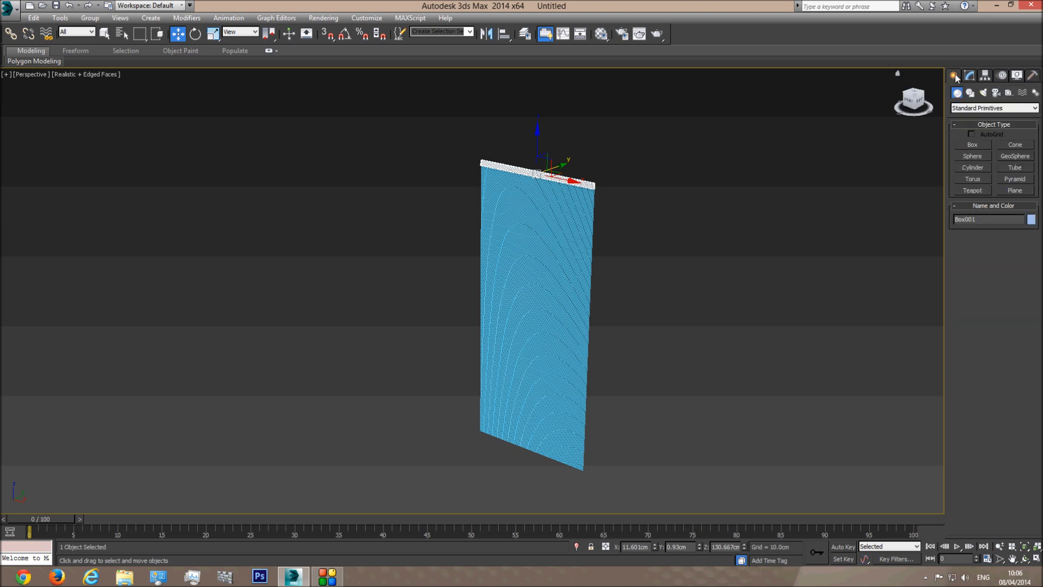
pyautogui.click(1016, 190)
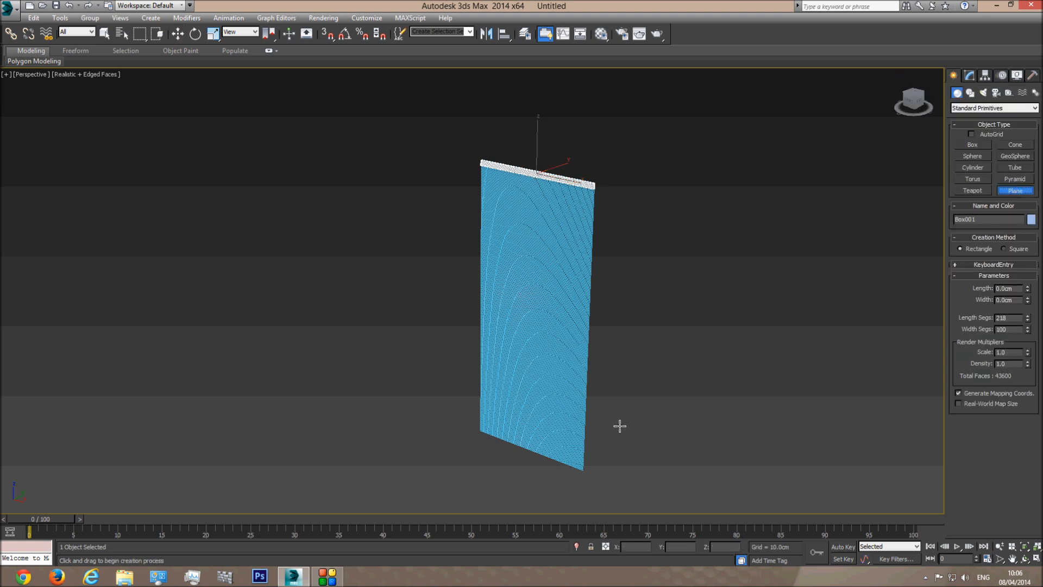
pyautogui.press('t')
pyautogui.moveTo(228, 122); pyautogui.dragTo(739, 475)
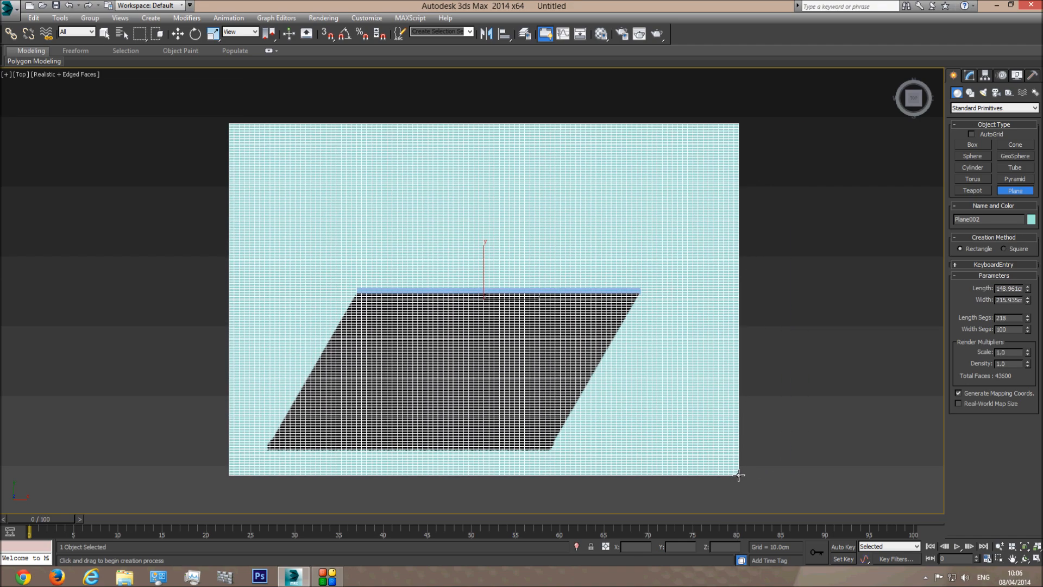
pyautogui.scroll(5, 633, 296)
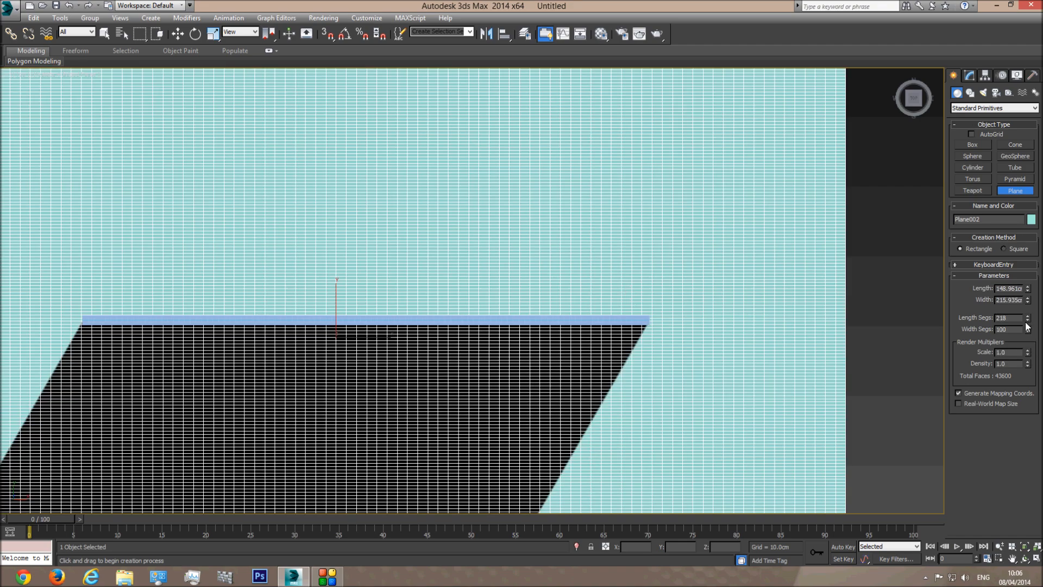
pyautogui.moveTo(1028, 322); pyautogui.dragTo(1027, 353)
pyautogui.moveTo(704, 391); pyautogui.dragTo(533, 138, button='middle')
pyautogui.scroll(-1, 693, 348)
# - Move the new plane down along Z to about -171.4 cm in the Front view, placing it as a floor below the panel
pyautogui.press('f')
pyautogui.scroll(-3, 534, 138)
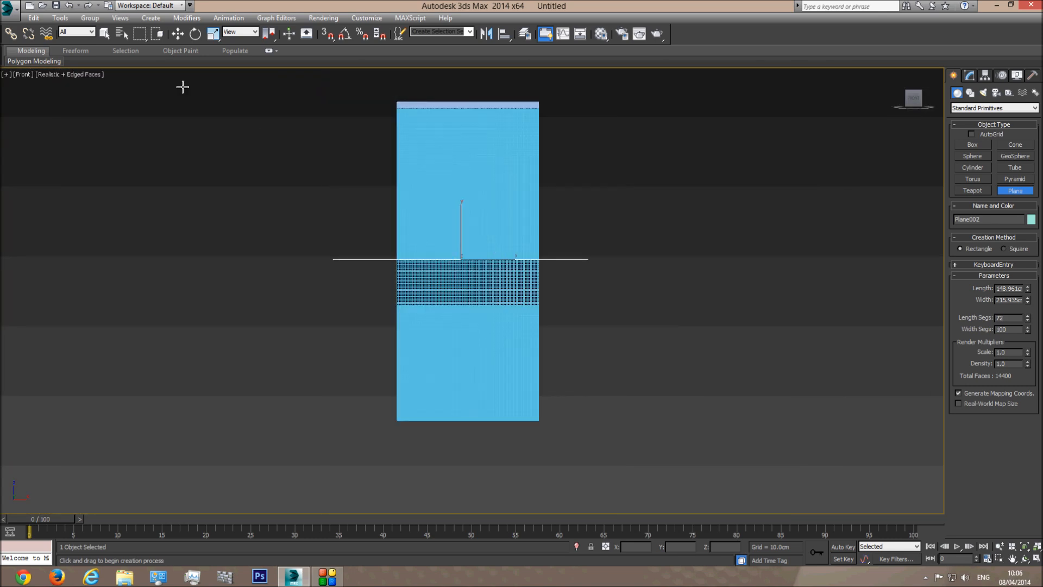
pyautogui.click(177, 35)
pyautogui.moveTo(460, 224); pyautogui.dragTo(452, 426)
pyautogui.press('p')
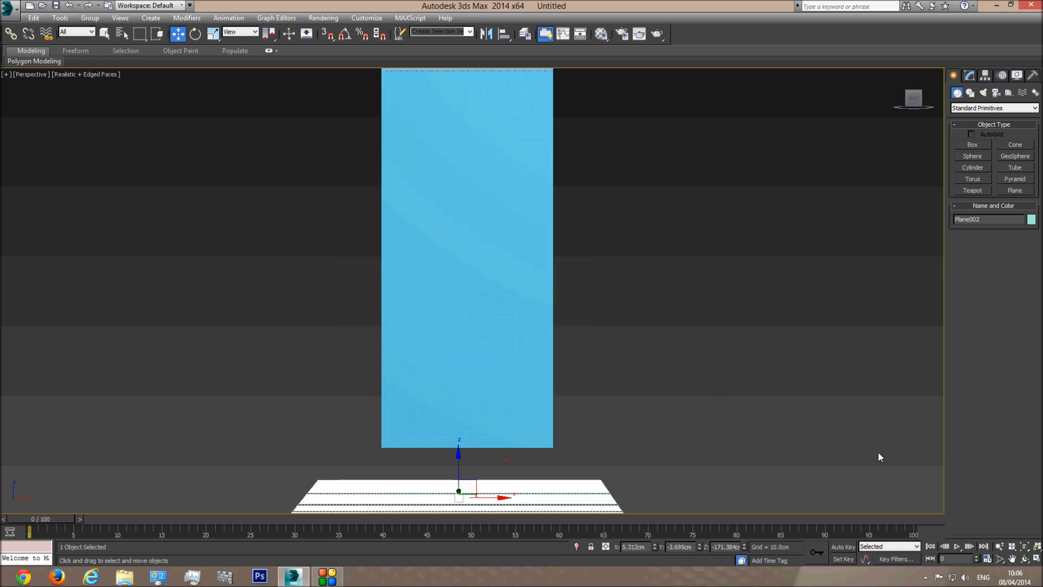
# - Examine the panel, its top box and the floor plane together from an angled Perspective view
pyautogui.click(1027, 548)
pyautogui.click(1025, 558)
pyautogui.moveTo(537, 294); pyautogui.dragTo(503, 333)
pyautogui.press('w')
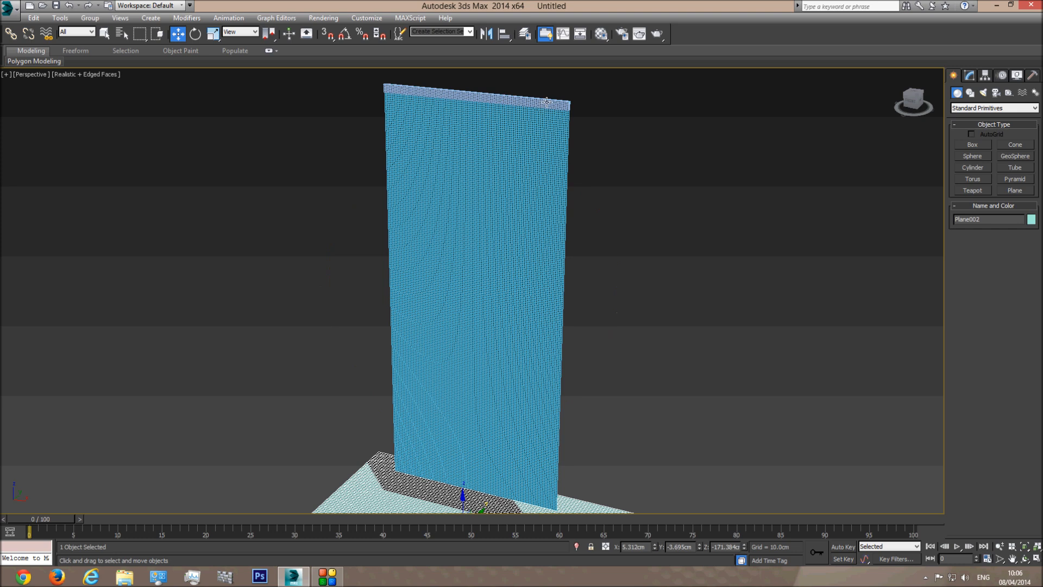
pyautogui.click(547, 103)
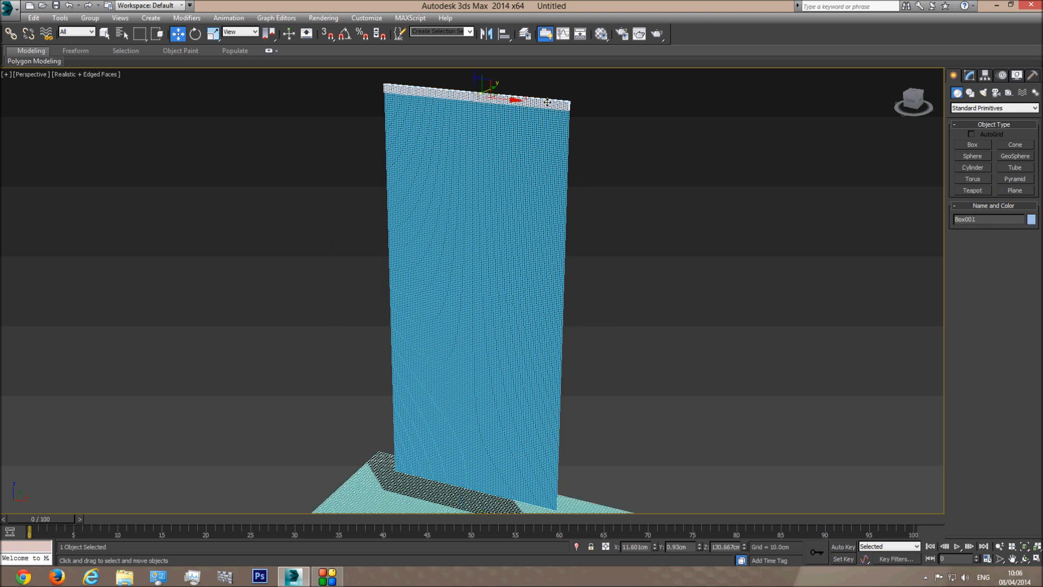
pyautogui.click(389, 485)
pyautogui.moveTo(608, 452); pyautogui.dragTo(609, 449, button='middle')
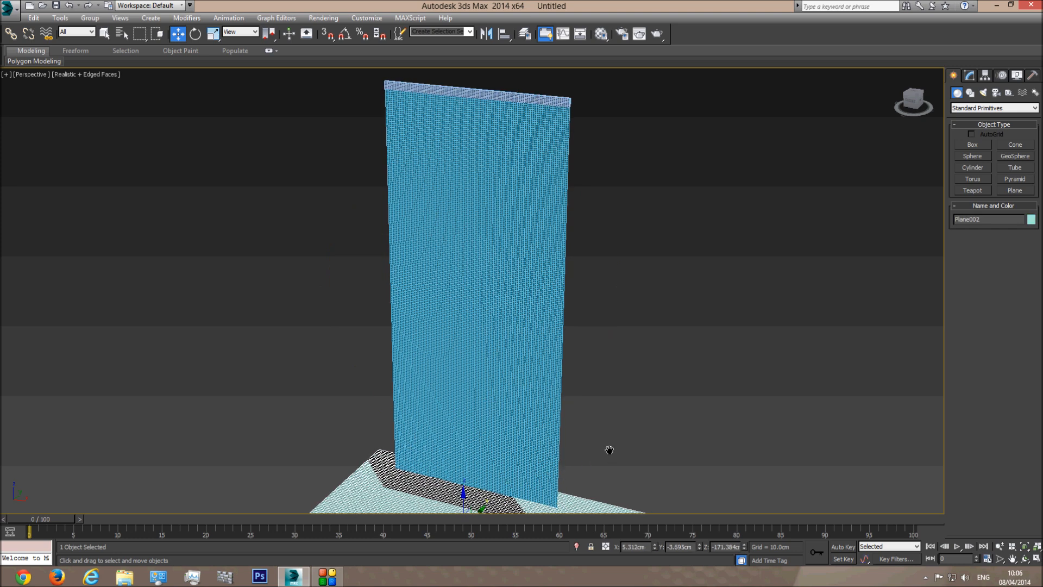
# - With Auto Key, animate the top box narrowing along X to about 81 percent at frame 40, and return to frame 0 with keying off
pyautogui.click(536, 102)
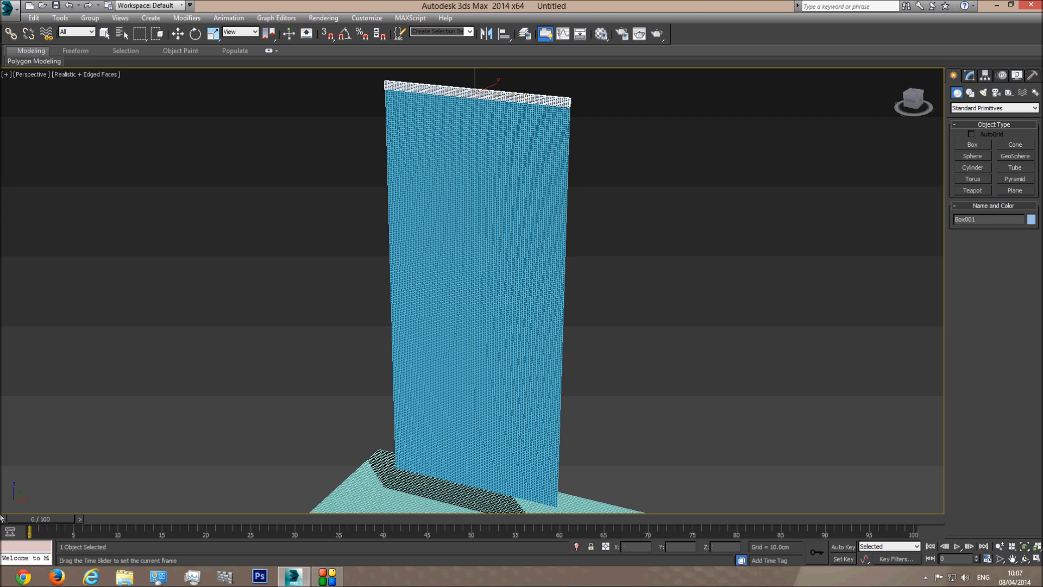
pyautogui.click(842, 547)
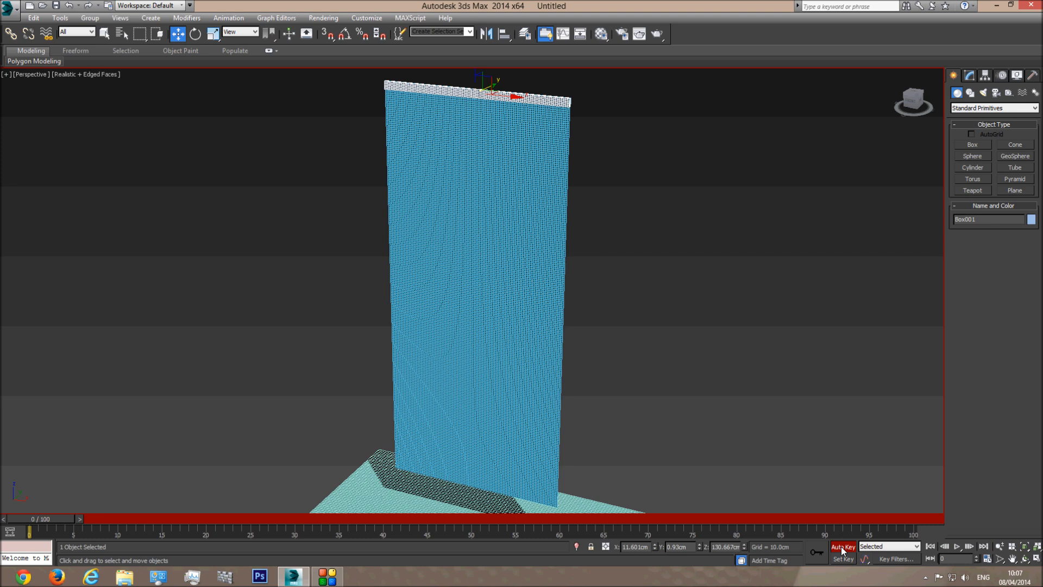
pyautogui.moveTo(46, 524); pyautogui.dragTo(396, 519)
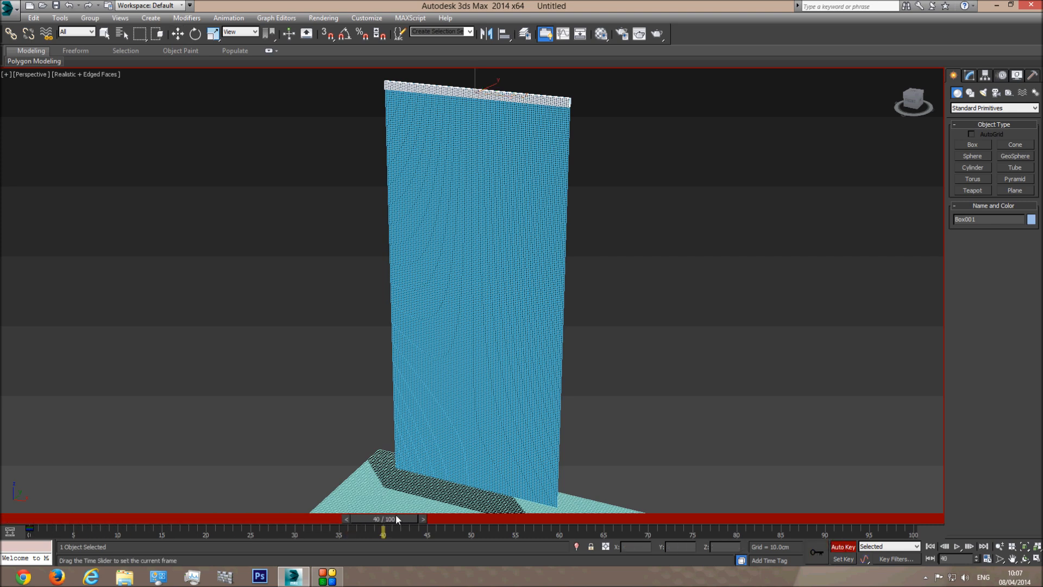
pyautogui.click(216, 37)
pyautogui.moveTo(473, 152); pyautogui.dragTo(472, 235, button='middle')
pyautogui.moveTo(523, 203); pyautogui.dragTo(513, 200)
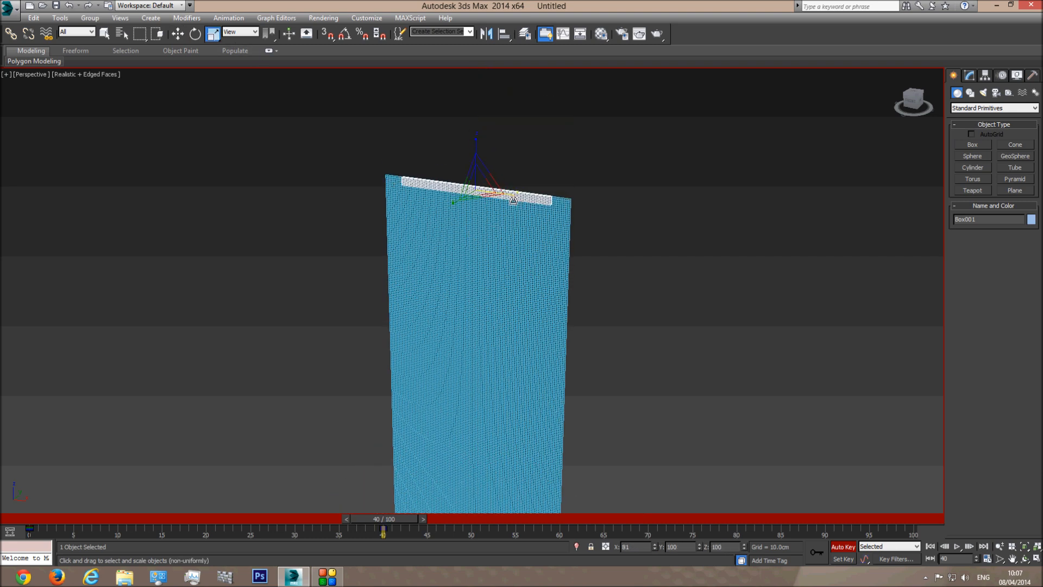
pyautogui.moveTo(397, 524); pyautogui.dragTo(51, 523)
pyautogui.click(843, 547)
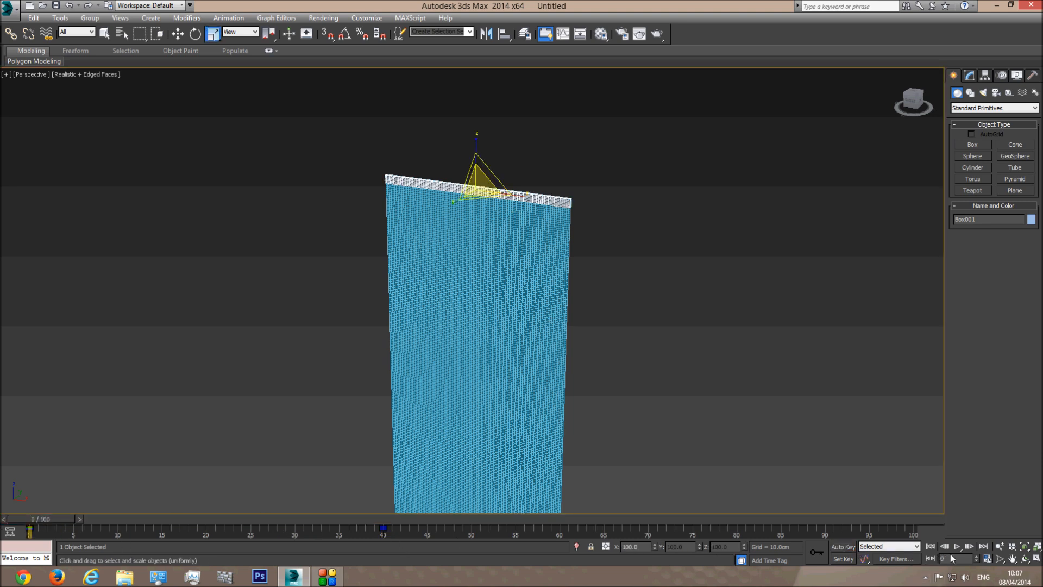
# - Play back the box's scaling animation, stop it, and inspect the whole scene at frame 40
pyautogui.click(957, 549)
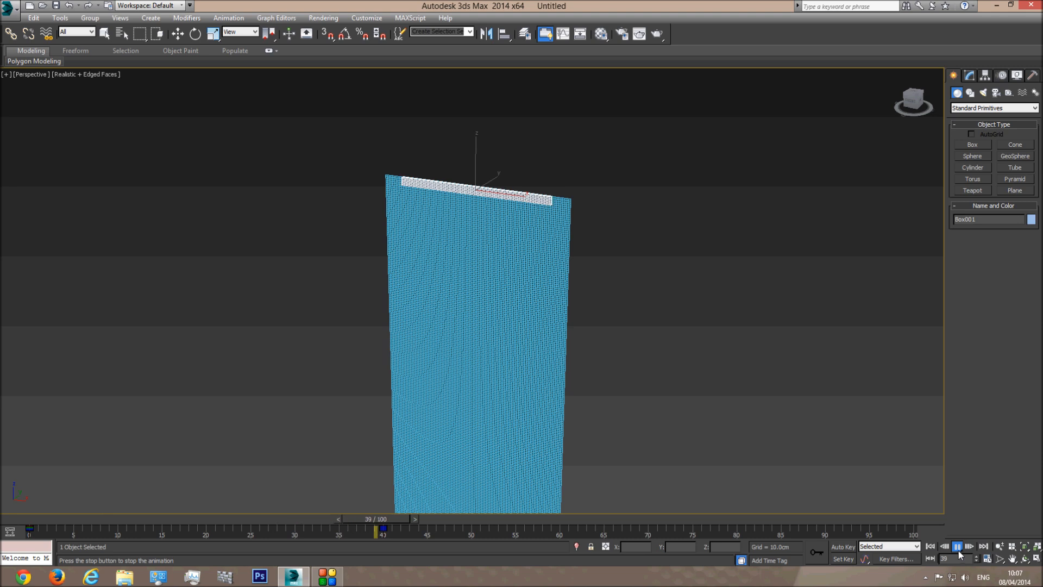
pyautogui.click(958, 549)
pyautogui.moveTo(456, 523); pyautogui.dragTo(410, 521)
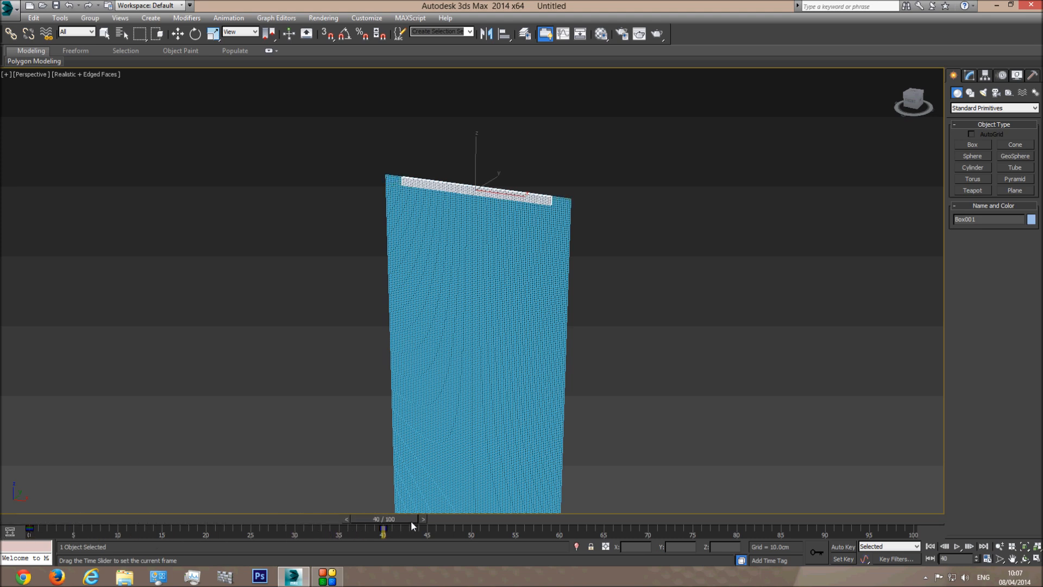
pyautogui.moveTo(694, 359); pyautogui.dragTo(690, 309, button='middle')
pyautogui.scroll(-3, 690, 309)
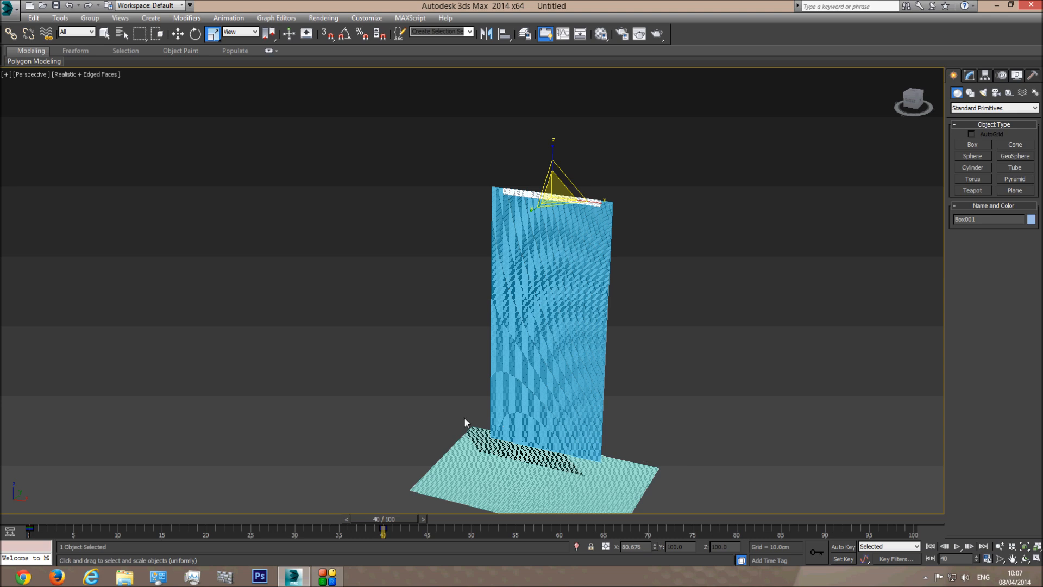
# - Key the floor plane at frame 60 and, with Auto Key on, raise it along Z at frame 100 to meet the panel's lower edge
pyautogui.moveTo(391, 523); pyautogui.dragTo(555, 526)
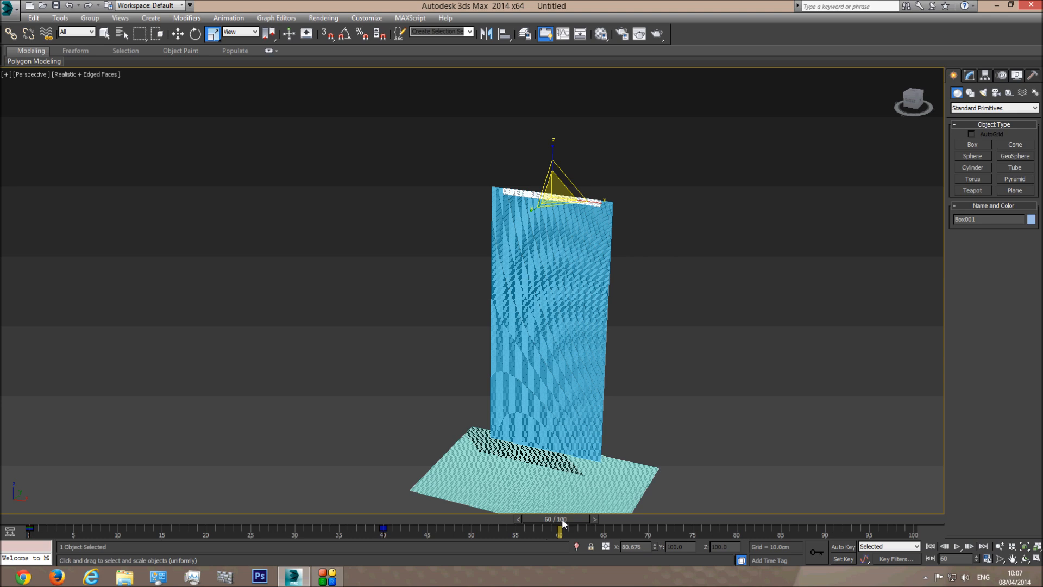
pyautogui.click(630, 478)
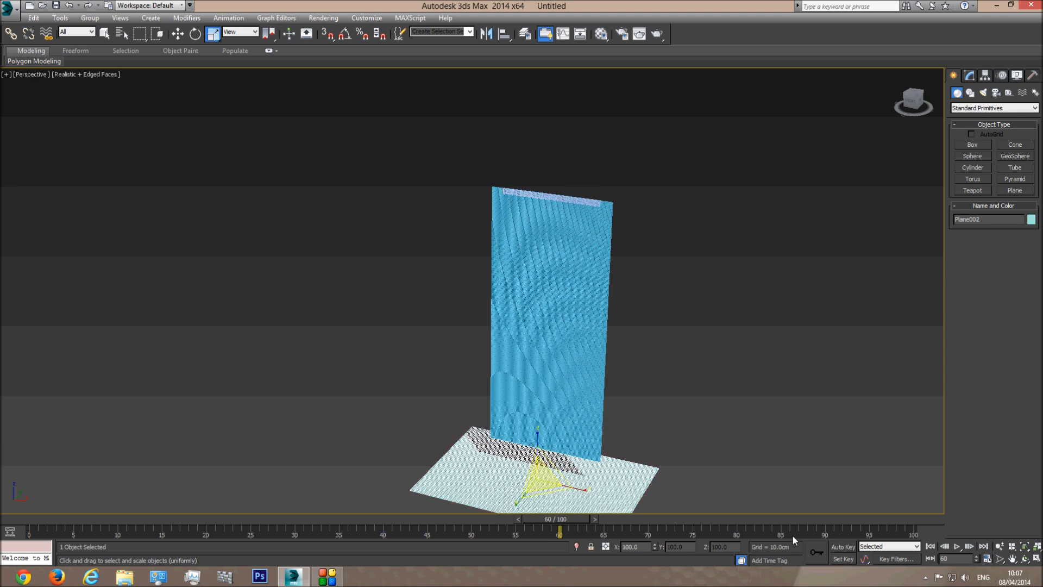
pyautogui.click(842, 546)
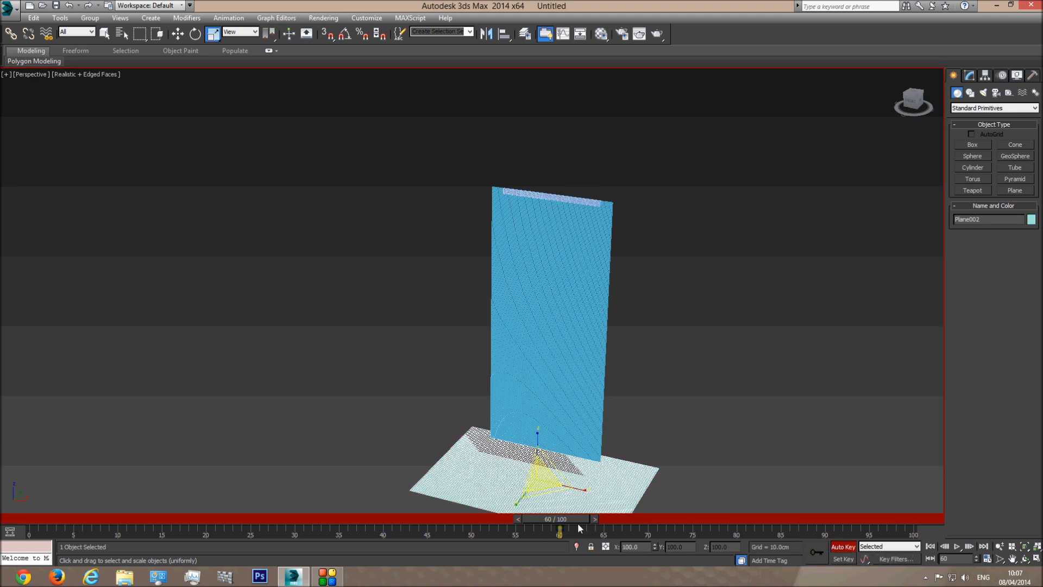
pyautogui.moveTo(561, 524); pyautogui.dragTo(914, 525)
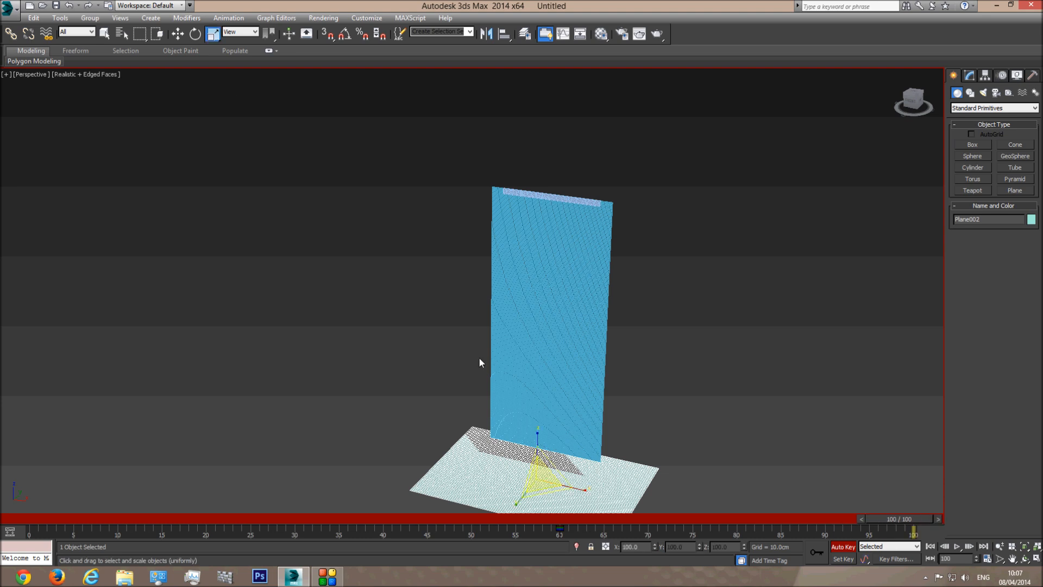
pyautogui.click(177, 34)
pyautogui.moveTo(532, 444); pyautogui.dragTo(534, 413)
pyautogui.click(534, 413)
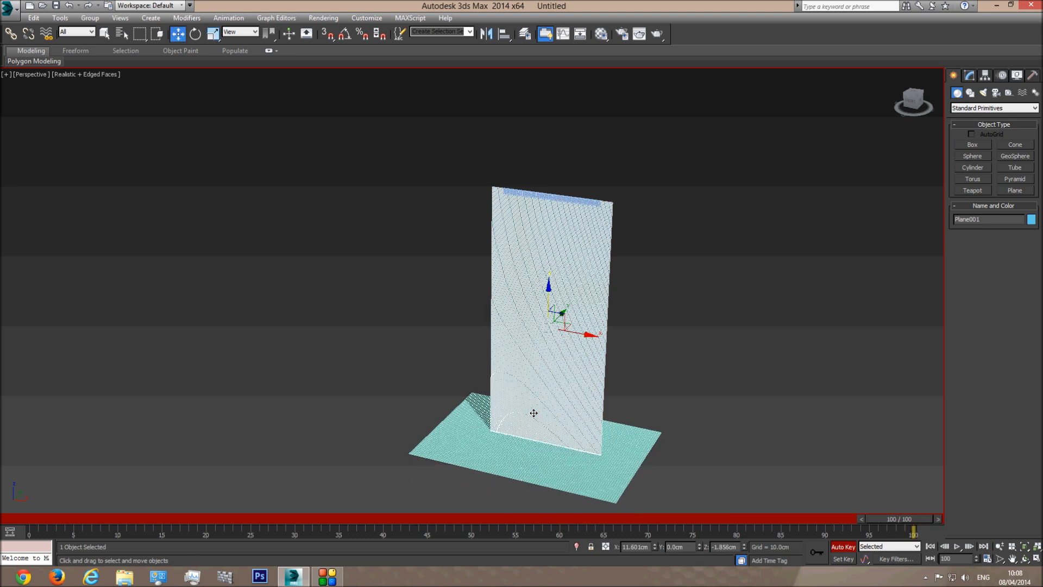
# - Select the floor plane, return the timeline to frame 0 and turn Auto Key off
pyautogui.click(559, 455)
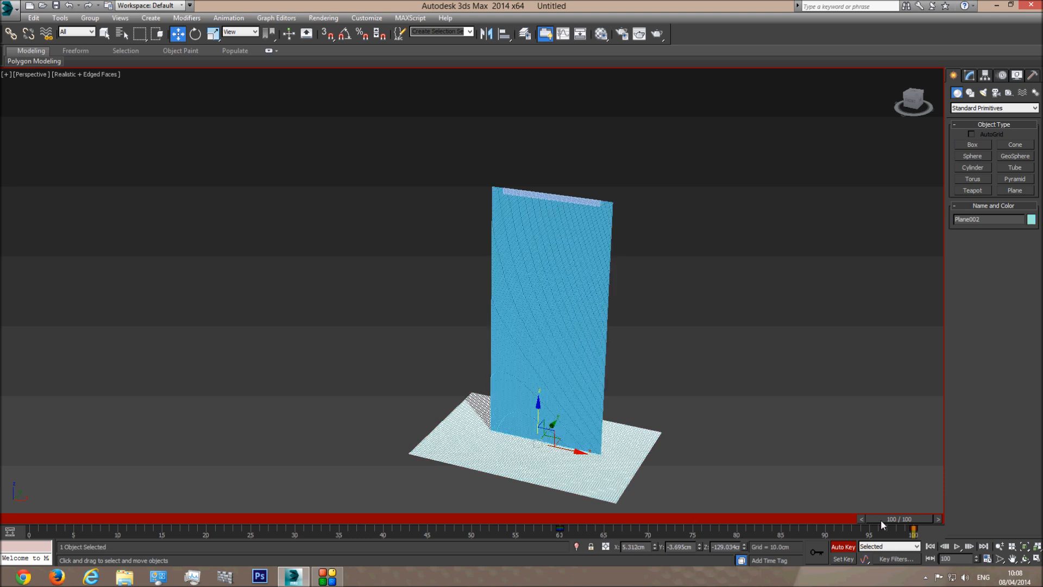
pyautogui.moveTo(881, 519); pyautogui.dragTo(23, 520)
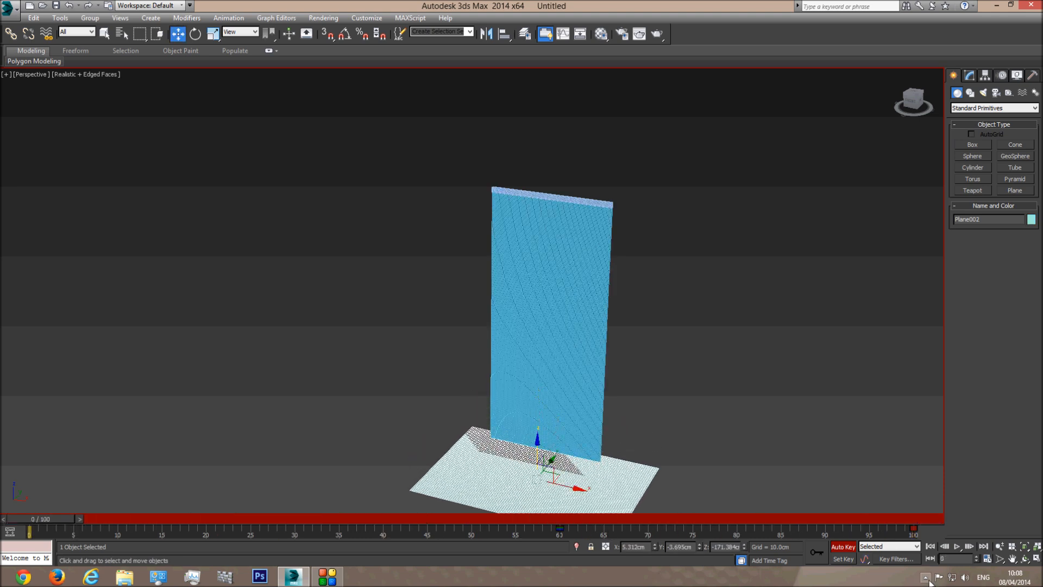
pyautogui.click(839, 547)
# - Play back the whole animation without edged faces, stop it, and return to frame 0 with edged faces shown
pyautogui.click(668, 193)
pyautogui.press('F3')
pyautogui.press('F3')
pyautogui.click(956, 547)
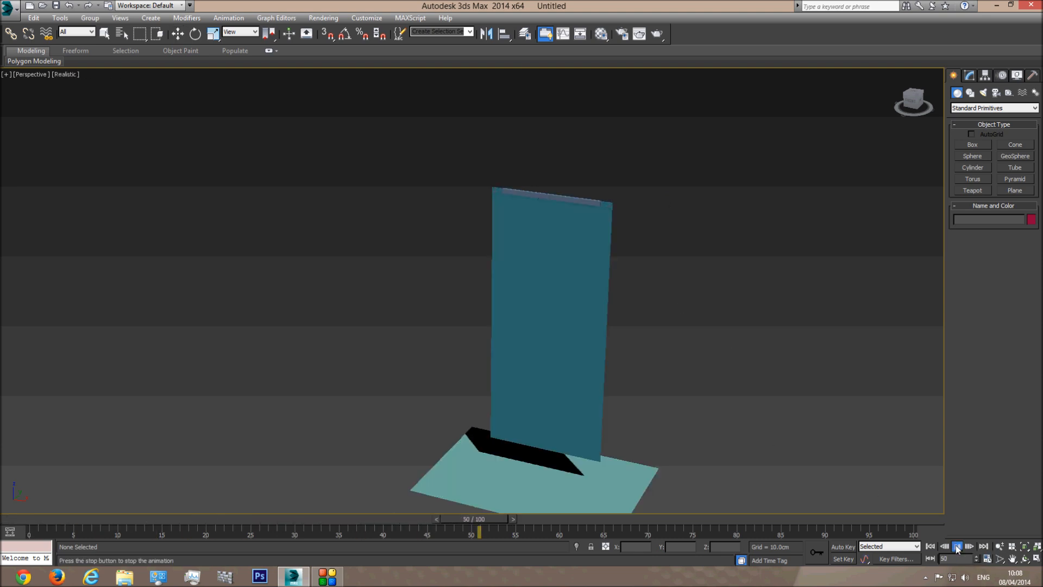
pyautogui.click(954, 547)
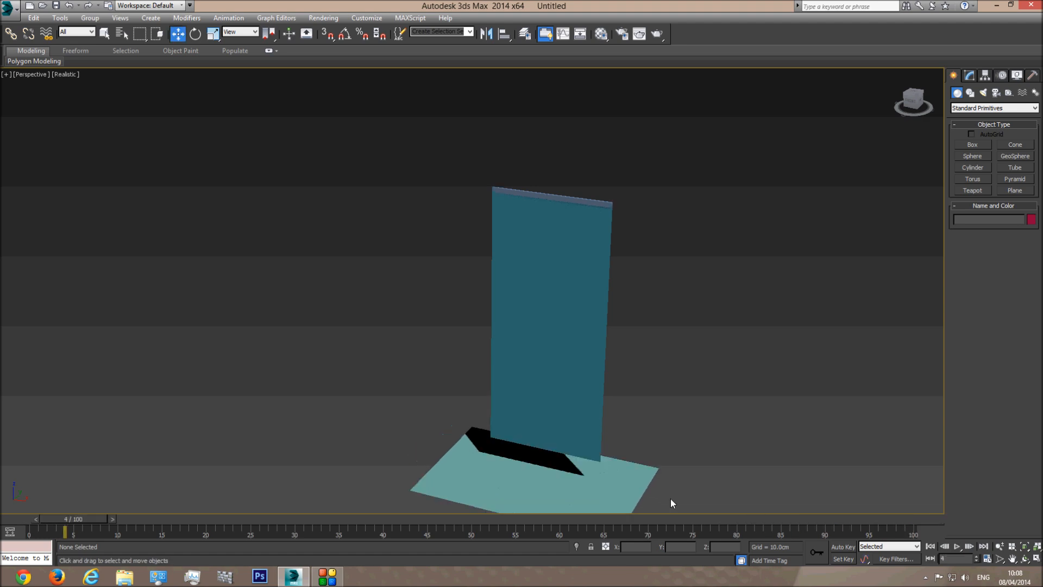
pyautogui.press('Home')
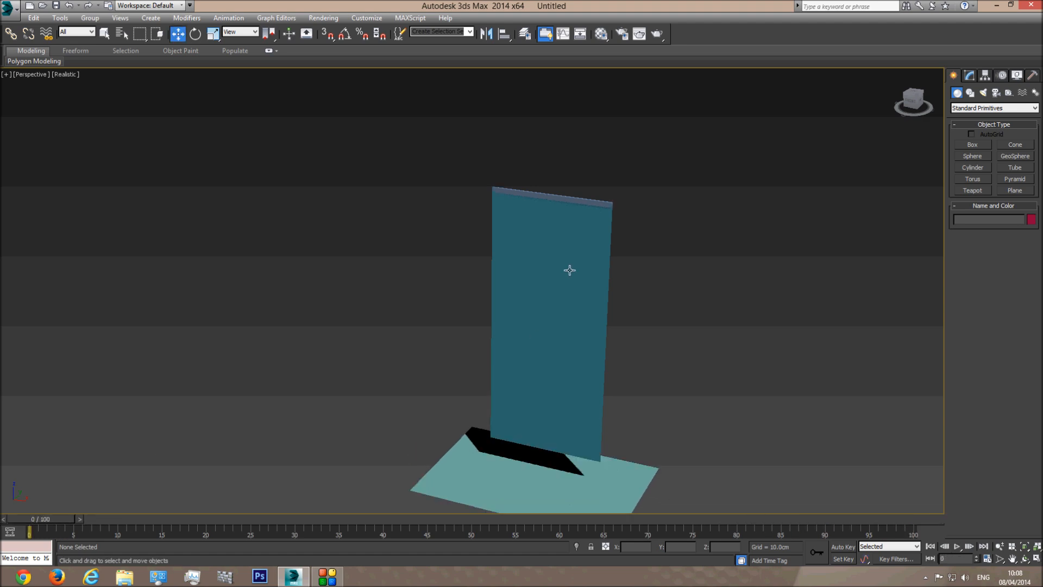
pyautogui.press('F4')
# - Rename the hanging panel as Curtain
pyautogui.click(569, 270)
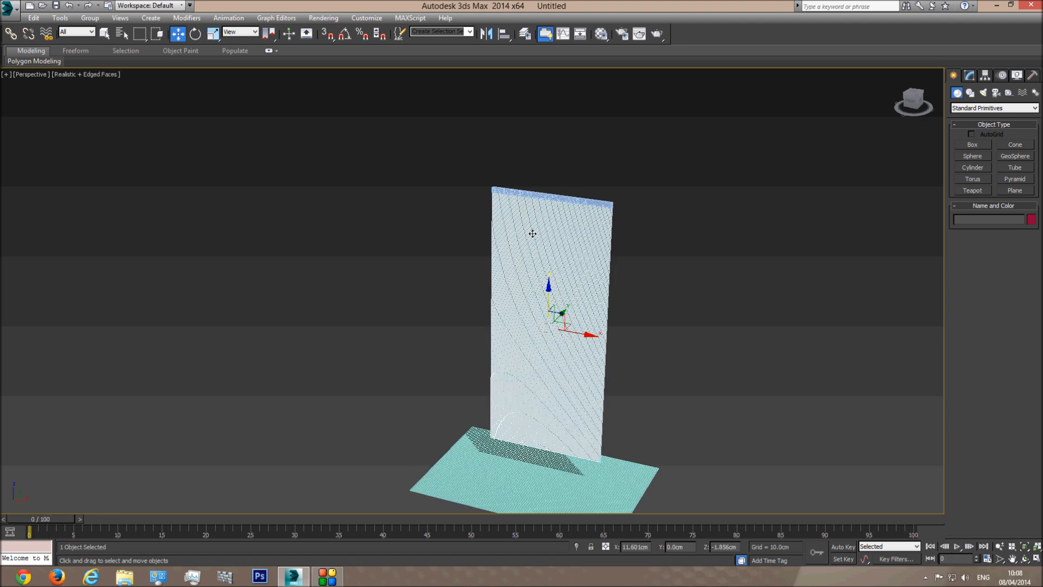
pyautogui.click(975, 76)
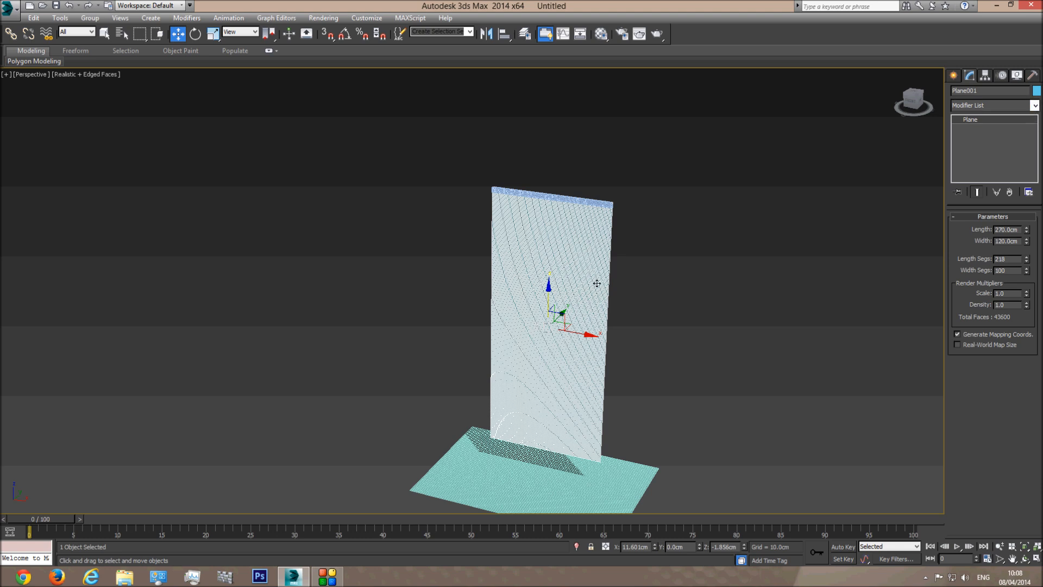
pyautogui.click(1005, 89)
pyautogui.write('Curtain')
# - Rename the top box as Halper-shrink and the floor plane as Helper-floor
pyautogui.click(577, 201)
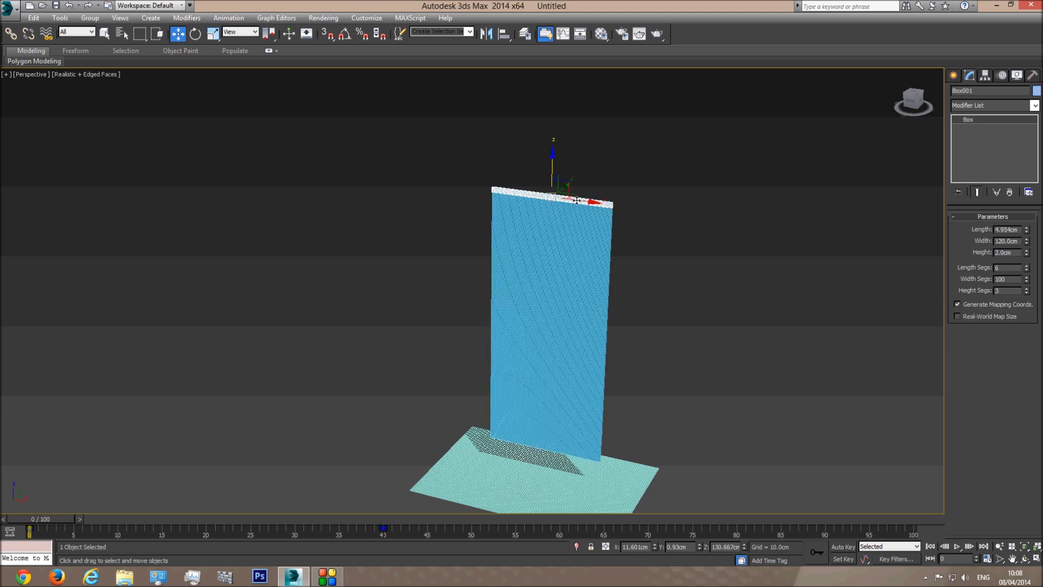
pyautogui.click(966, 90)
pyautogui.write('Halper-shrink')
pyautogui.click(554, 469)
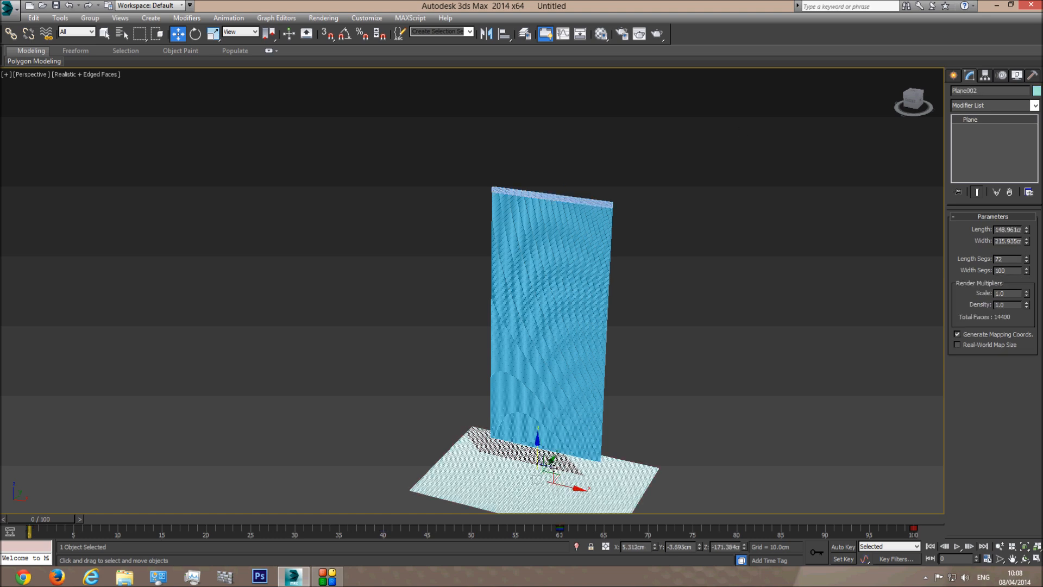
pyautogui.click(994, 89)
pyautogui.write('H')
# - Apply a Cloth modifier to the Curtain and set the Curtain as Cloth in the simulation's object properties
pyautogui.click(578, 242)
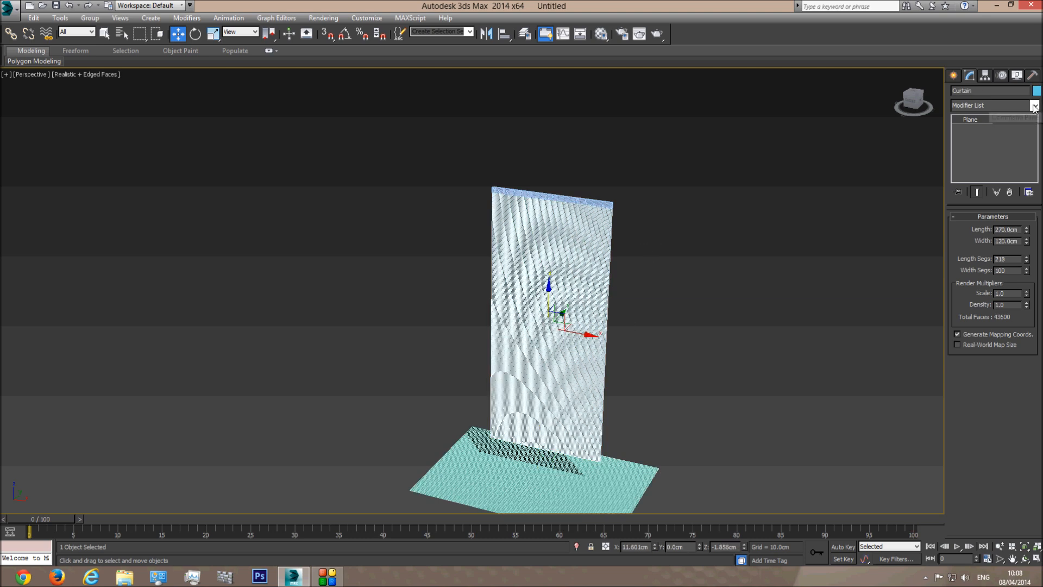
pyautogui.click(992, 104)
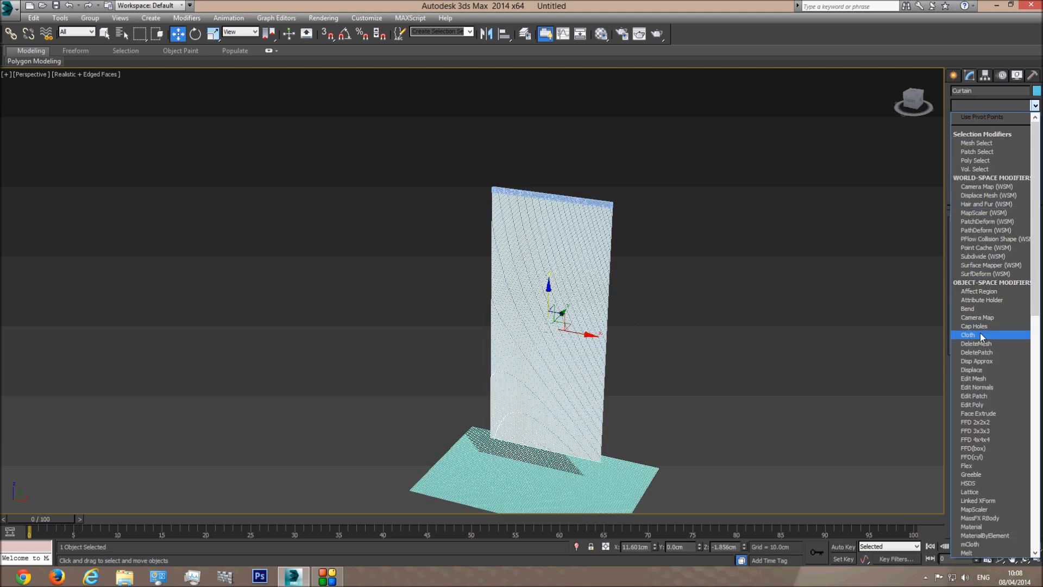
pyautogui.click(982, 335)
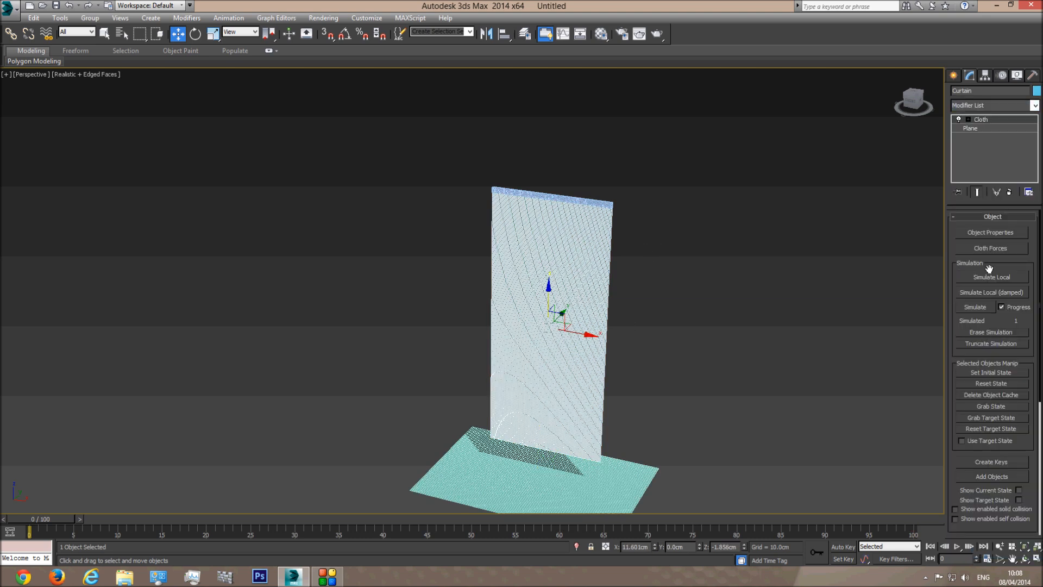
pyautogui.click(983, 233)
pyautogui.moveTo(497, 87); pyautogui.dragTo(796, 109)
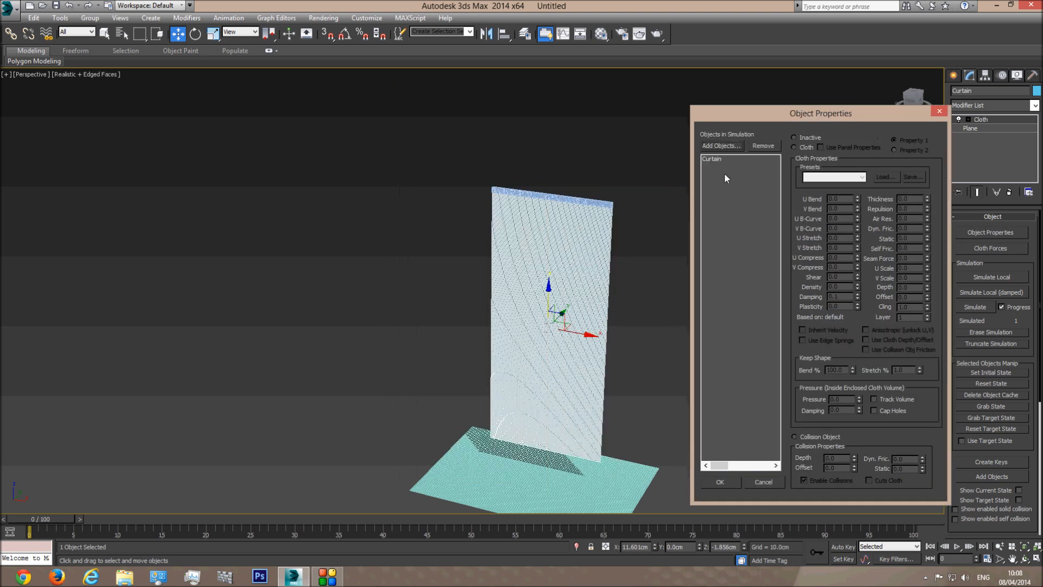
pyautogui.click(712, 159)
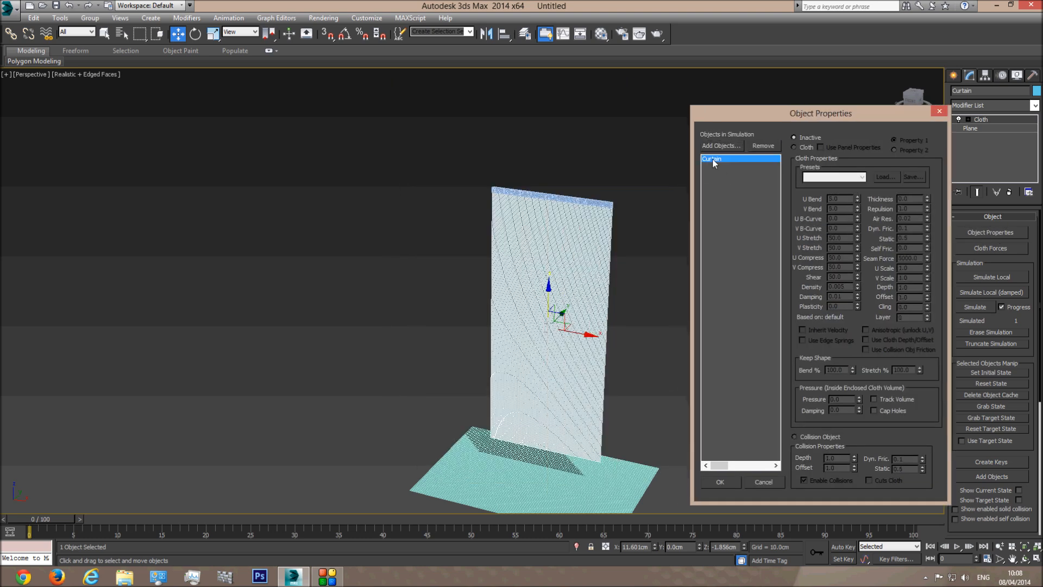
pyautogui.click(794, 148)
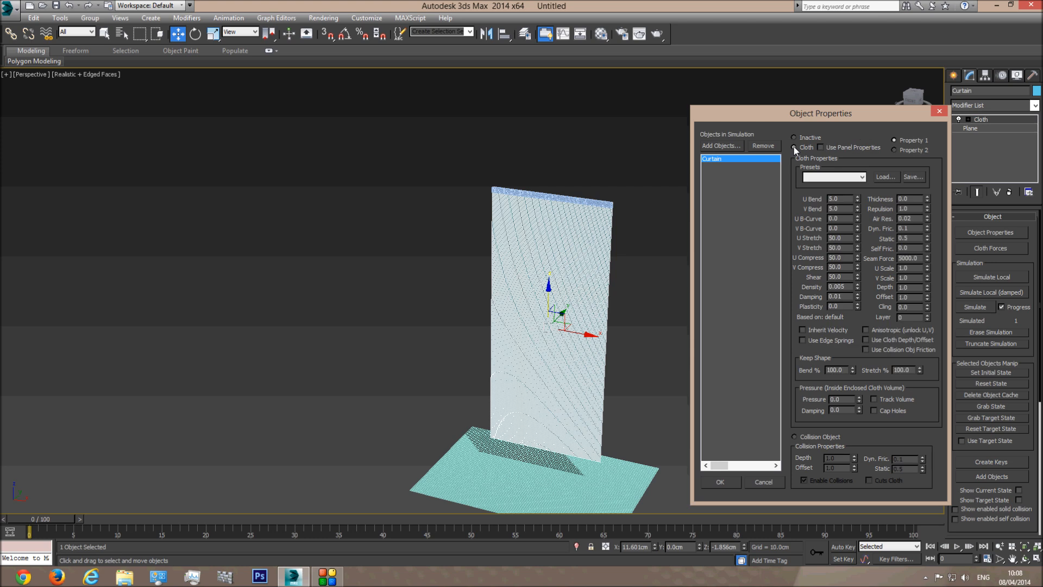
# - Add Halper-shrink and Helper-floor to the objects in the cloth simulation
pyautogui.click(712, 148)
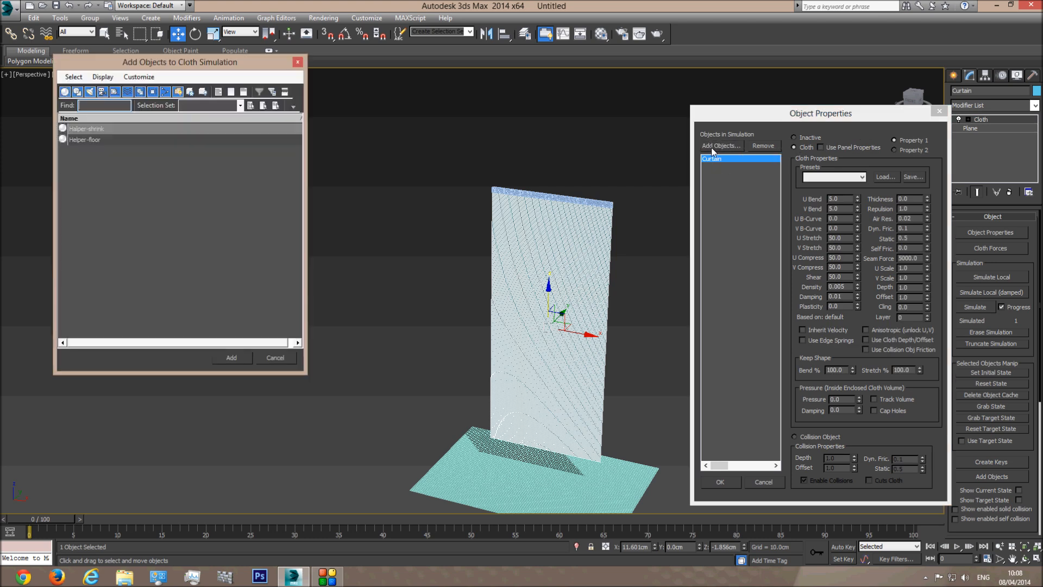
pyautogui.click(97, 132)
pyautogui.keyDown('ctrl'); pyautogui.click(97, 140); pyautogui.keyUp('ctrl')
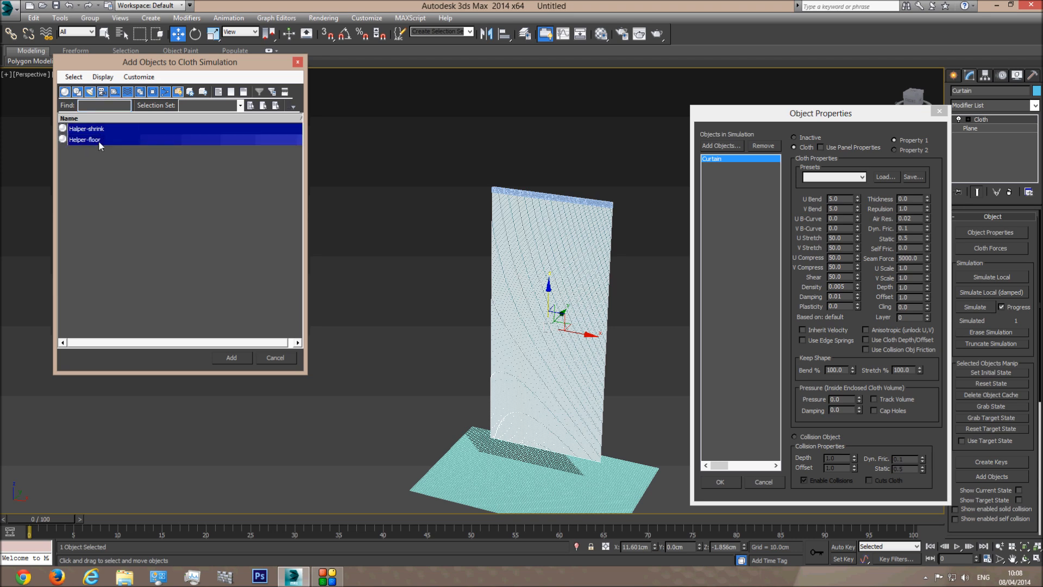
pyautogui.click(232, 358)
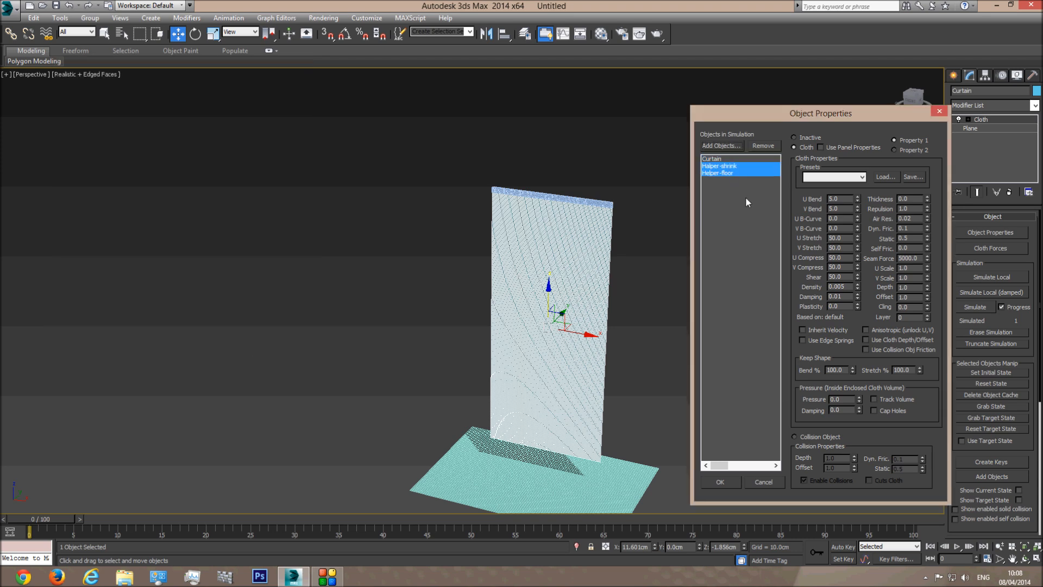
# - Set Helper-floor and Halper-shrink as Collision Objects, keep the Curtain as Cloth, and accept the object properties
pyautogui.click(794, 437)
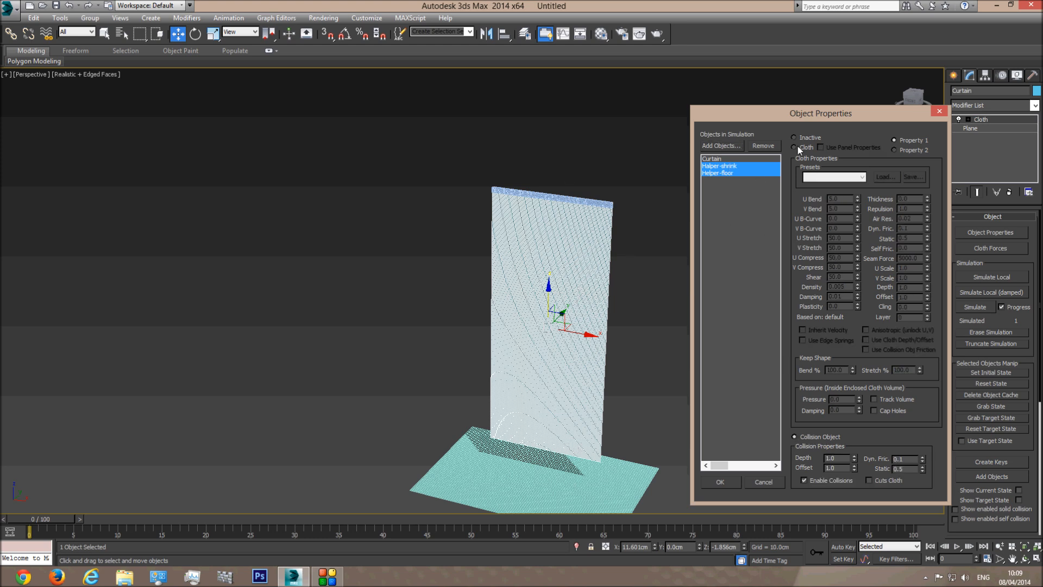
pyautogui.click(722, 173)
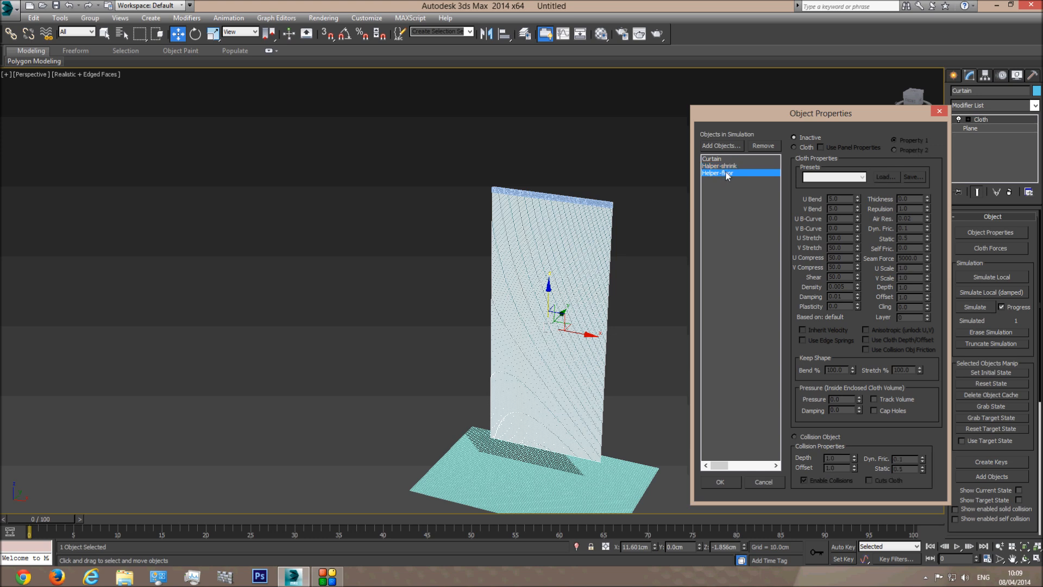
pyautogui.click(794, 437)
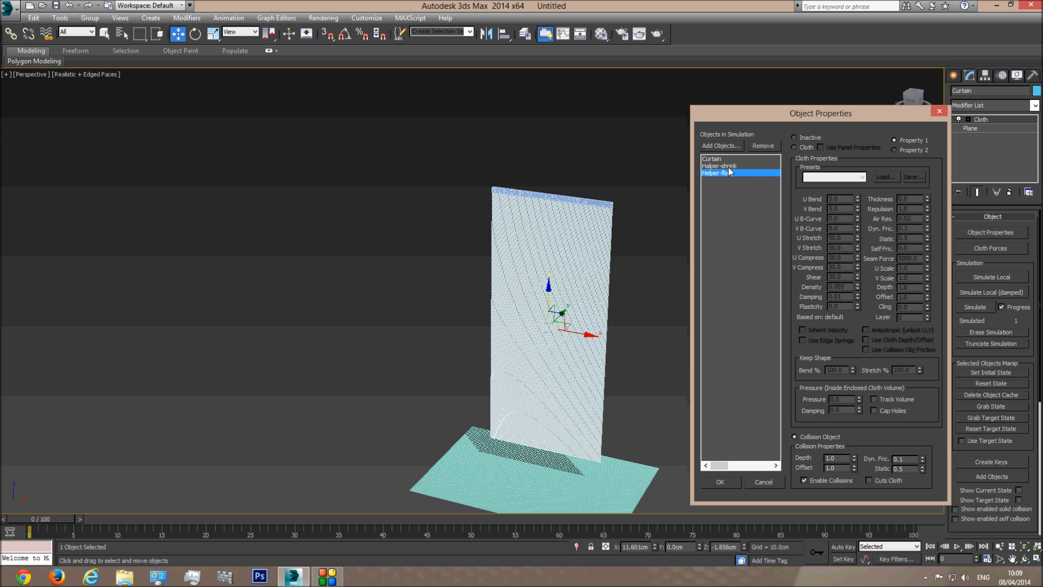
pyautogui.click(727, 166)
pyautogui.click(795, 436)
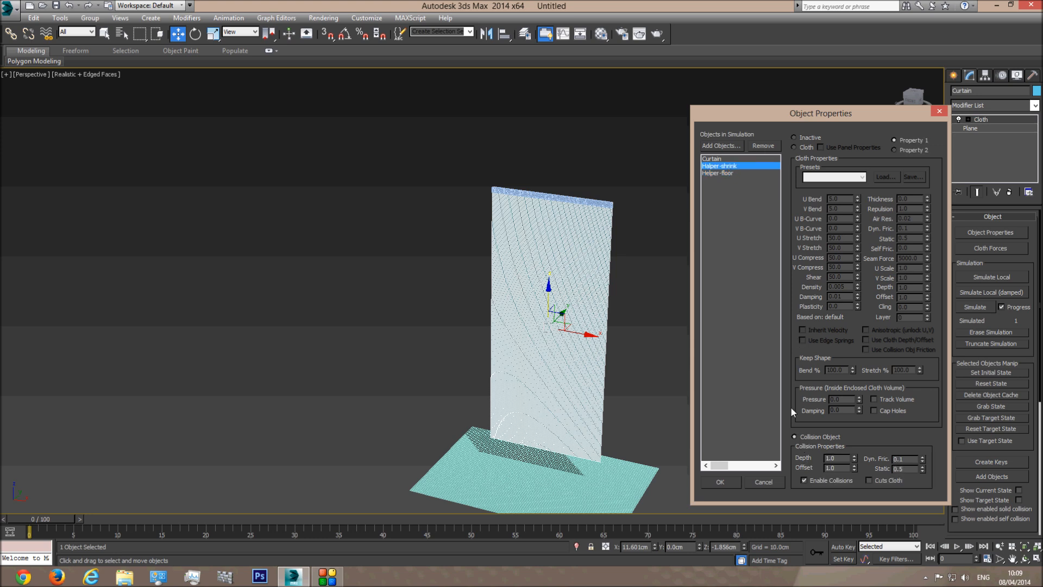
pyautogui.click(715, 159)
pyautogui.click(794, 148)
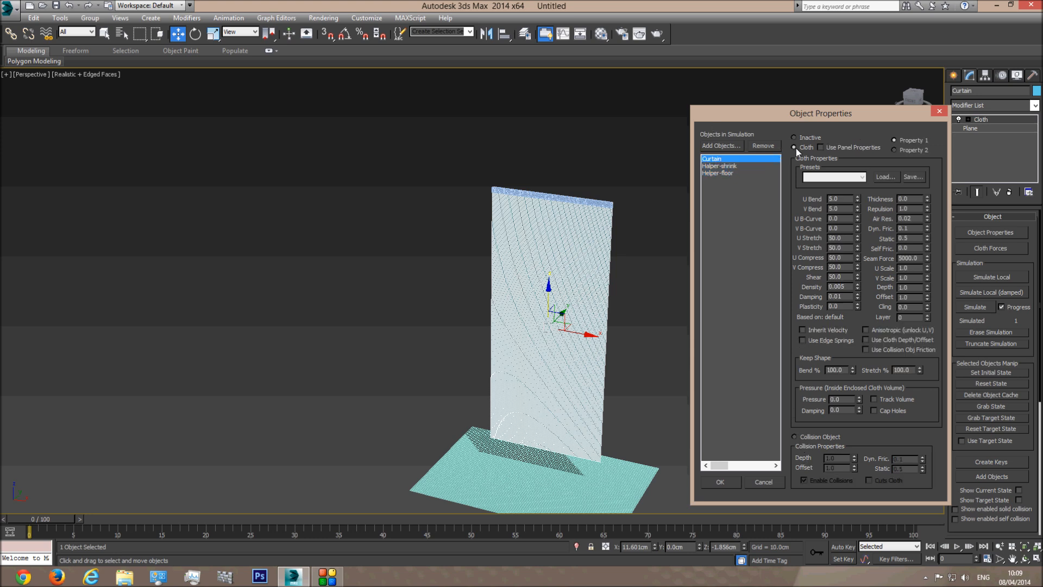
pyautogui.click(719, 172)
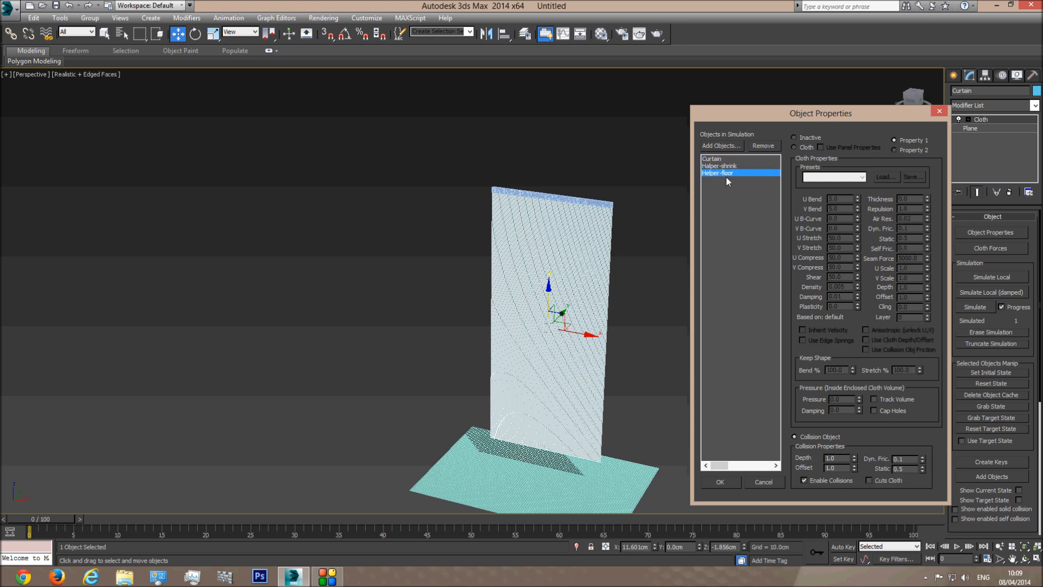
pyautogui.click(727, 166)
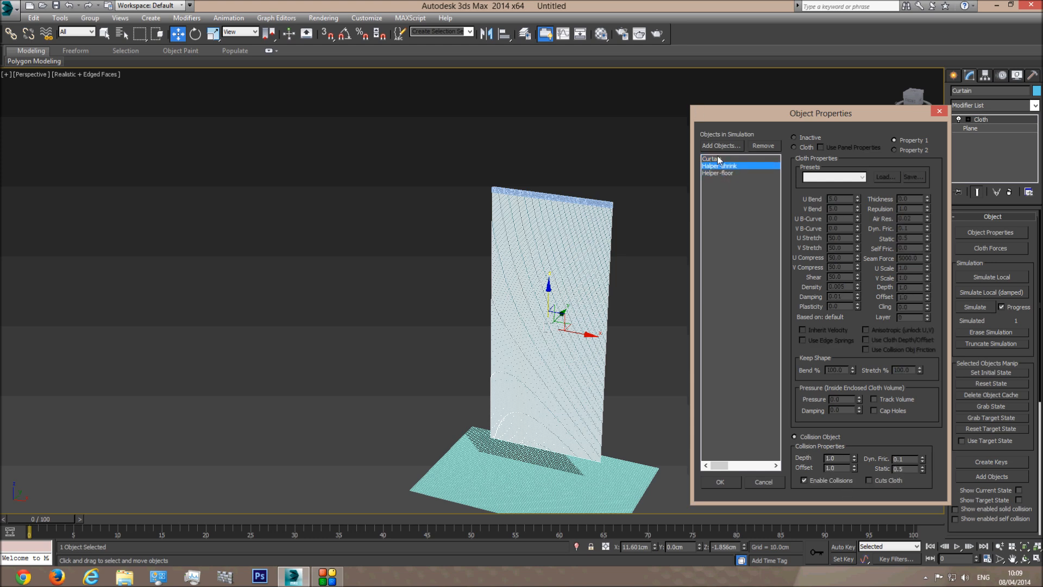
pyautogui.click(719, 159)
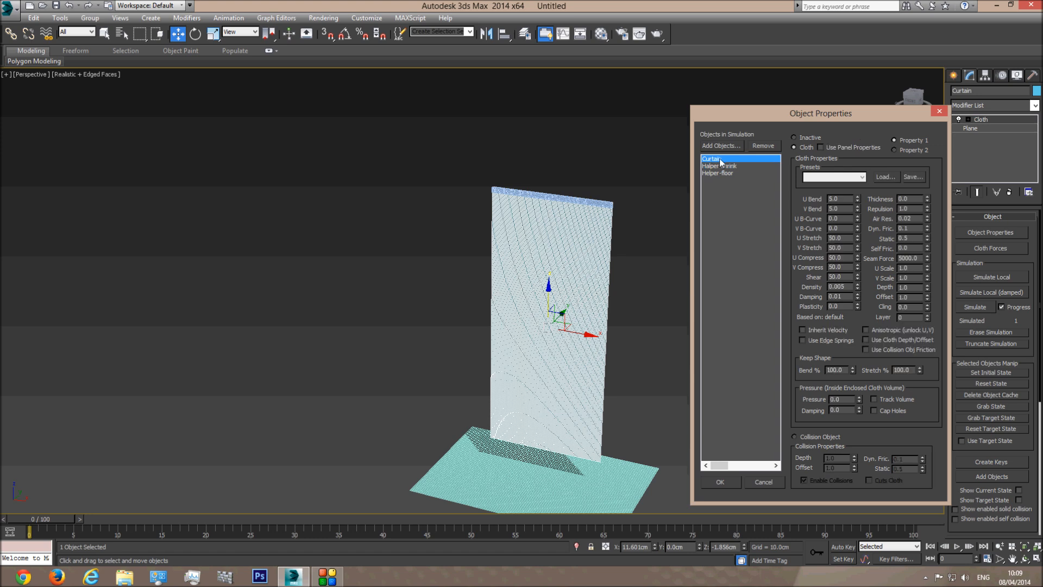
pyautogui.click(718, 478)
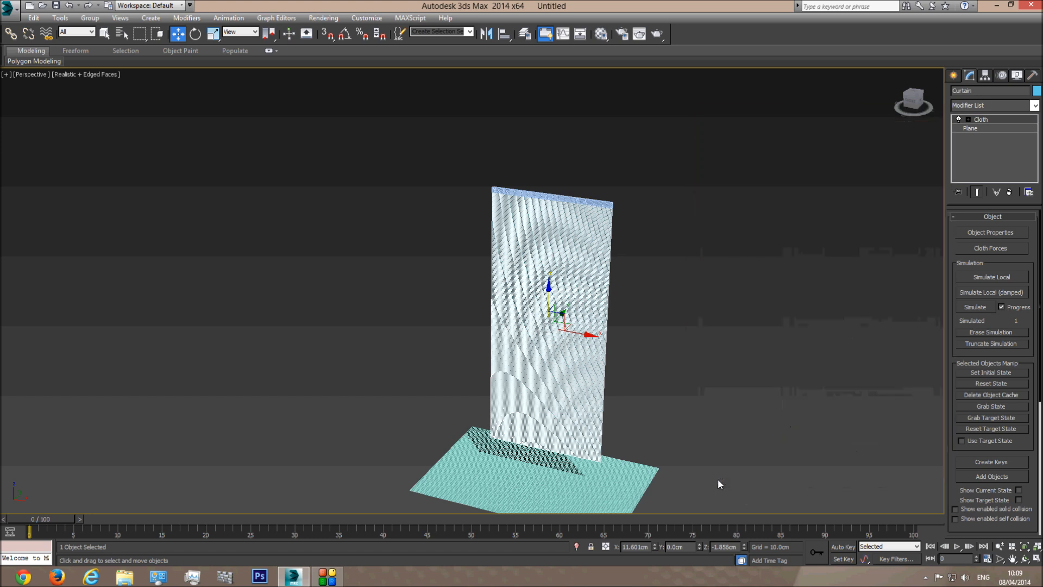
# - Reopen the cloth object properties and check the simulation role of the Curtain, Halper-shrink and Helper-floor
pyautogui.click(976, 234)
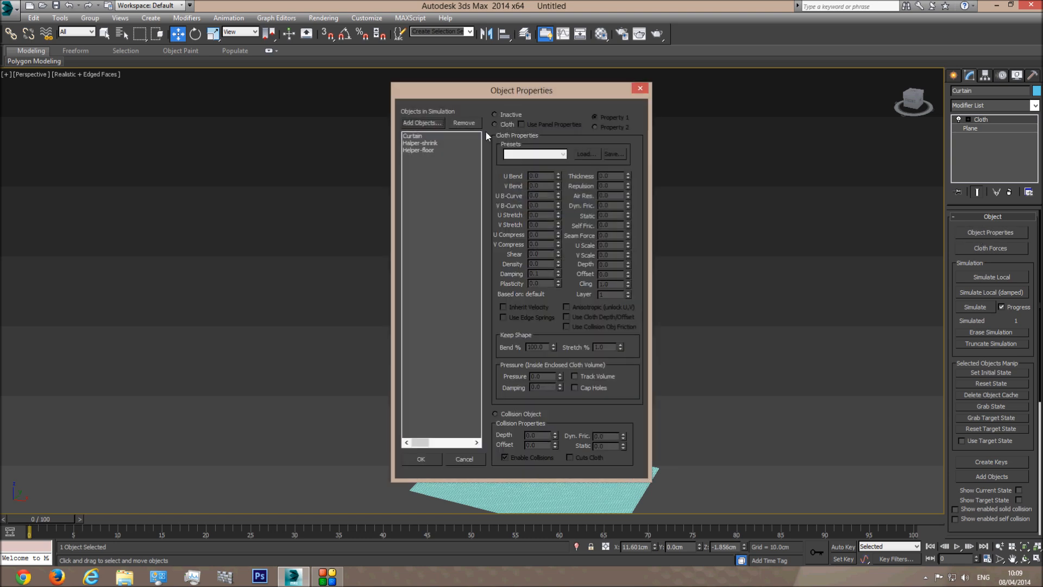
pyautogui.click(641, 87)
pyautogui.click(990, 232)
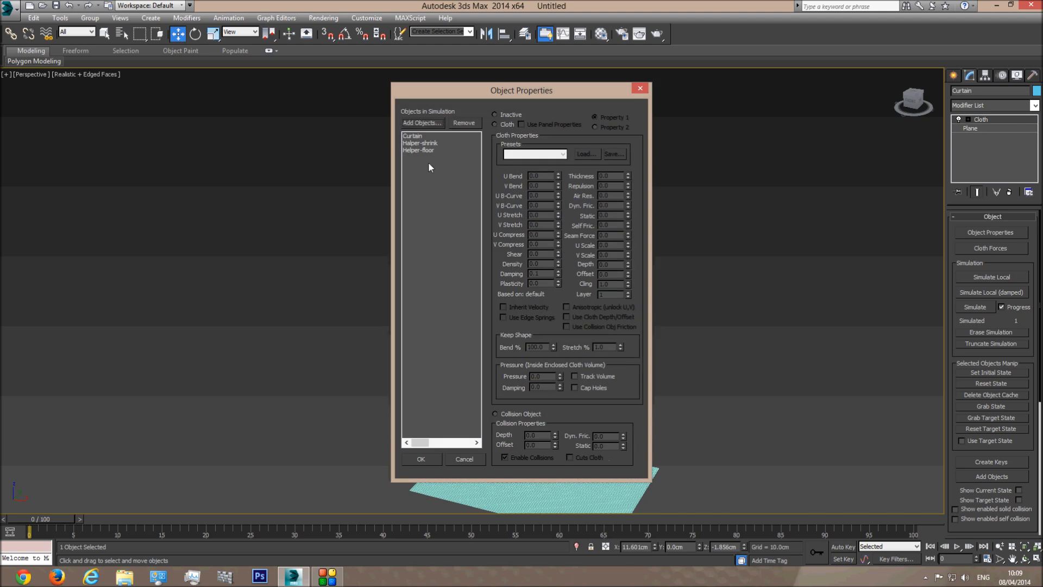
pyautogui.click(417, 136)
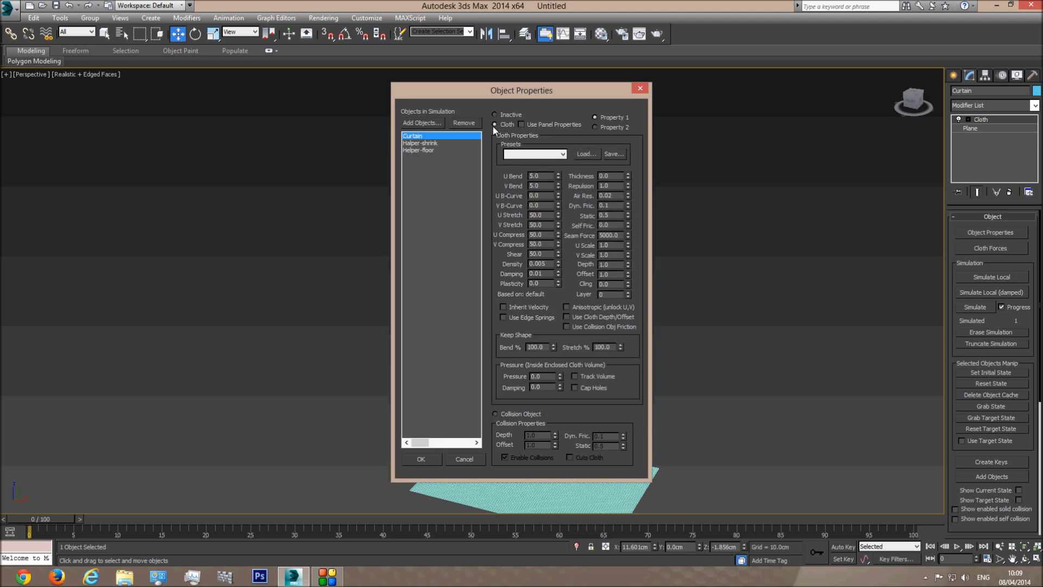
pyautogui.click(428, 143)
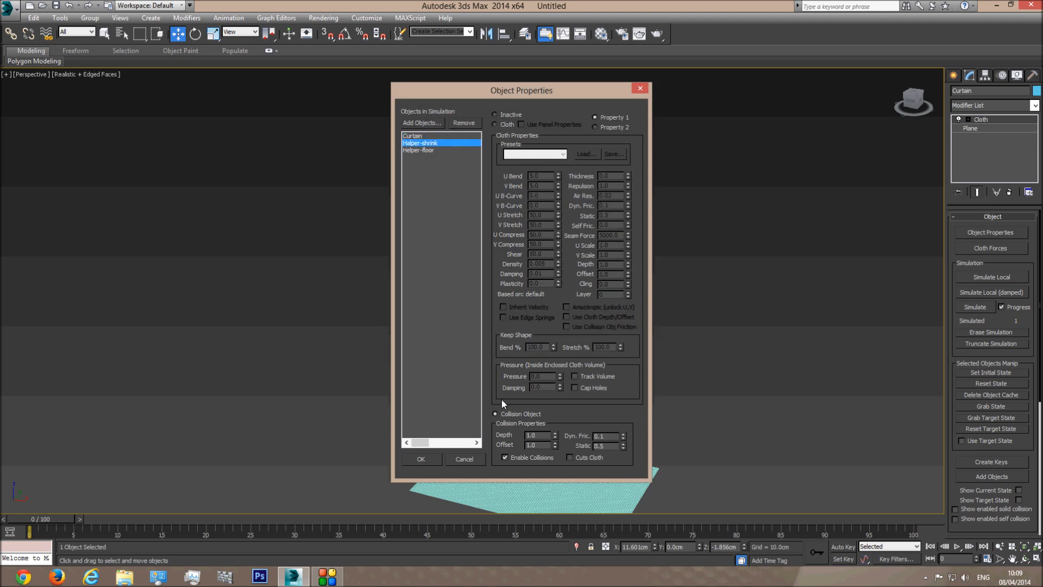
pyautogui.click(427, 150)
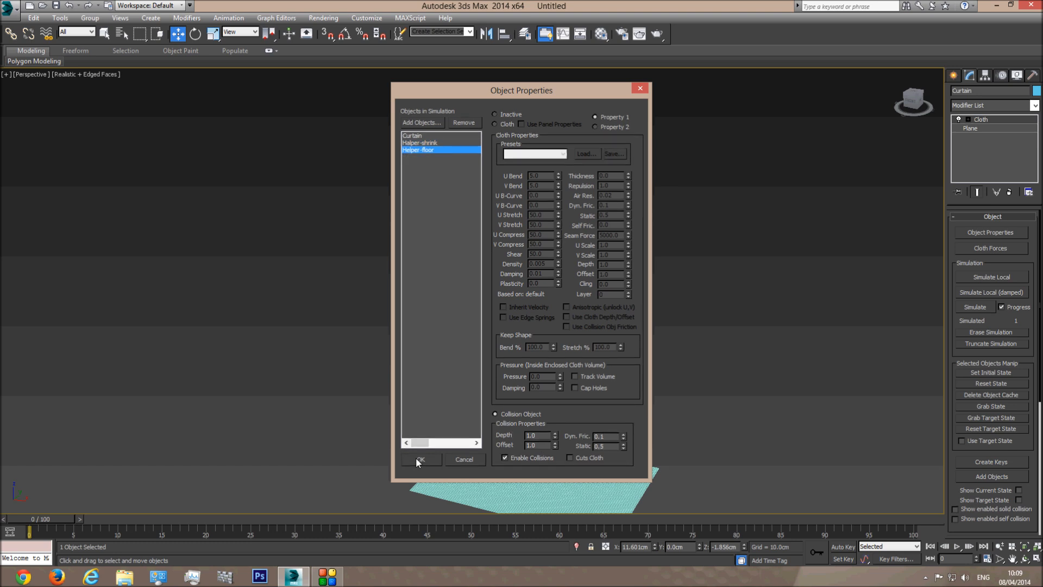
pyautogui.click(419, 459)
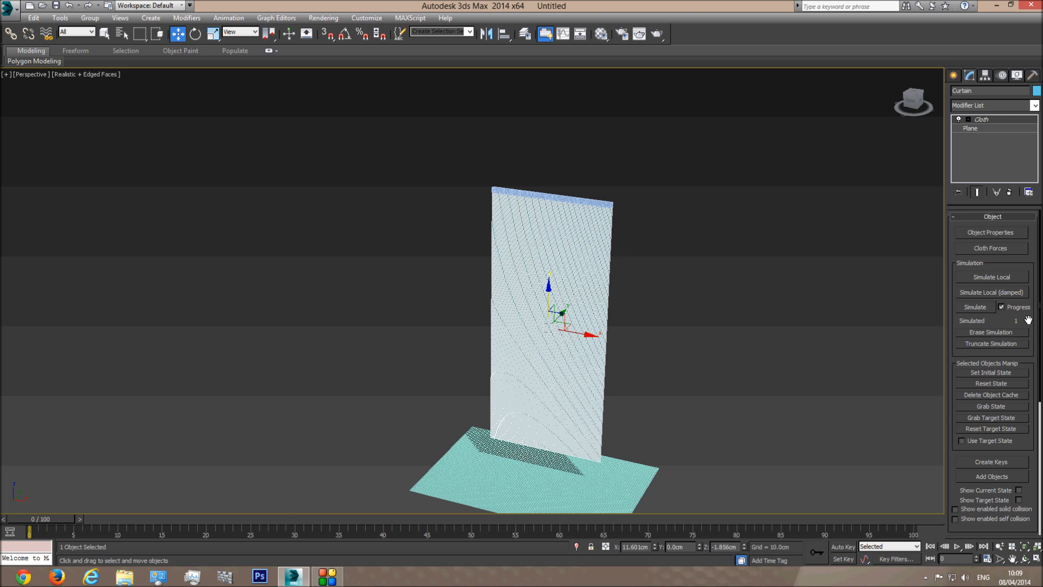
# - Enter the Group level of the Curtain's Cloth modifier and show its top band in a front wireframe view
pyautogui.press('f')
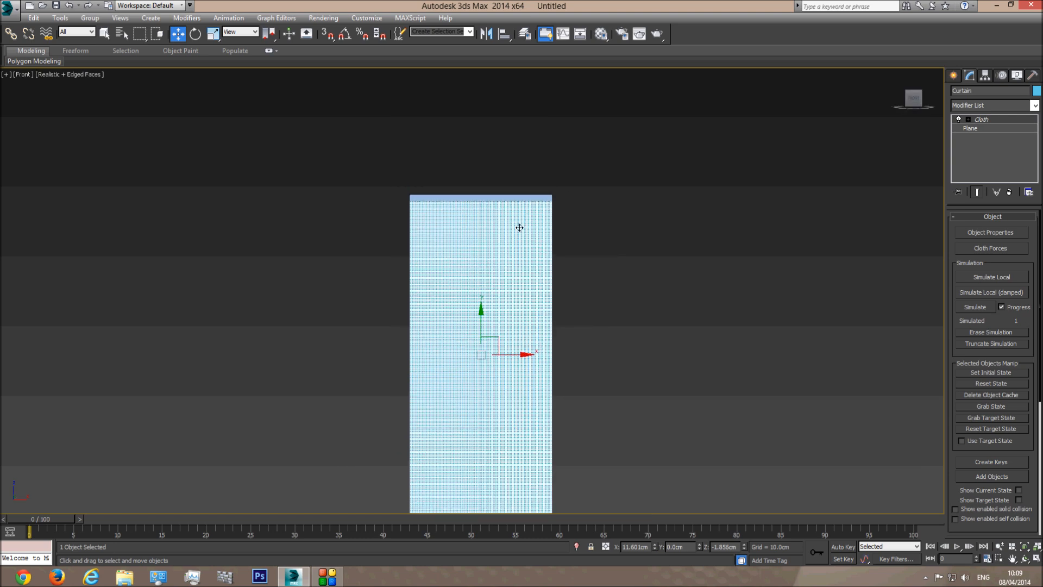
pyautogui.moveTo(521, 266); pyautogui.dragTo(534, 296, button='middle')
pyautogui.scroll(2, 519, 285)
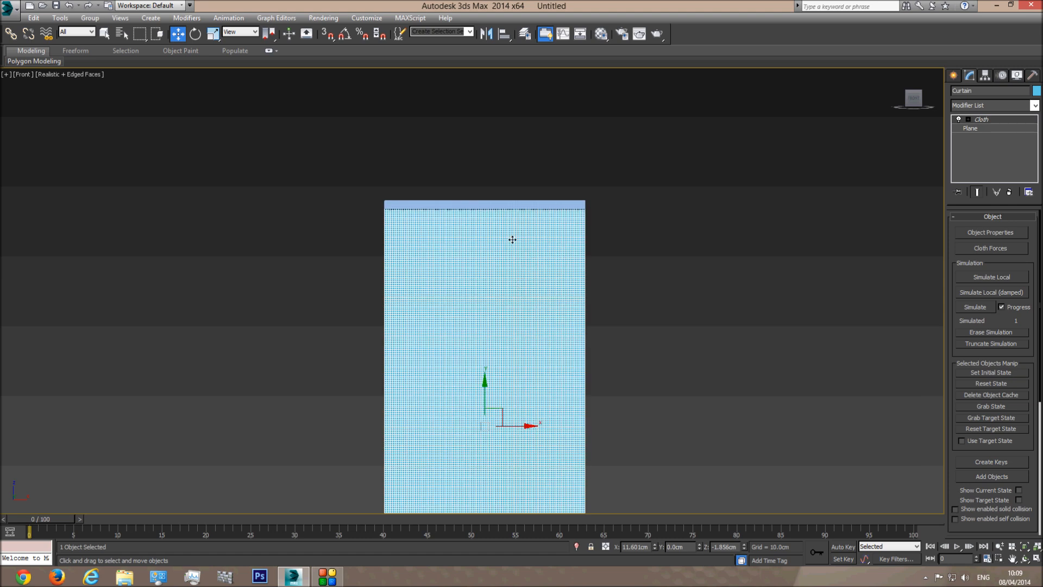
pyautogui.click(968, 119)
pyautogui.click(983, 125)
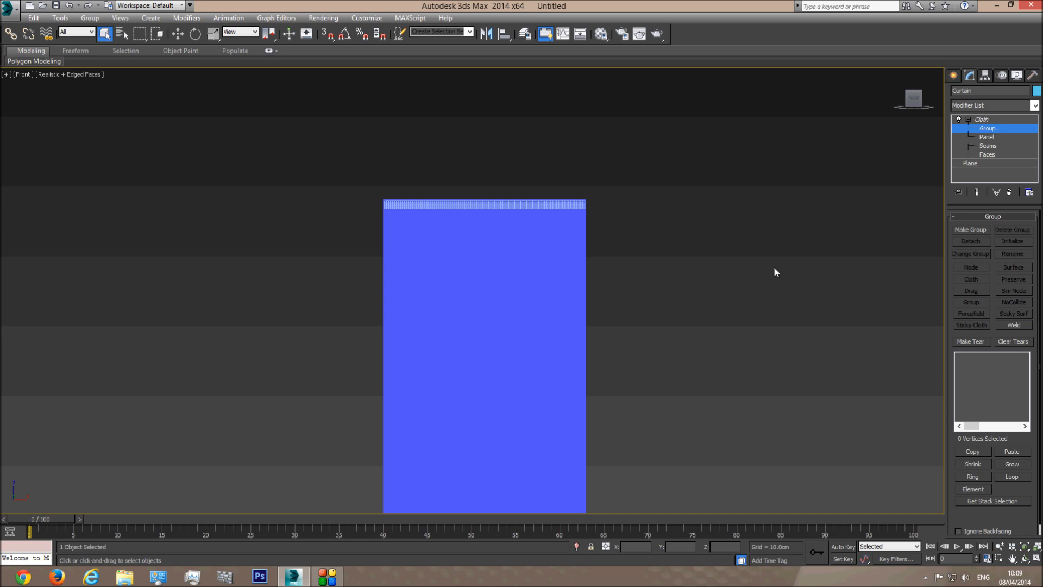
pyautogui.scroll(5, 517, 267)
pyautogui.press('F3')
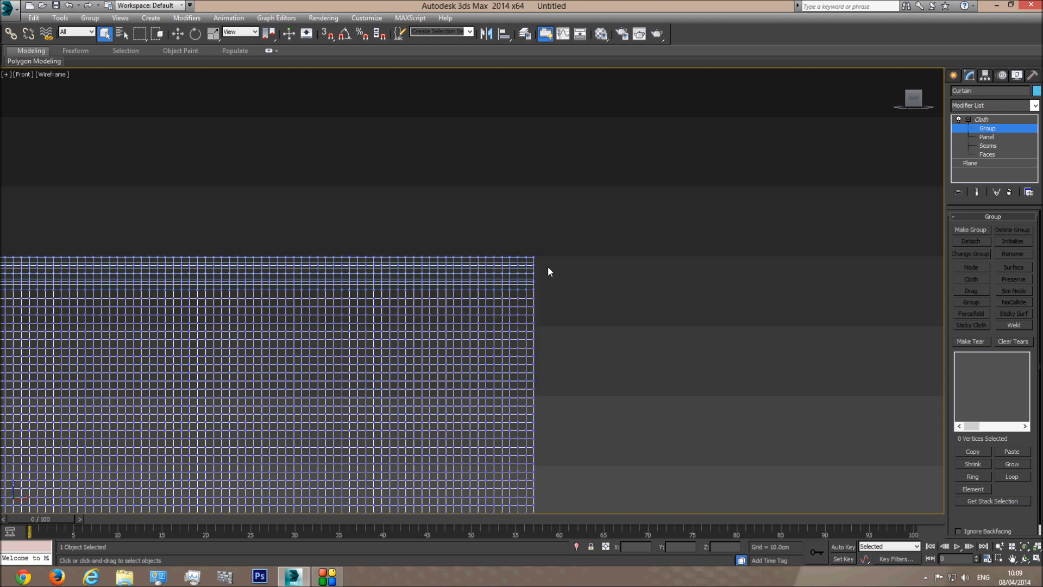
pyautogui.scroll(2, 587, 256)
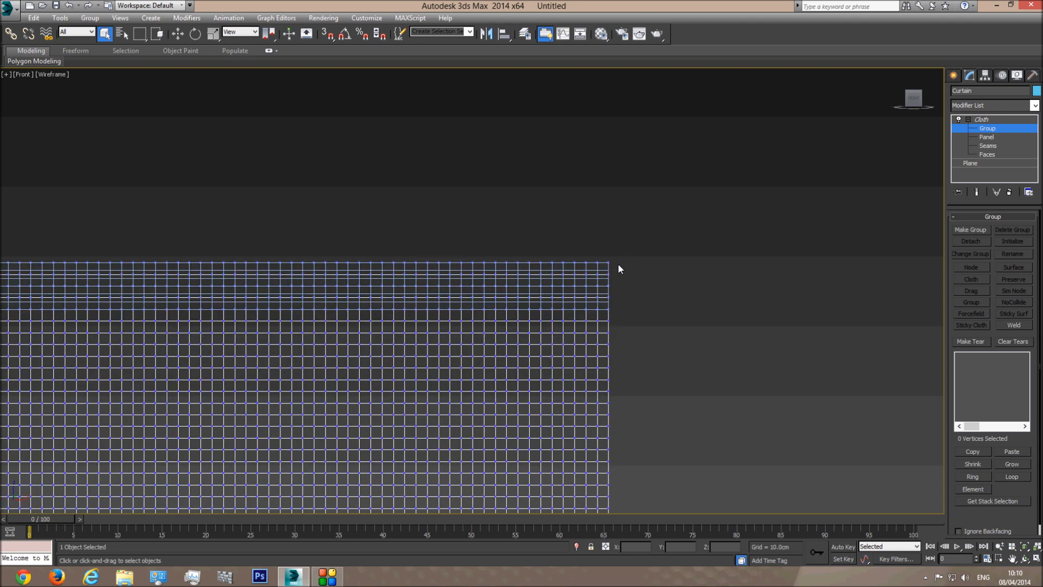
# - Select twelve evenly spaced blocks of vertices, each four wide and five high, along the whole top band of the curtain
pyautogui.moveTo(625, 249); pyautogui.dragTo(571, 319)
pyautogui.moveTo(508, 308); pyautogui.dragTo(469, 260)
pyautogui.moveTo(445, 319); pyautogui.dragTo(642, 324, button='middle')
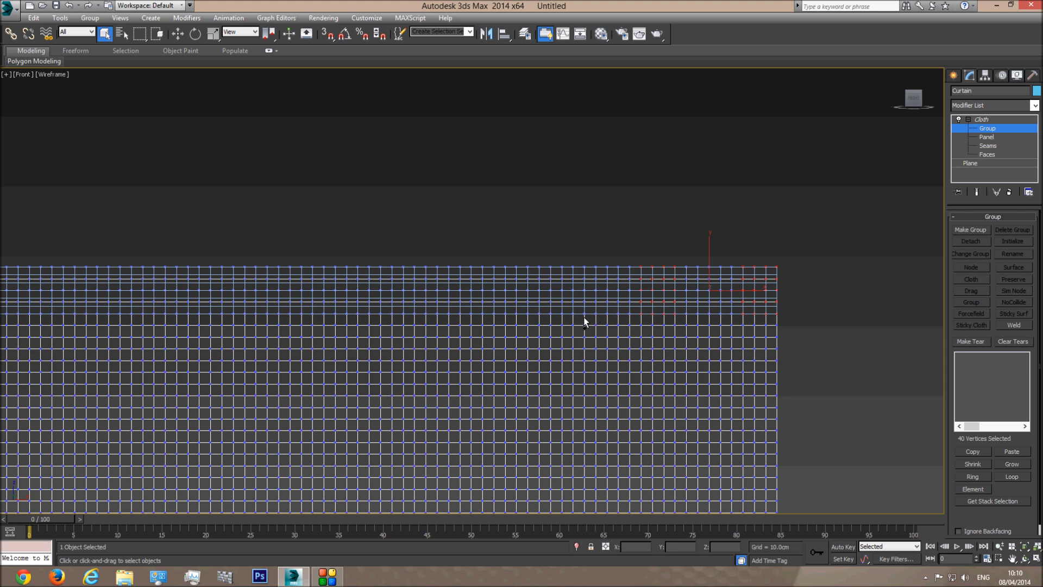
pyautogui.keyDown('ctrl'); pyautogui.moveTo(576, 318); pyautogui.dragTo(534, 256); pyautogui.keyUp('ctrl')
pyautogui.keyDown('ctrl'); pyautogui.moveTo(472, 283); pyautogui.dragTo(433, 262); pyautogui.keyUp('ctrl')
pyautogui.keyDown('ctrl'); pyautogui.moveTo(356, 281); pyautogui.dragTo(333, 261); pyautogui.keyUp('ctrl')
pyautogui.moveTo(316, 284); pyautogui.dragTo(600, 324, button='middle')
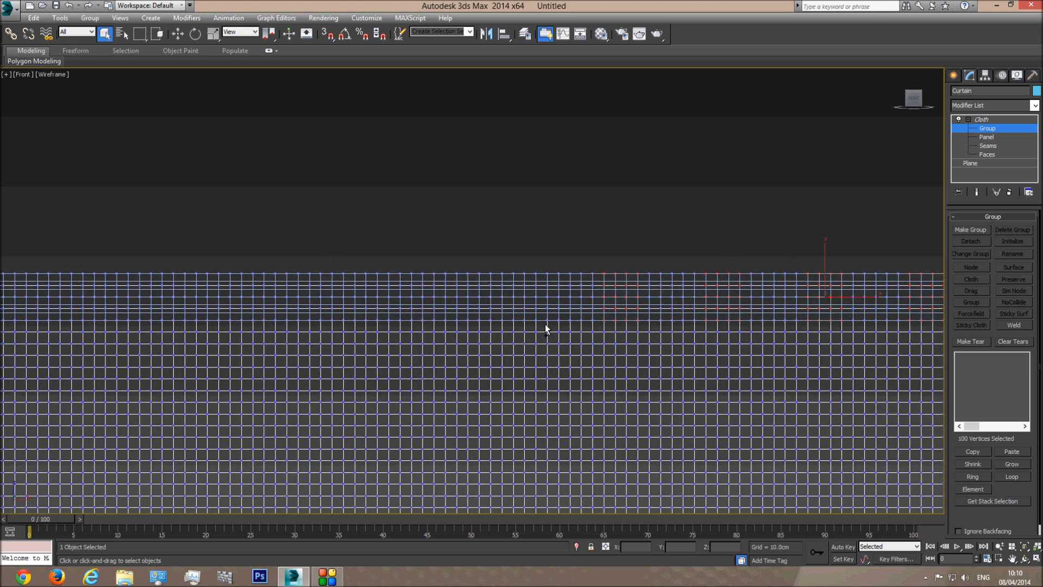
pyautogui.keyDown('ctrl'); pyautogui.moveTo(542, 324); pyautogui.dragTo(499, 257); pyautogui.keyUp('ctrl')
pyautogui.moveTo(426, 307); pyautogui.dragTo(643, 308, button='middle')
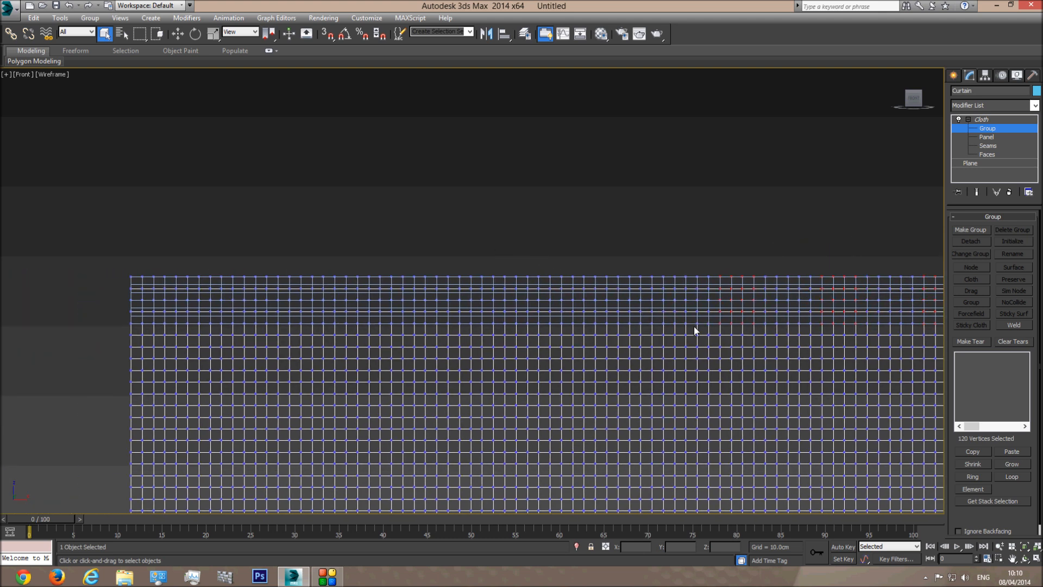
pyautogui.moveTo(656, 324); pyautogui.dragTo(611, 258)
pyautogui.keyDown('ctrl'); pyautogui.moveTo(533, 279); pyautogui.dragTo(510, 271); pyautogui.keyUp('ctrl')
pyautogui.moveTo(450, 326); pyautogui.dragTo(410, 266)
pyautogui.keyDown('ctrl'); pyautogui.moveTo(353, 327); pyautogui.dragTo(308, 258); pyautogui.keyUp('ctrl')
pyautogui.keyDown('ctrl'); pyautogui.moveTo(248, 325); pyautogui.dragTo(207, 254); pyautogui.keyUp('ctrl')
pyautogui.keyDown('ctrl'); pyautogui.moveTo(149, 256); pyautogui.dragTo(126, 251); pyautogui.keyUp('ctrl')
pyautogui.scroll(-4, 489, 341)
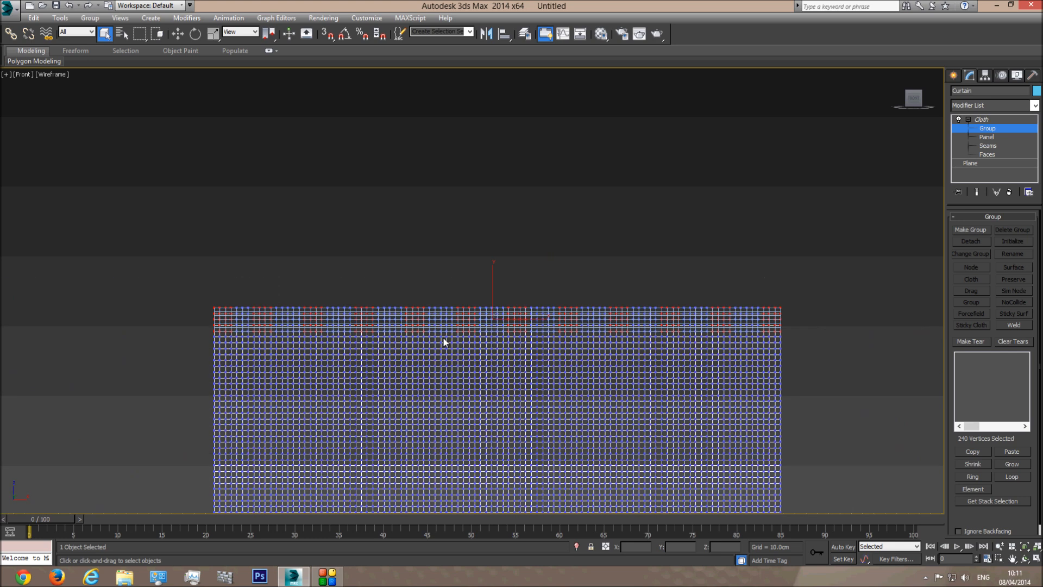
# - Make a cloth group named Bend group from the selected top vertices, working in a shaded perspective view
pyautogui.press('p')
pyautogui.press('z')
pyautogui.press('F3')
pyautogui.click(1025, 559)
pyautogui.moveTo(446, 333); pyautogui.dragTo(472, 349)
pyautogui.moveTo(535, 338); pyautogui.dragTo(496, 329)
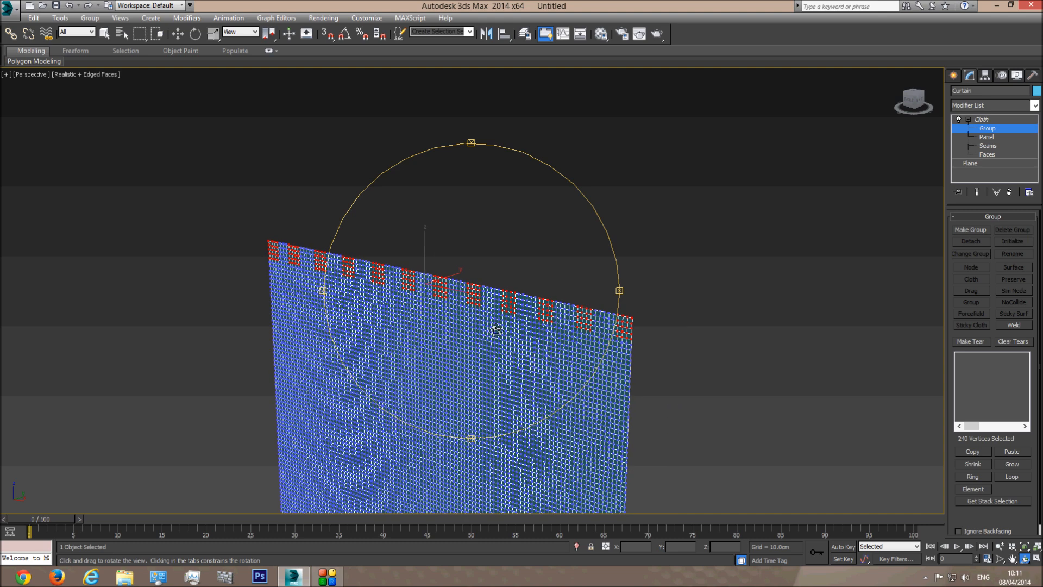
pyautogui.click(980, 230)
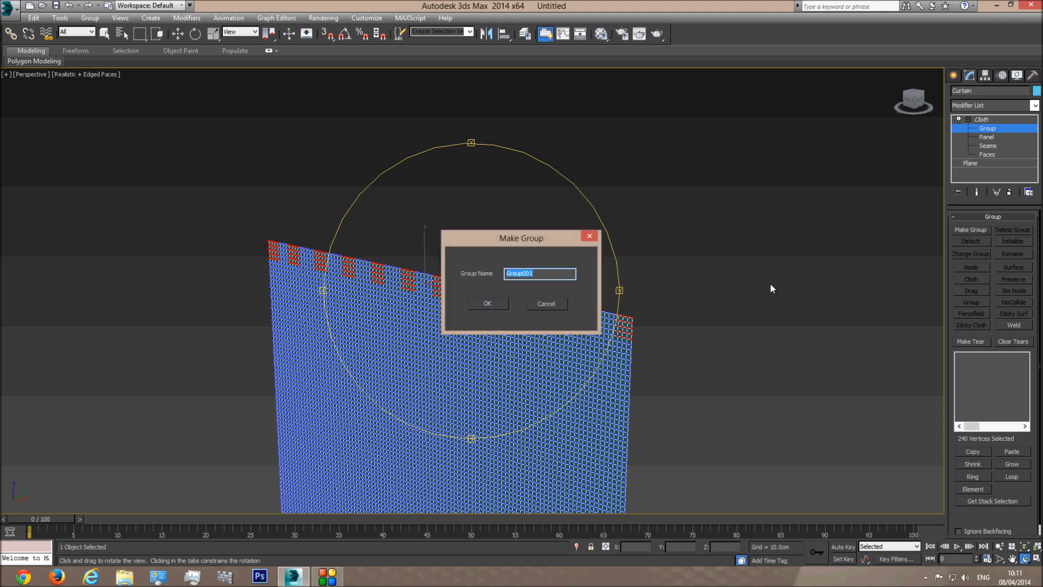
pyautogui.write('Bend g')
pyautogui.press('Return')
# - Constrain Bend group to the surface of Halper-shrink and return to the top level of the Cloth modifier
pyautogui.moveTo(634, 324); pyautogui.dragTo(524, 308, button='middle')
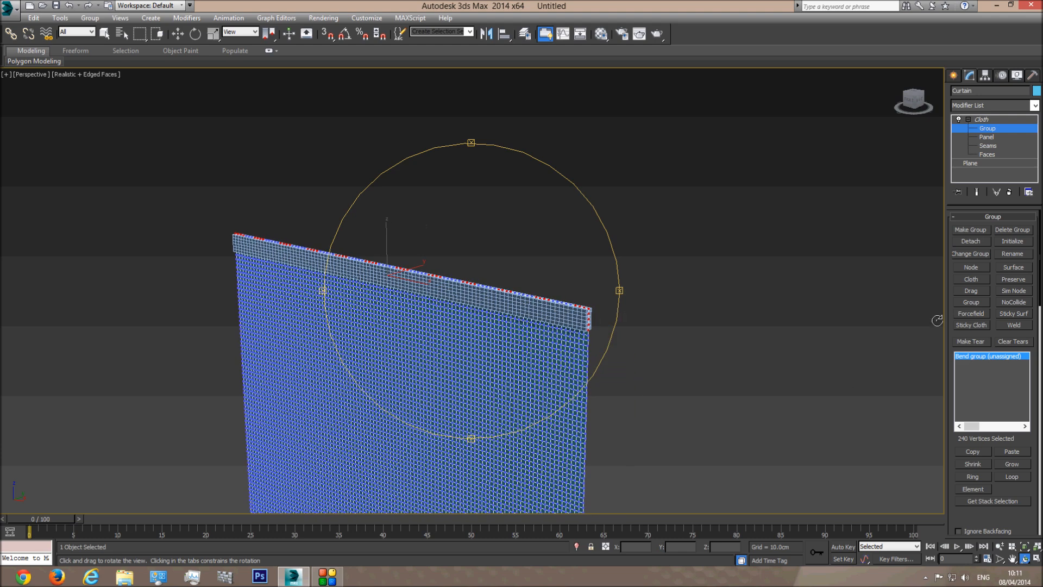
pyautogui.click(1015, 268)
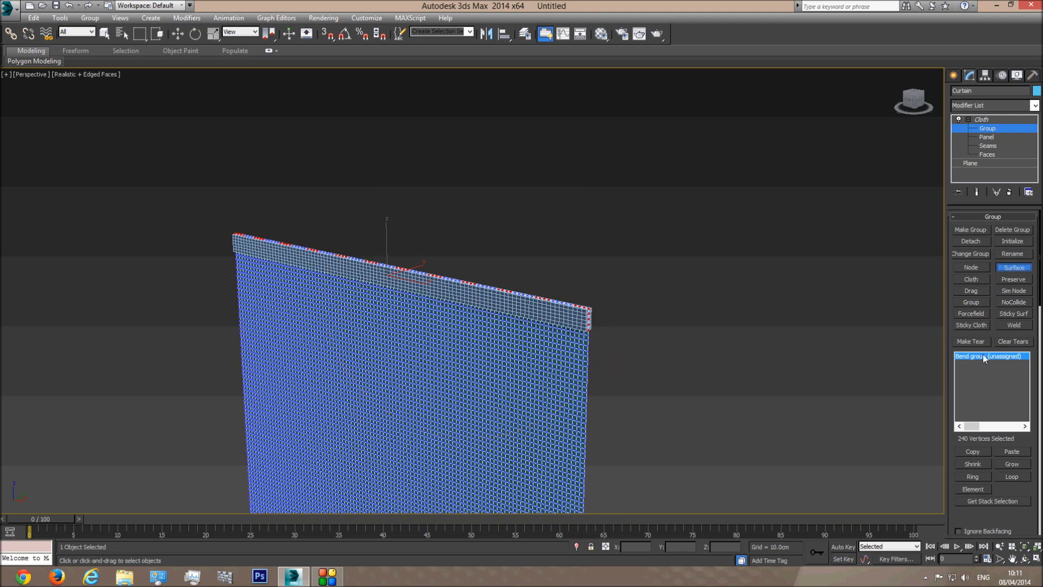
pyautogui.click(581, 315)
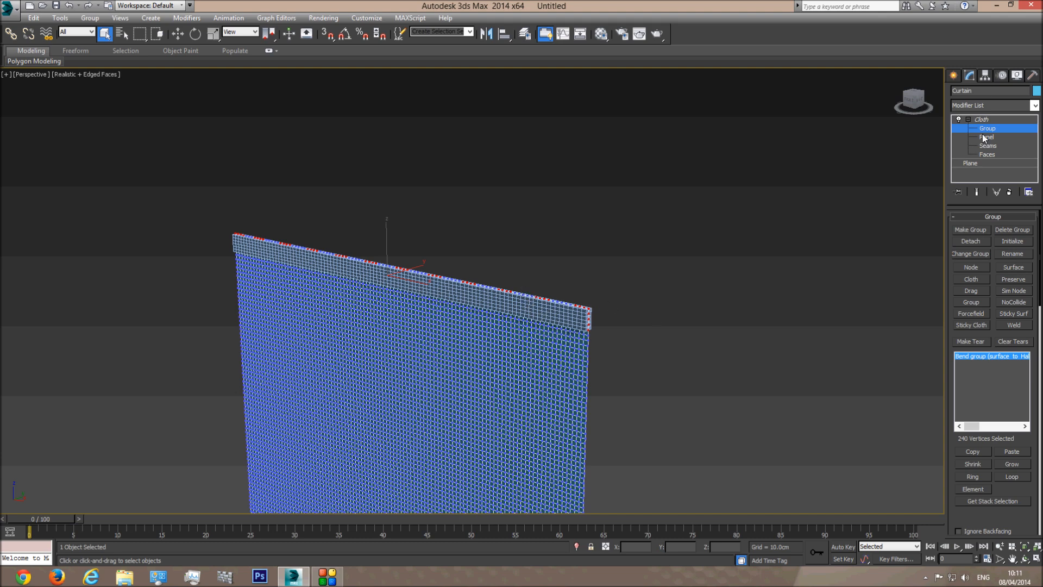
pyautogui.click(988, 119)
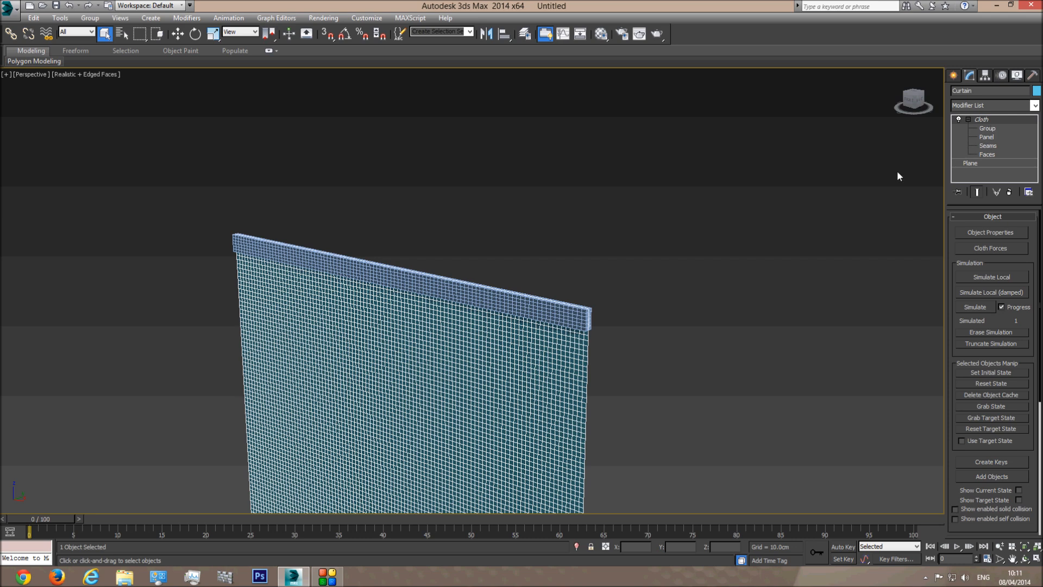
# - Review the Curtain's cloth simulation parameters, such as gravity and collision settings, and check the whole setup in perspective
pyautogui.click(657, 378)
pyautogui.keyDown('alt'); pyautogui.moveTo(657, 380); pyautogui.dragTo(651, 238, button='middle'); pyautogui.keyUp('alt')
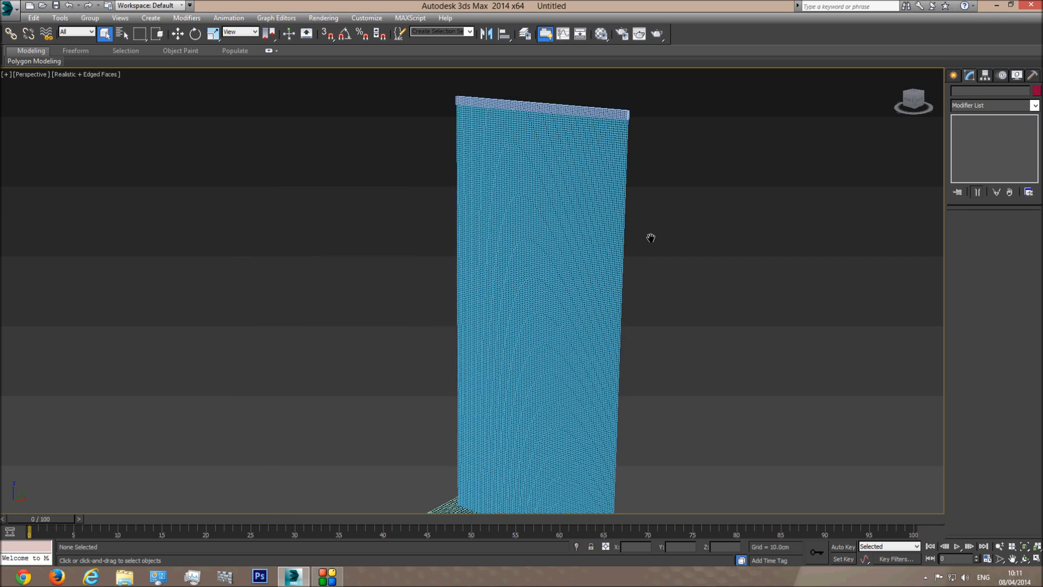
pyautogui.scroll(-2, 650, 238)
pyautogui.moveTo(658, 324); pyautogui.dragTo(642, 336, button='middle')
pyautogui.click(577, 213)
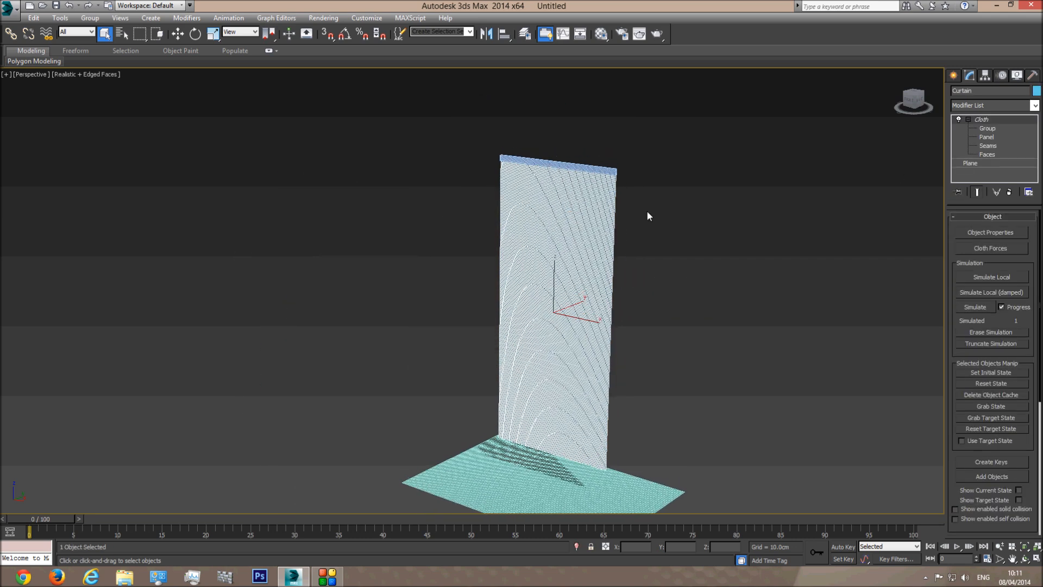
pyautogui.moveTo(956, 278); pyautogui.dragTo(941, 51)
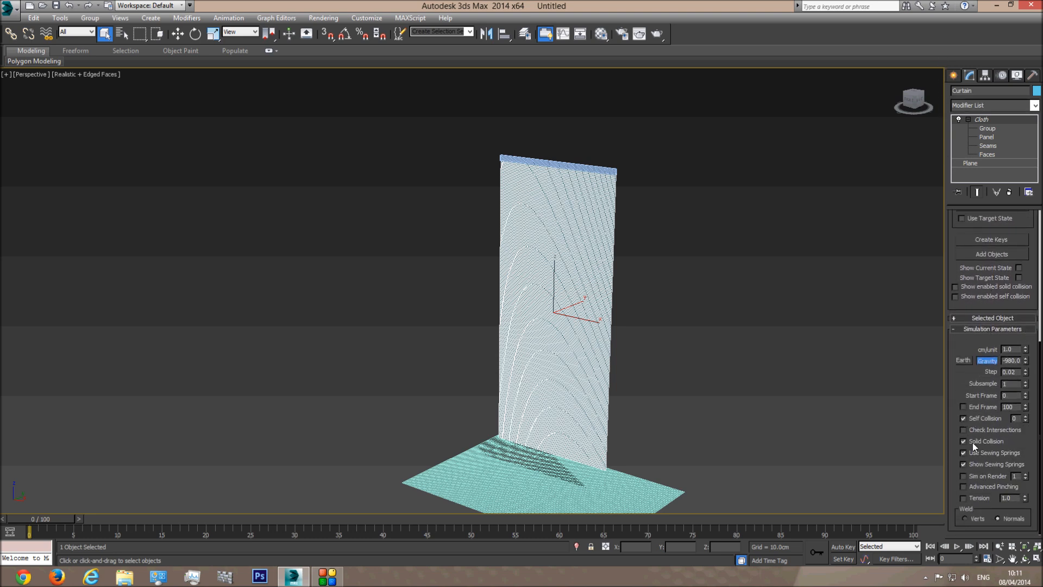
pyautogui.moveTo(669, 277); pyautogui.dragTo(680, 291, button='middle')
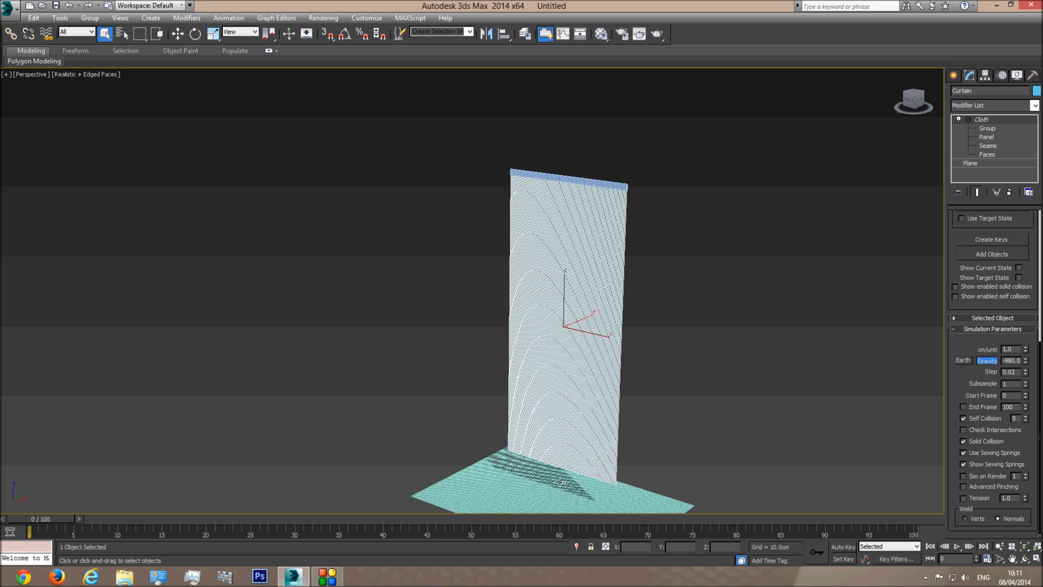
pyautogui.moveTo(664, 361); pyautogui.dragTo(667, 353, button='middle')
pyautogui.click(1025, 558)
pyautogui.moveTo(581, 353); pyautogui.dragTo(533, 429)
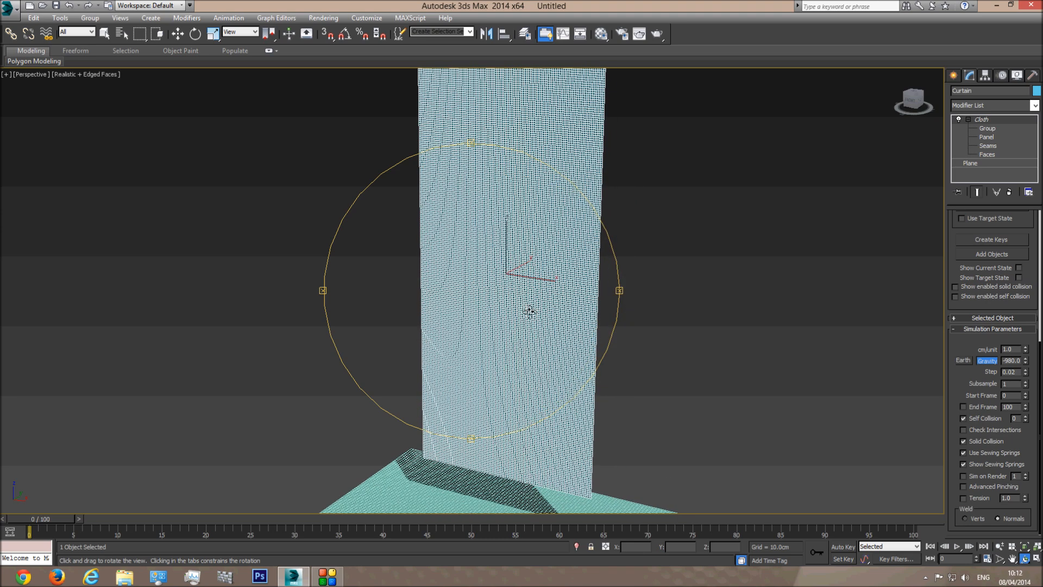
pyautogui.scroll(-5, 527, 310)
pyautogui.rightClick(621, 195)
pyautogui.click(622, 193)
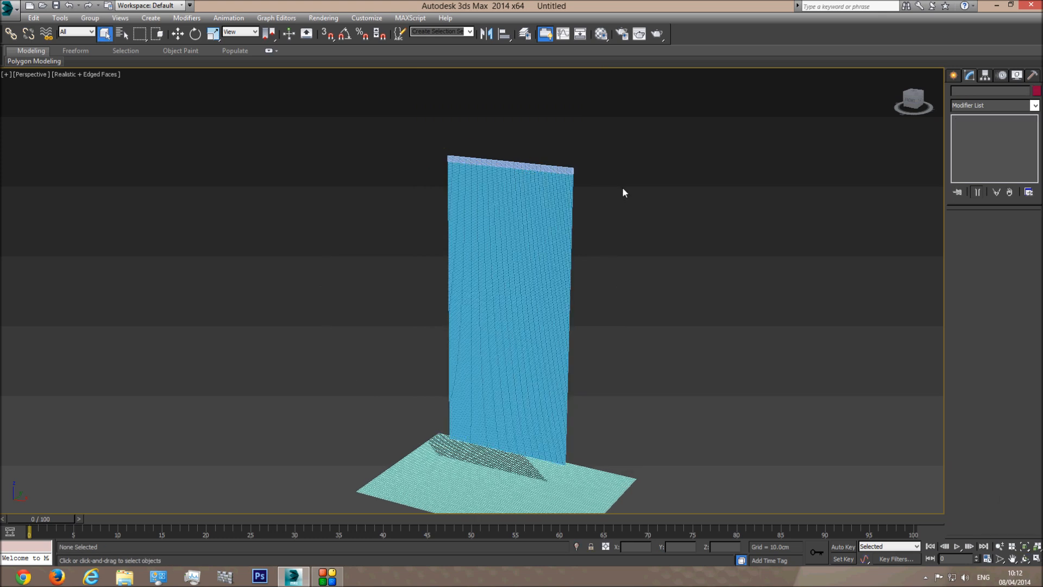
# - Turn off the edged-faces display, select Halper-shrink and run the cloth simulation
pyautogui.press('F4')
pyautogui.click(564, 170)
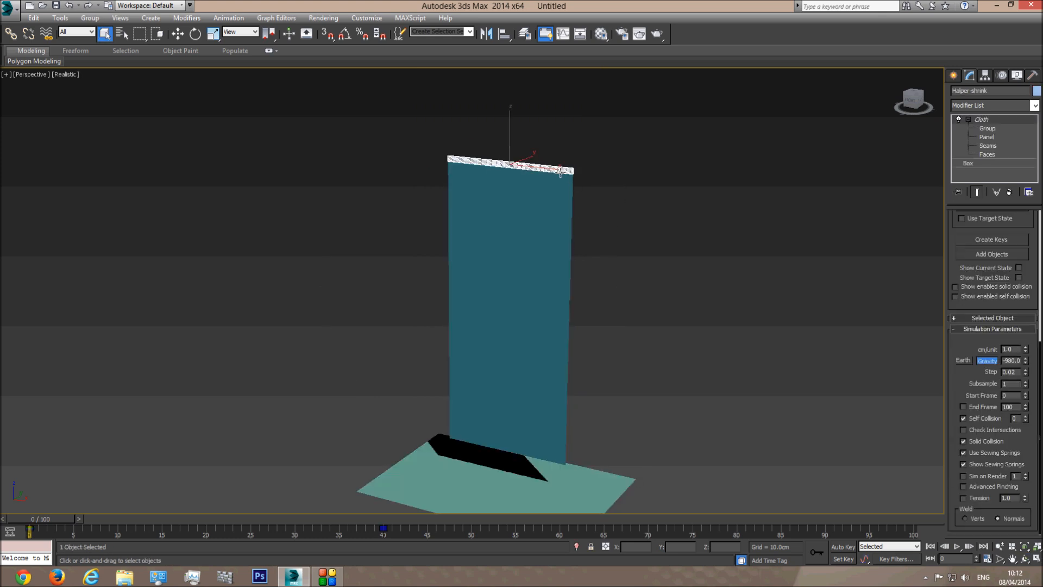
pyautogui.click(511, 481)
pyautogui.click(527, 254)
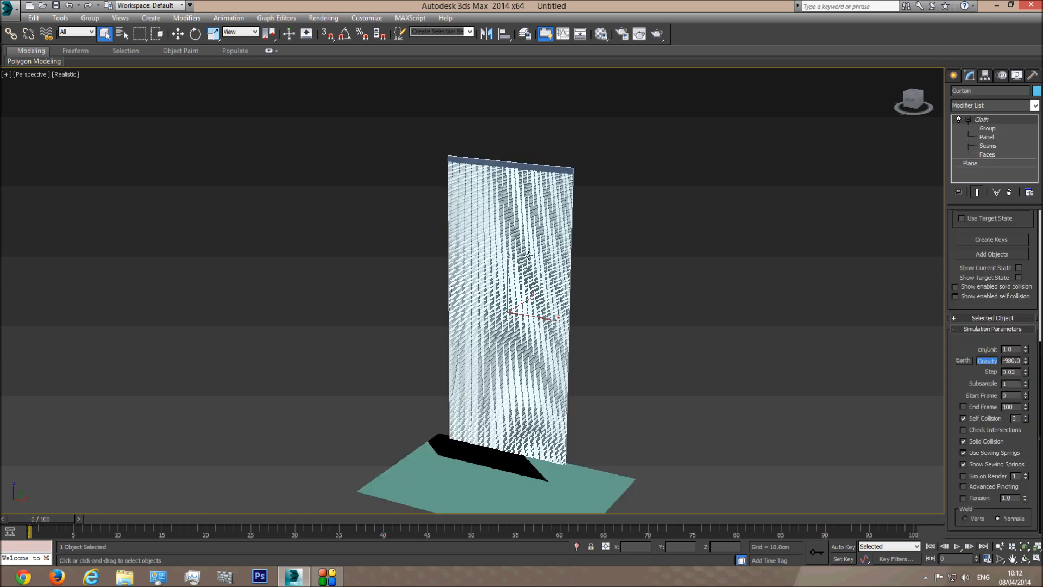
pyautogui.click(541, 167)
pyautogui.click(969, 119)
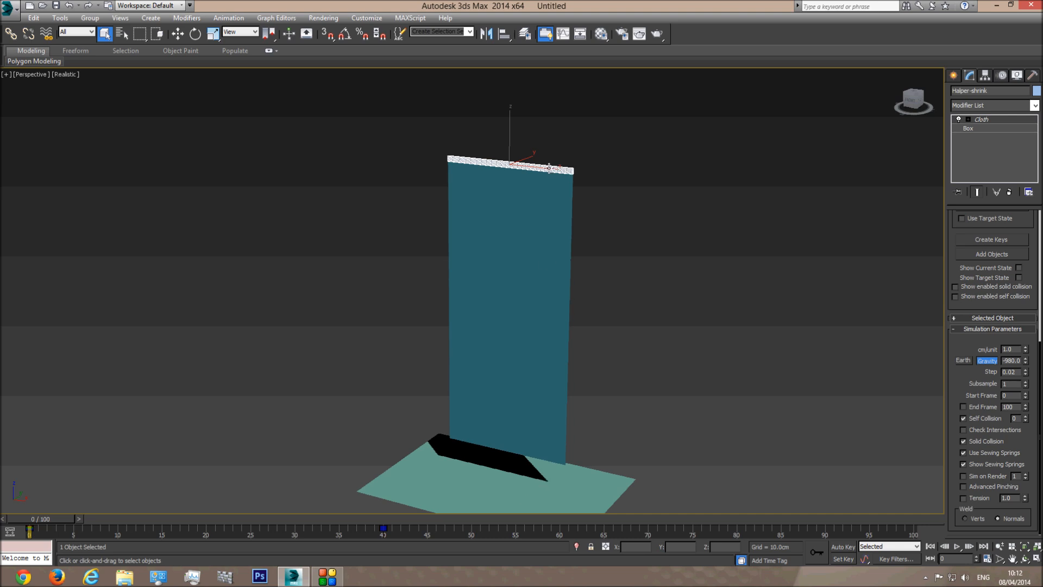
pyautogui.scroll(5, 1008, 328)
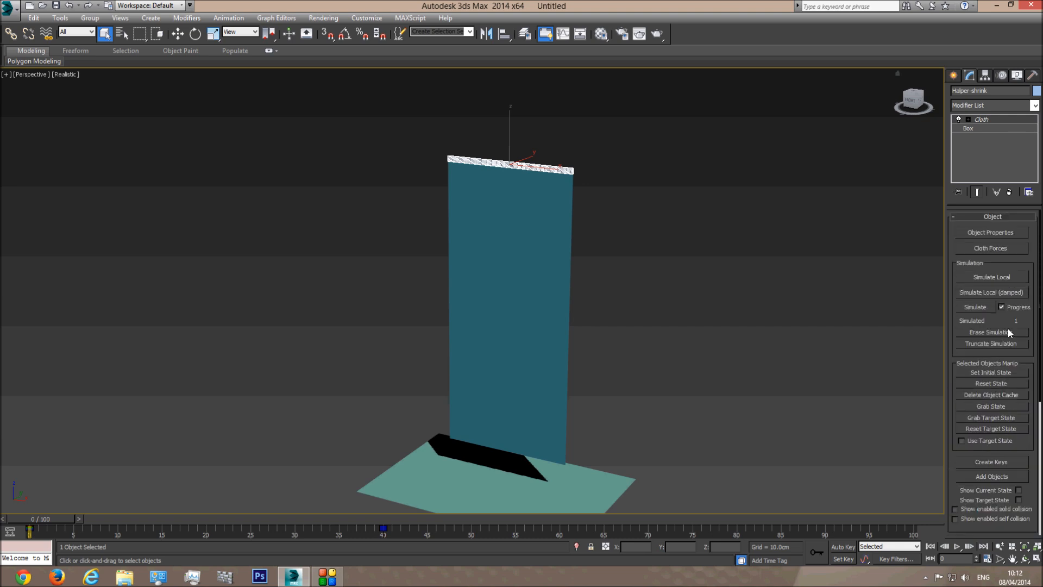
pyautogui.click(980, 308)
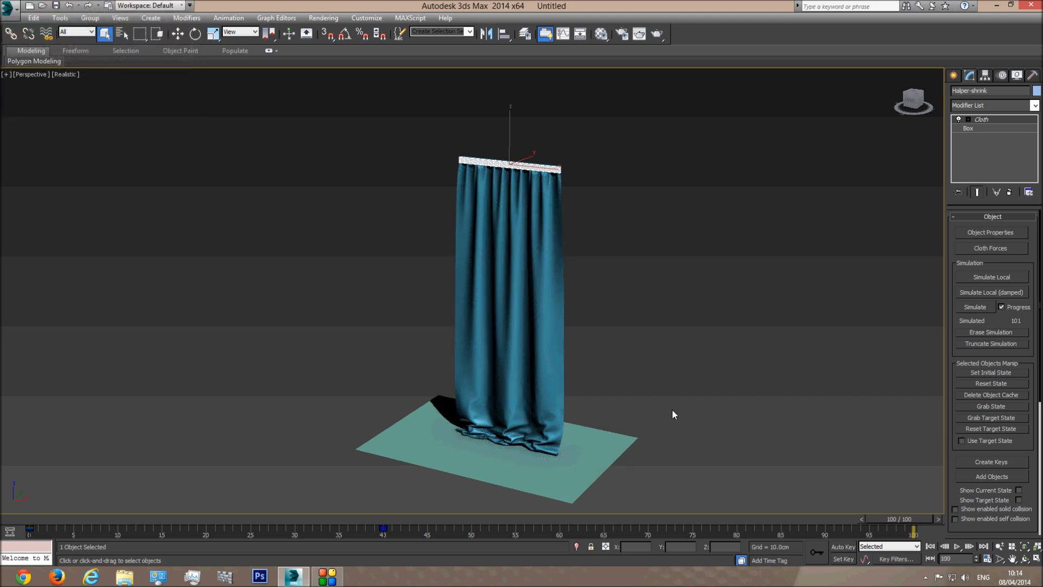
# - Hide all objects except the simulated Curtain
pyautogui.click(601, 332)
pyautogui.scroll(3, 575, 377)
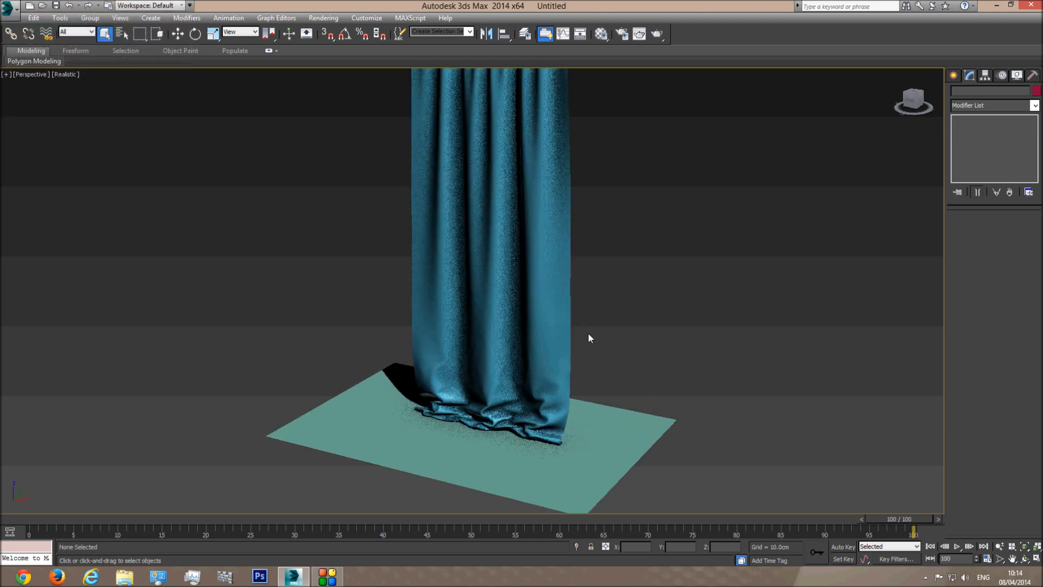
pyautogui.click(521, 232)
pyautogui.rightClick(522, 197)
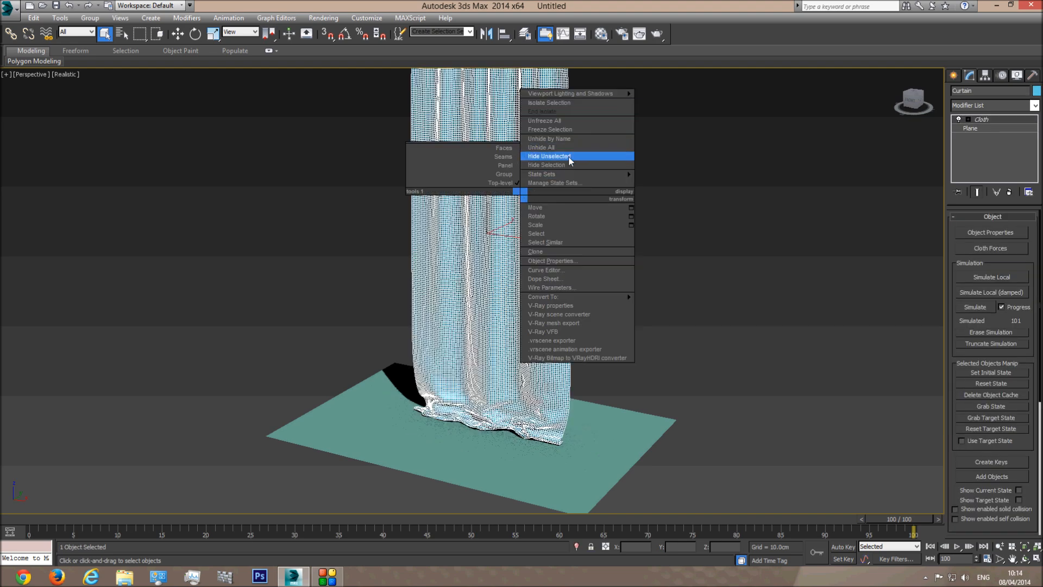
pyautogui.click(568, 155)
pyautogui.click(634, 198)
pyautogui.moveTo(633, 197); pyautogui.dragTo(647, 302, button='middle')
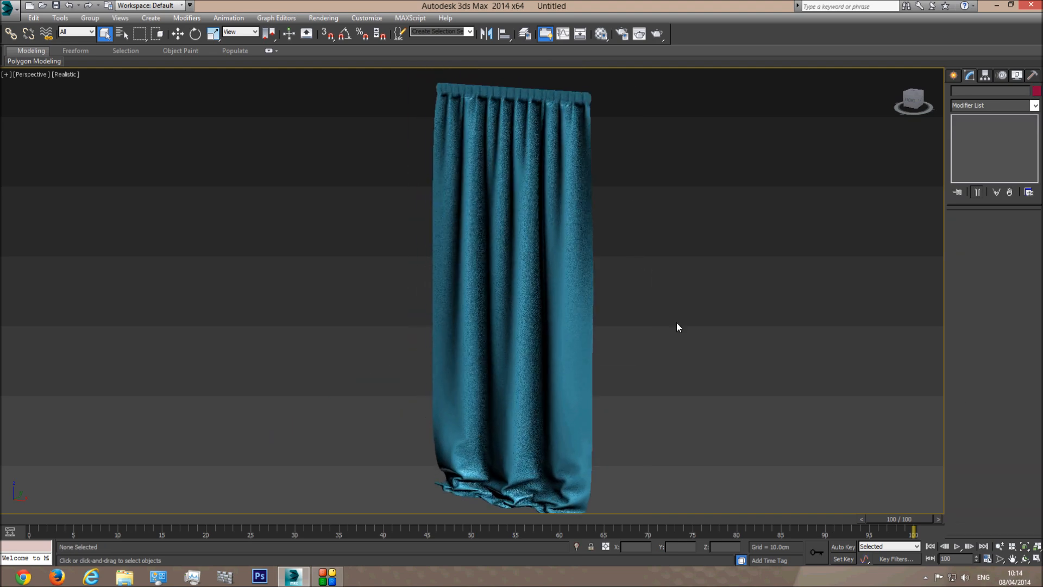
# - Examine the curtain's folds and crumpled hem from several angles, and unhide all objects
pyautogui.click(1024, 558)
pyautogui.moveTo(479, 298); pyautogui.dragTo(572, 294)
pyautogui.moveTo(511, 333); pyautogui.dragTo(434, 300)
pyautogui.moveTo(503, 392)
pyautogui.mouseDown()
pyautogui.moveTo(473, 324)
pyautogui.moveTo(400, 349)
pyautogui.mouseUp()
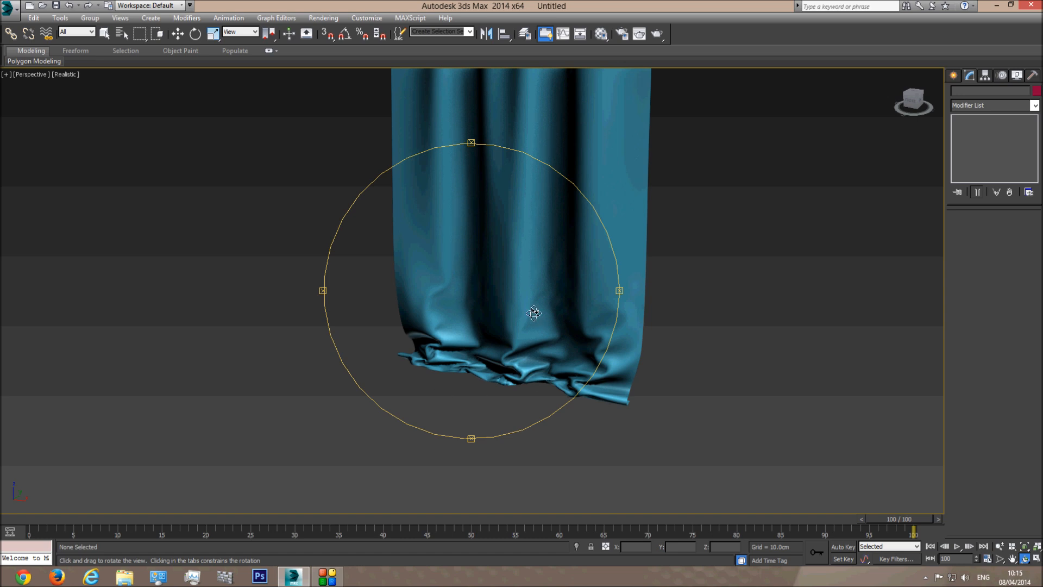
pyautogui.moveTo(498, 340); pyautogui.dragTo(500, 382)
pyautogui.scroll(-3, 510, 380)
pyautogui.rightClick(614, 302)
pyautogui.rightClick(614, 302)
pyautogui.click(641, 253)
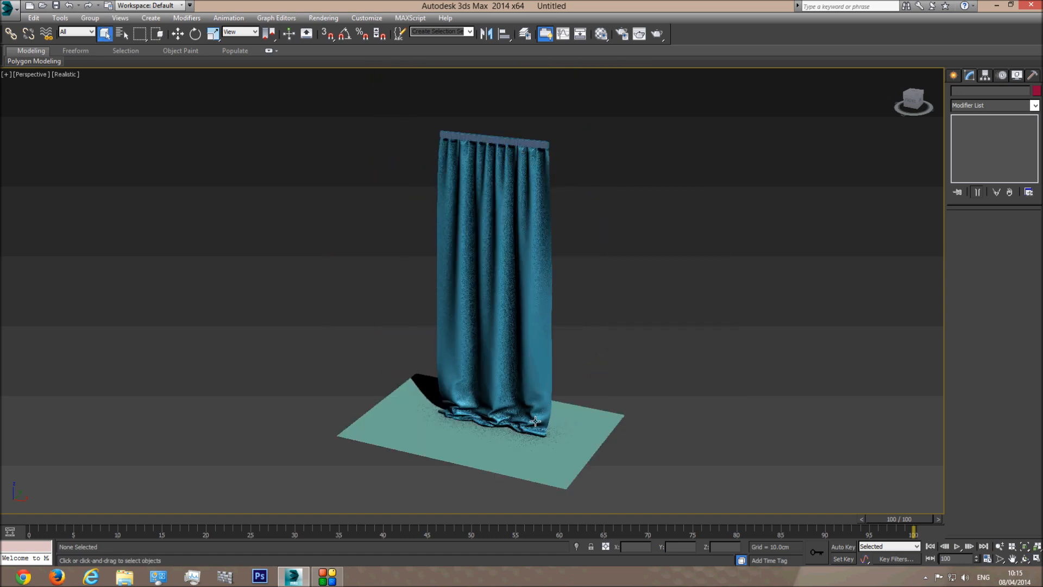
# - Set the animation's end time to frame 120 and continue the Curtain's cloth simulation through the added frames
pyautogui.click(598, 424)
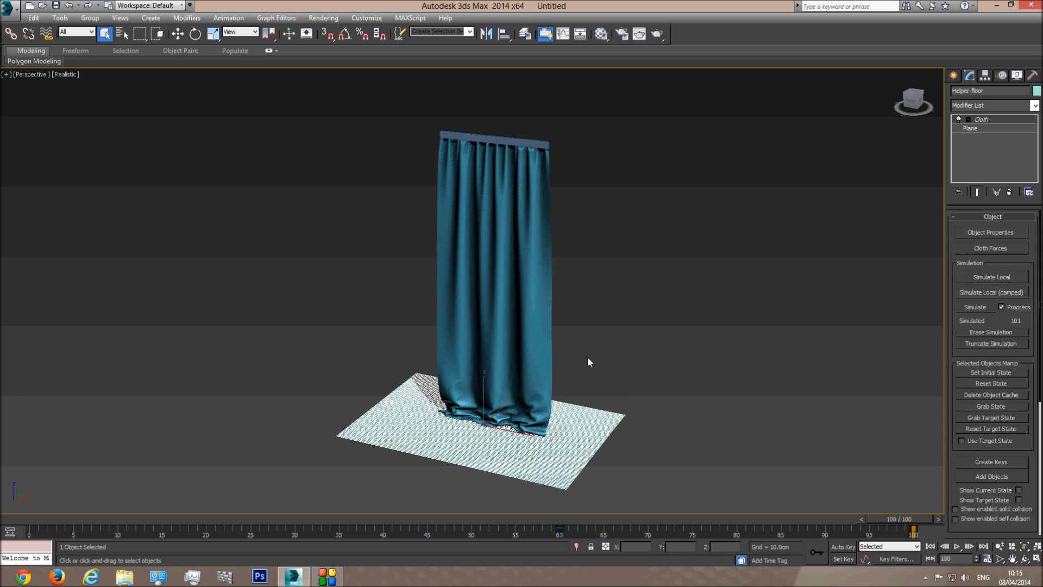
pyautogui.click(486, 232)
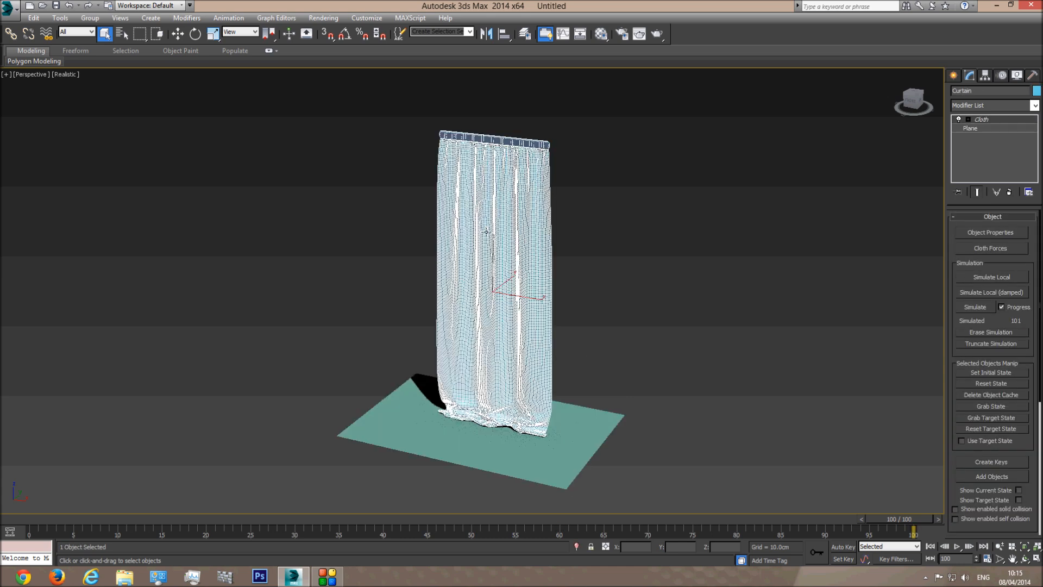
pyautogui.click(988, 557)
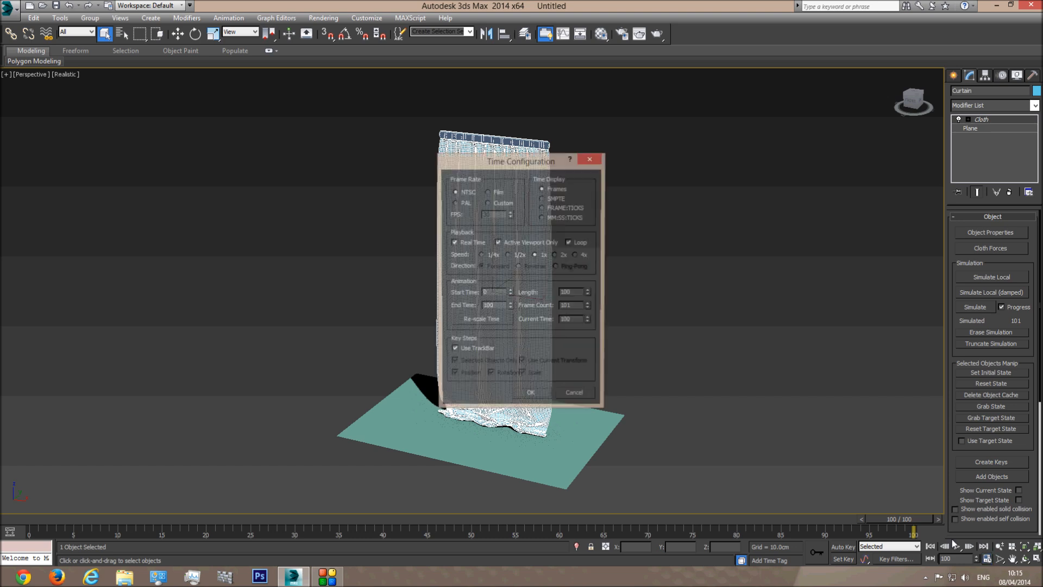
pyautogui.doubleClick(497, 307)
pyautogui.write('1')
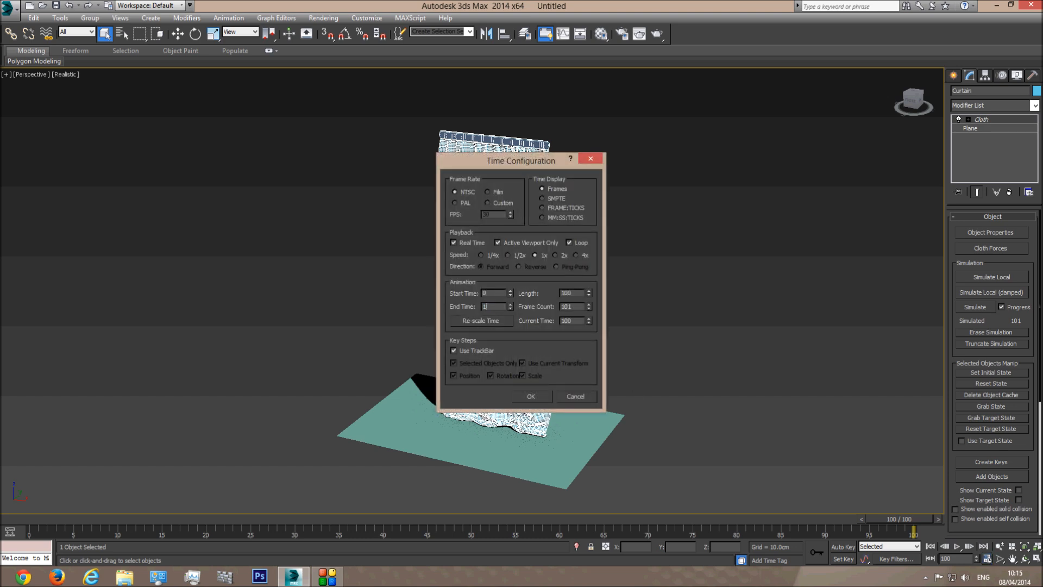
pyautogui.write('20')
pyautogui.click(524, 399)
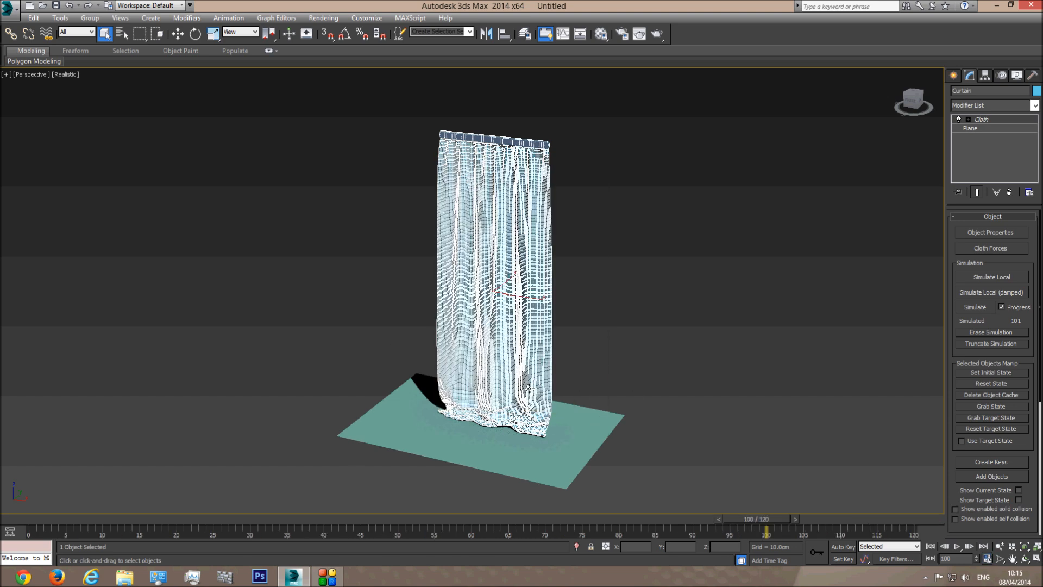
pyautogui.click(976, 308)
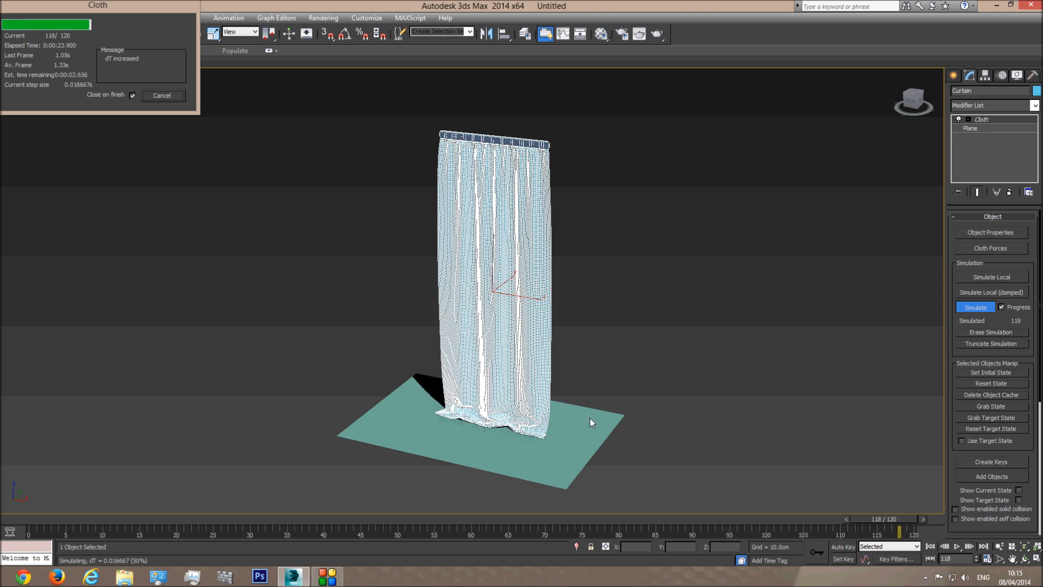
# - Hide the floor plane and the gathering box at the curtain's top
pyautogui.click(607, 346)
pyautogui.scroll(3, 613, 331)
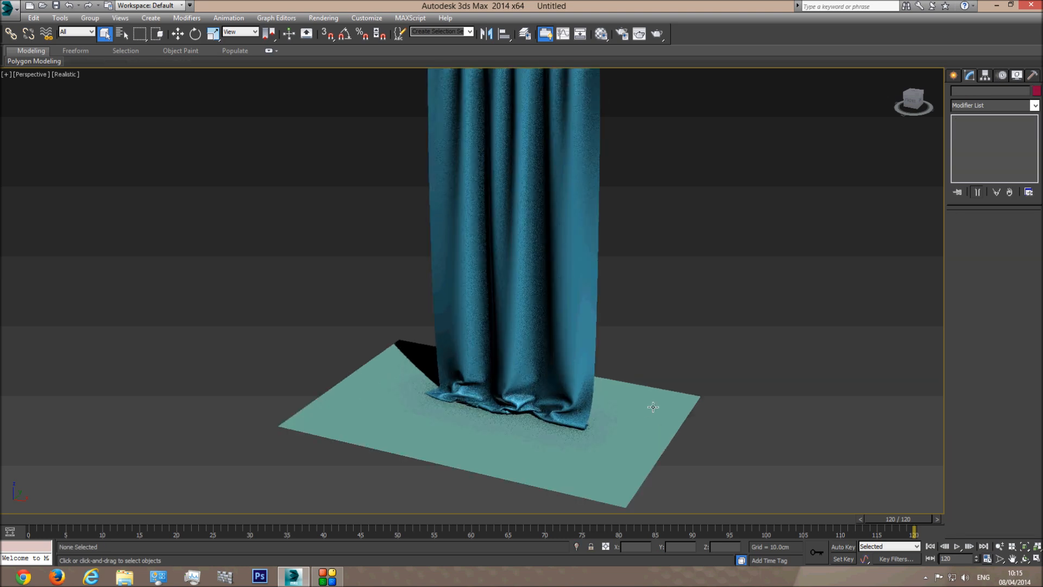
pyautogui.click(653, 407)
pyautogui.rightClick(646, 381)
pyautogui.click(680, 377)
pyautogui.scroll(-3, 638, 402)
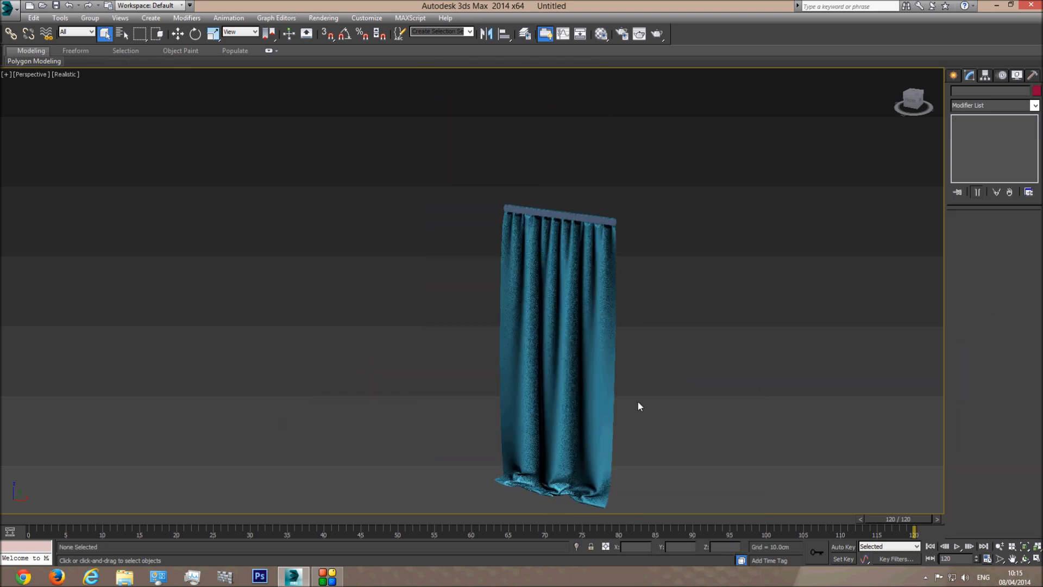
pyautogui.click(597, 218)
pyautogui.rightClick(591, 211)
pyautogui.click(614, 192)
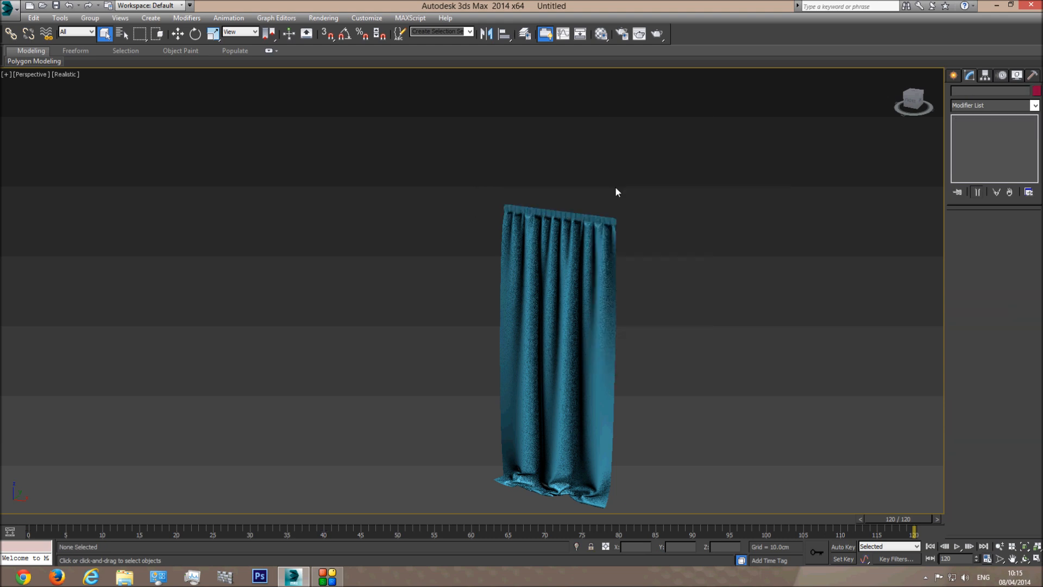
# - Examine the curtain's gathered top and hem in perspective, and switch the viewport display to Shaded
pyautogui.moveTo(564, 266); pyautogui.dragTo(570, 275, button='middle')
pyautogui.scroll(2, 576, 280)
pyautogui.scroll(3, 459, 205)
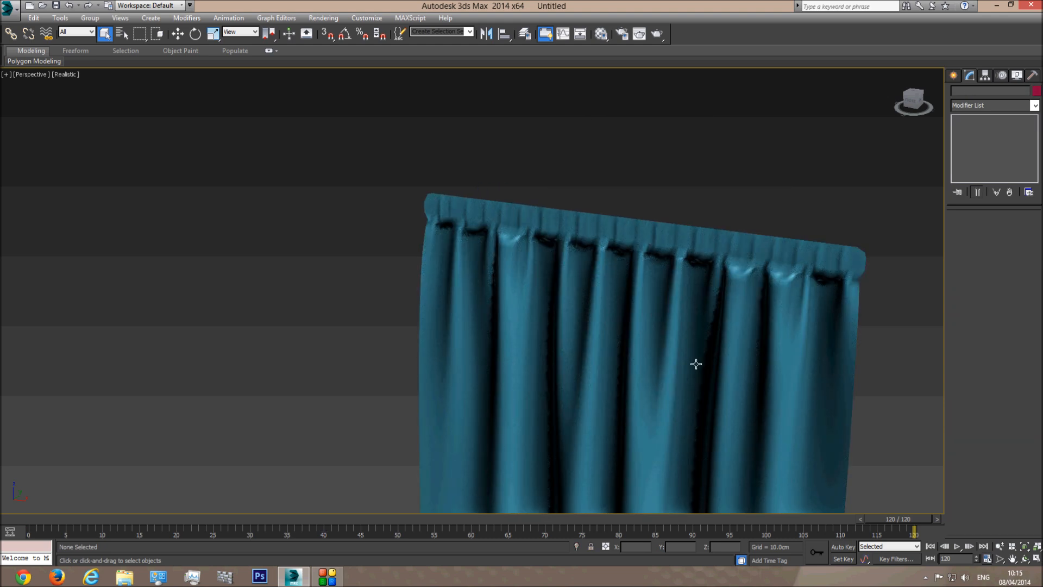
pyautogui.scroll(-5, 640, 258)
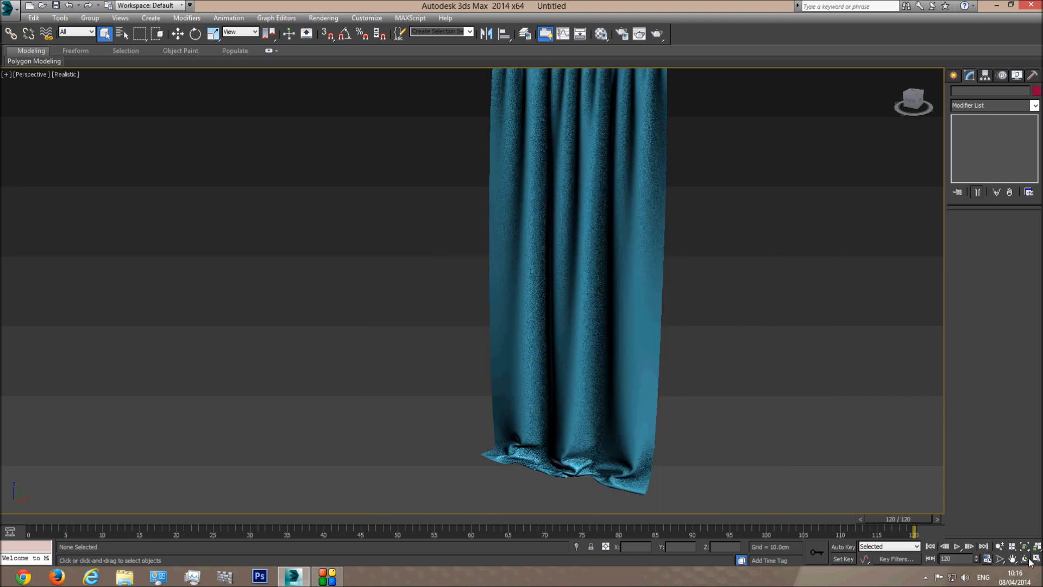
pyautogui.click(1025, 559)
pyautogui.moveTo(489, 358); pyautogui.dragTo(444, 347)
pyautogui.click(67, 76)
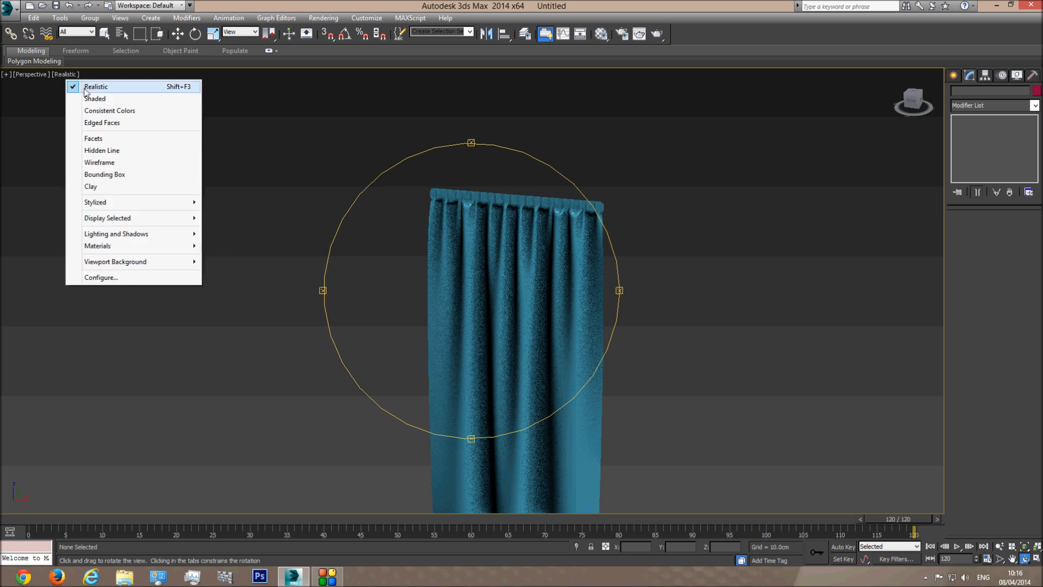
pyautogui.click(84, 99)
pyautogui.moveTo(552, 298); pyautogui.dragTo(470, 225)
pyautogui.press('Escape')
# - Convert the Curtain to an Editable Poly in the front view and check its folds, including in wireframe
pyautogui.click(389, 211)
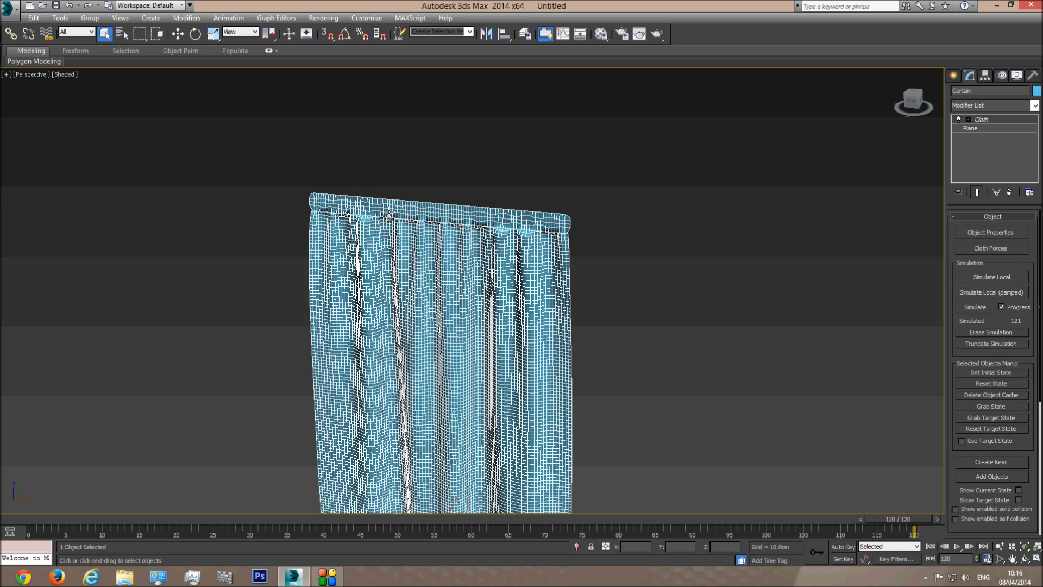
pyautogui.press('f')
pyautogui.rightClick(579, 374)
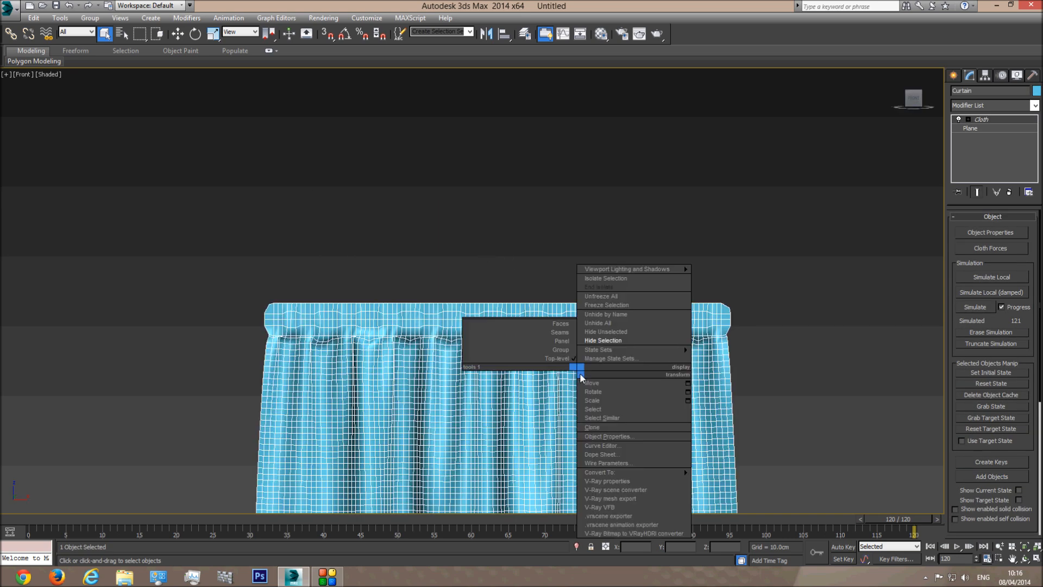
pyautogui.moveTo(617, 474)
pyautogui.click(759, 481)
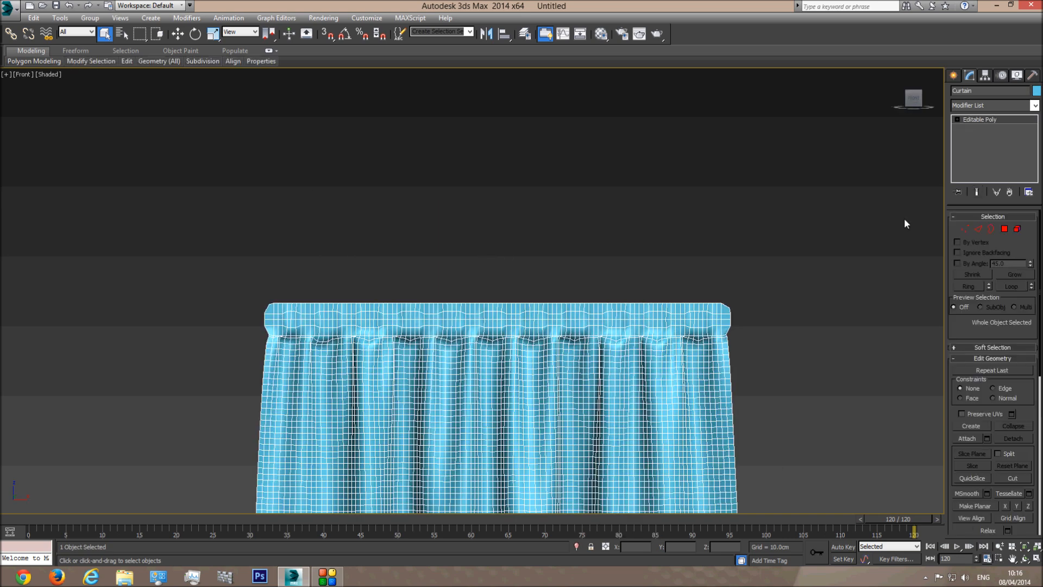
pyautogui.rightClick(712, 215)
pyautogui.click(717, 161)
pyautogui.click(698, 307)
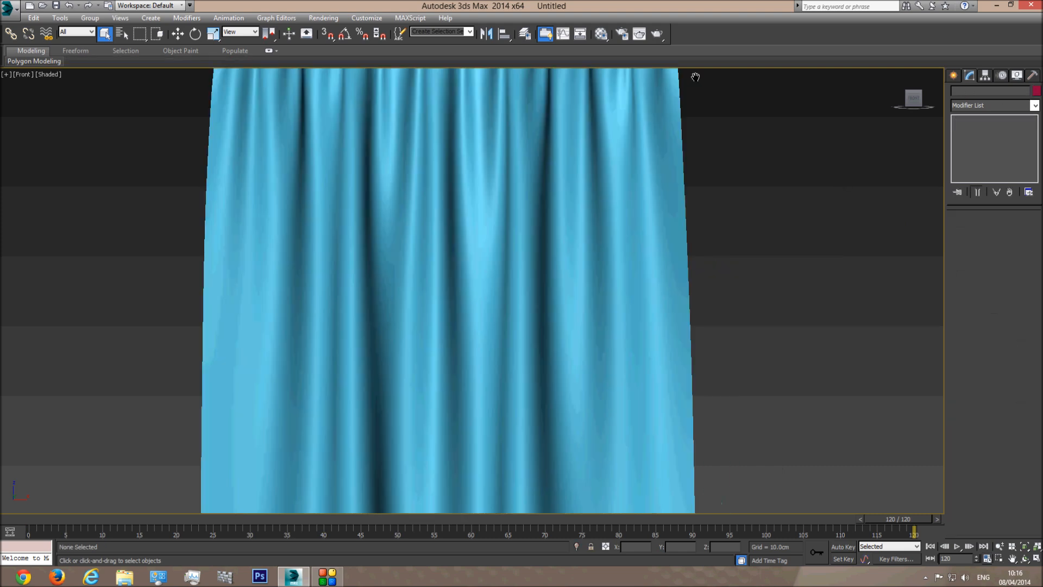
pyautogui.scroll(-10, 701, 386)
pyautogui.moveTo(701, 386)
pyautogui.mouseDown(button='middle')
pyautogui.moveTo(675, 328)
pyautogui.moveTo(640, 388)
pyautogui.mouseUp(button='middle')
pyautogui.press('F3')
pyautogui.press('F3')
# - Select the polygons of the gathered band above the curtain's pleats and delete them
pyautogui.click(614, 330)
pyautogui.scroll(6, 624, 303)
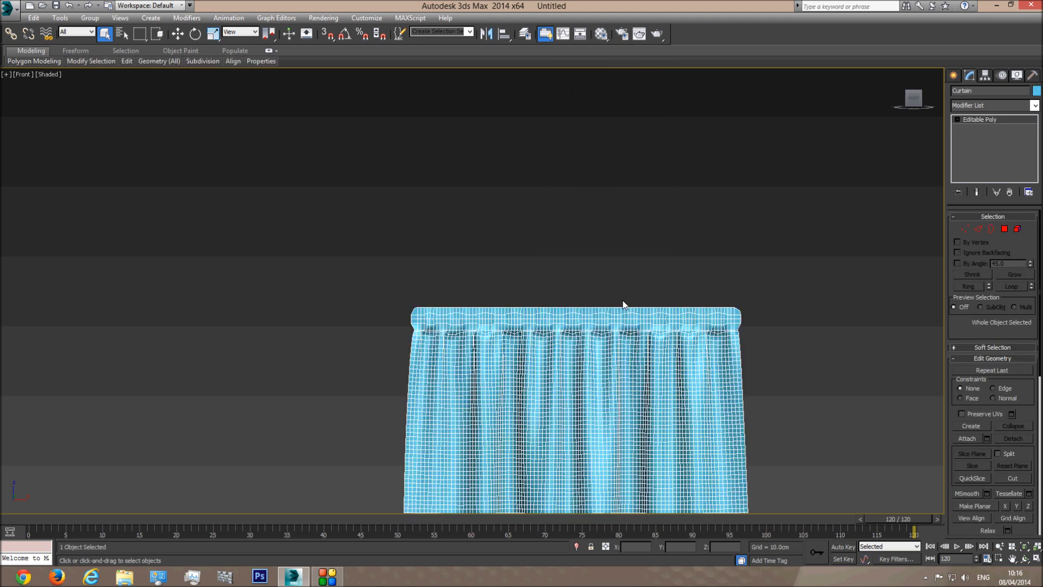
pyautogui.click(1005, 230)
pyautogui.moveTo(848, 233); pyautogui.dragTo(585, 311)
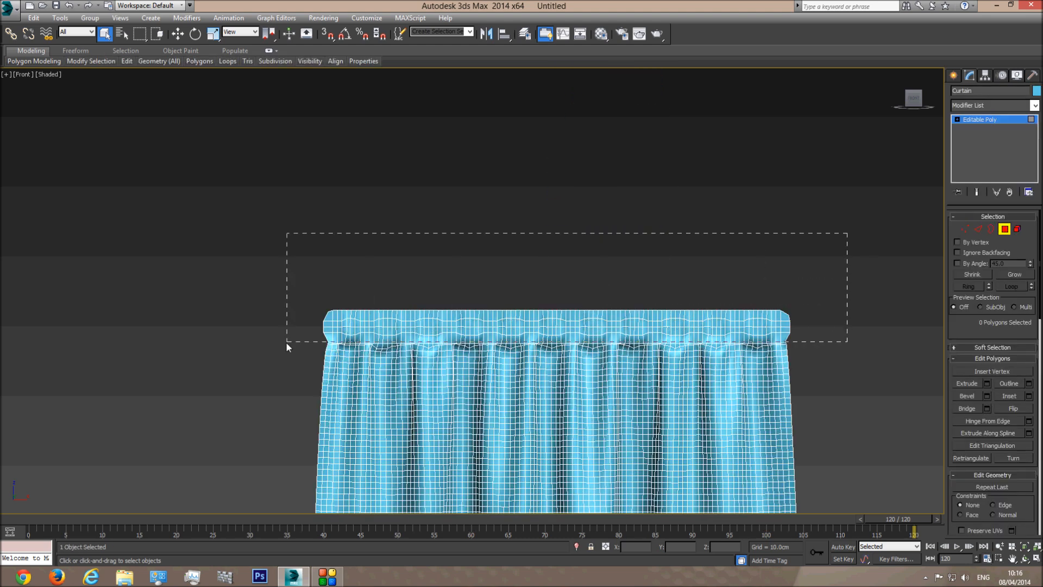
pyautogui.moveTo(279, 341); pyautogui.dragTo(279, 341)
pyautogui.press('Delete')
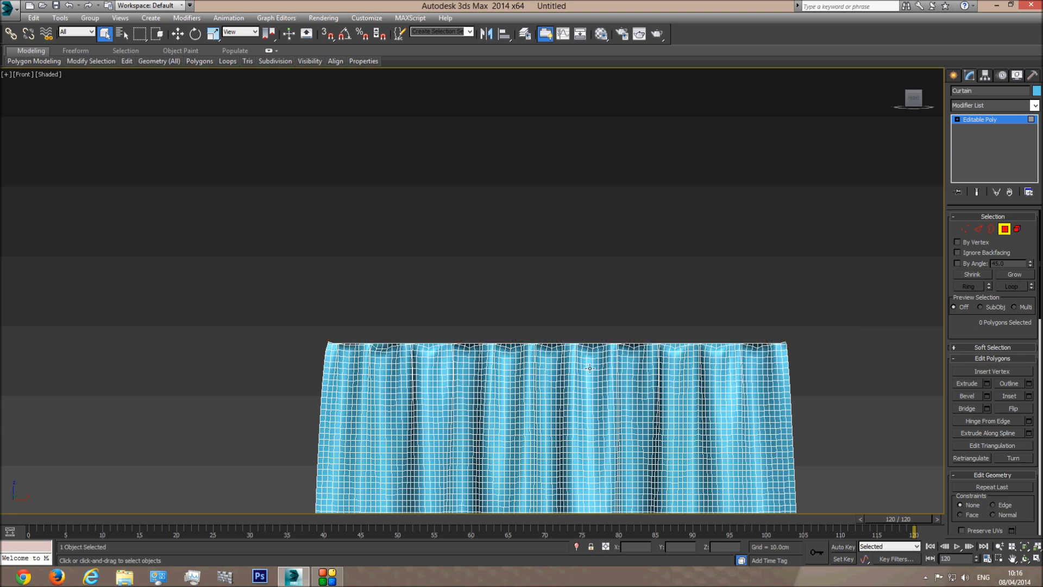
# - Select the full edge loop along the curtain's trimmed top border
pyautogui.click(978, 229)
pyautogui.scroll(5, 676, 249)
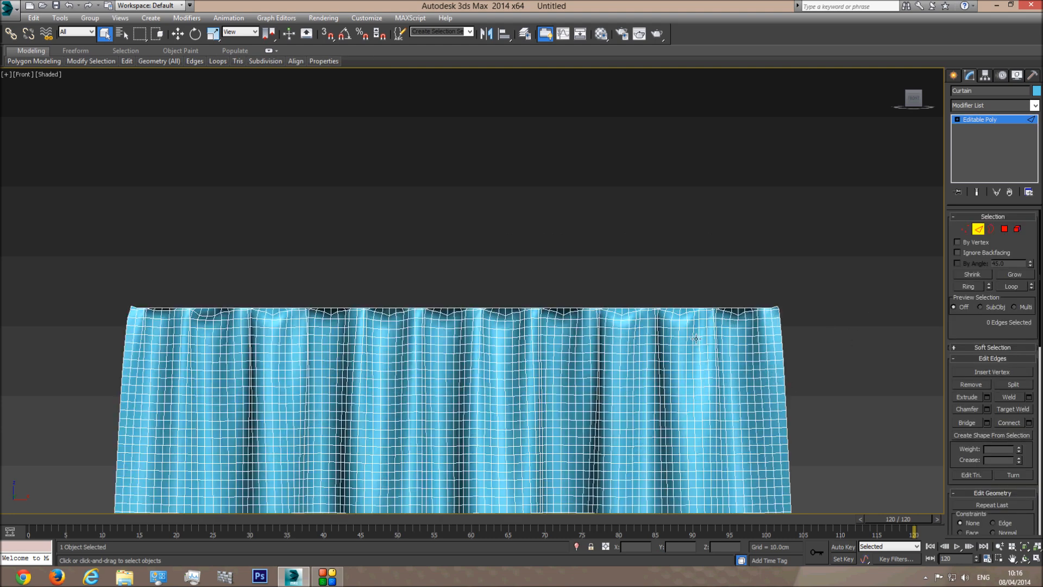
pyautogui.click(676, 252)
pyautogui.click(1011, 286)
pyautogui.scroll(-4, 622, 278)
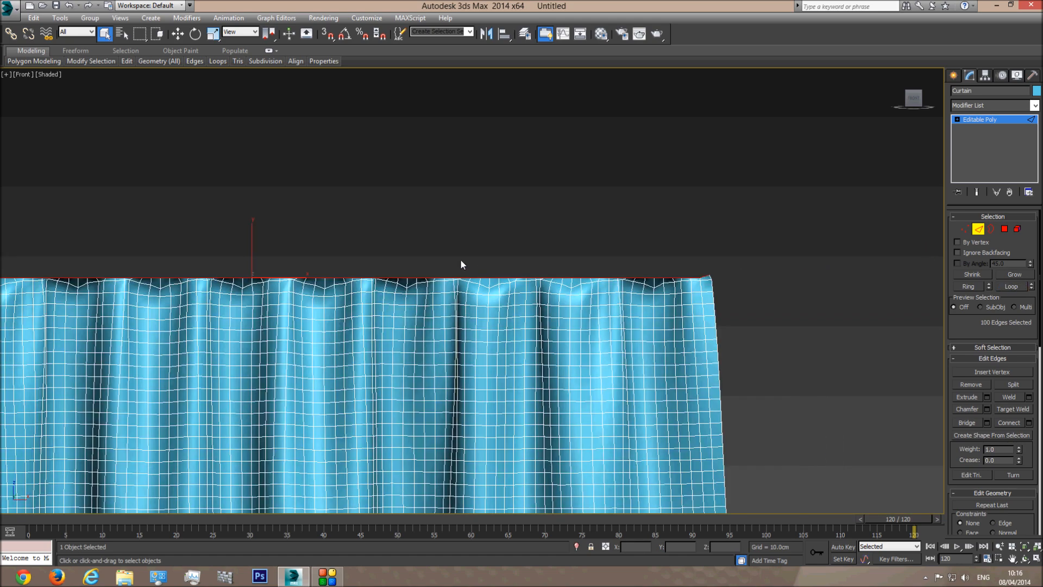
# - In perspective, grow the top edge selection, convert it to the top row of polygons and shade the selected faces
pyautogui.press('p')
pyautogui.click(1026, 546)
pyautogui.click(1025, 560)
pyautogui.moveTo(528, 321); pyautogui.dragTo(491, 321)
pyautogui.click(1014, 275)
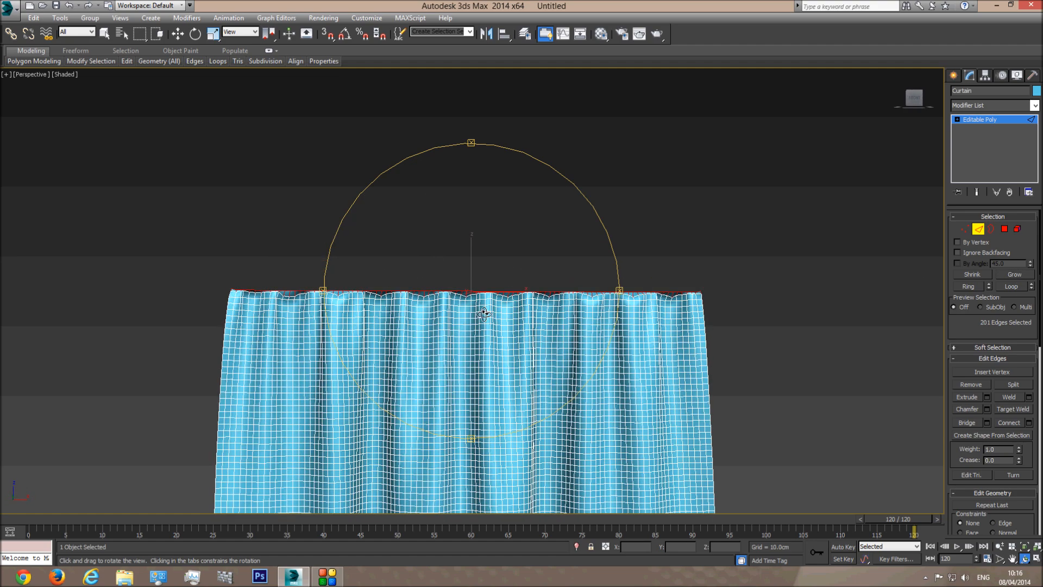
pyautogui.click(1005, 230)
pyautogui.press('F2')
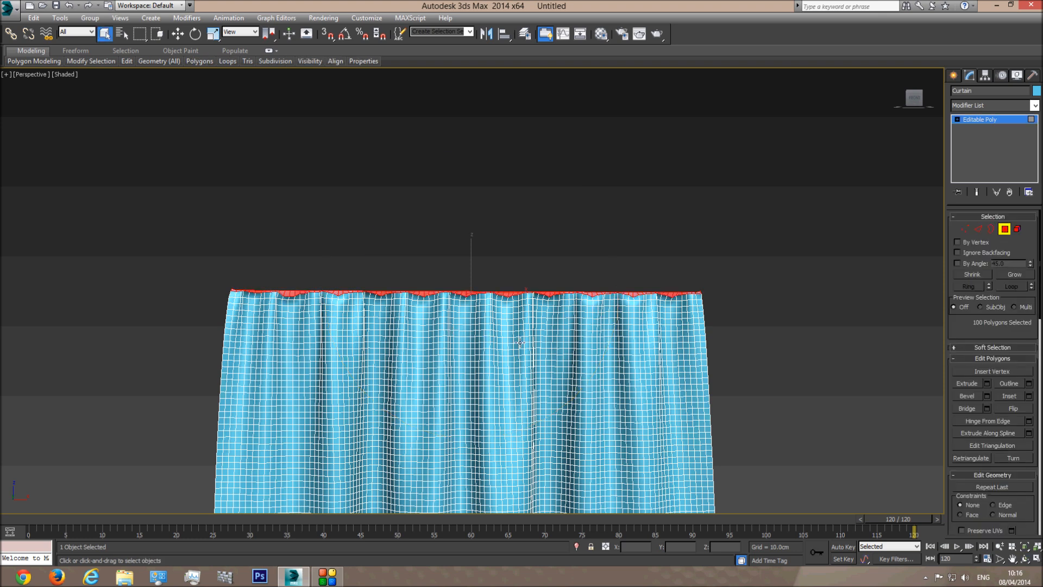
# - Leave polygon editing, deselect the curtain and examine its full drape in perspective
pyautogui.click(1005, 229)
pyautogui.click(807, 315)
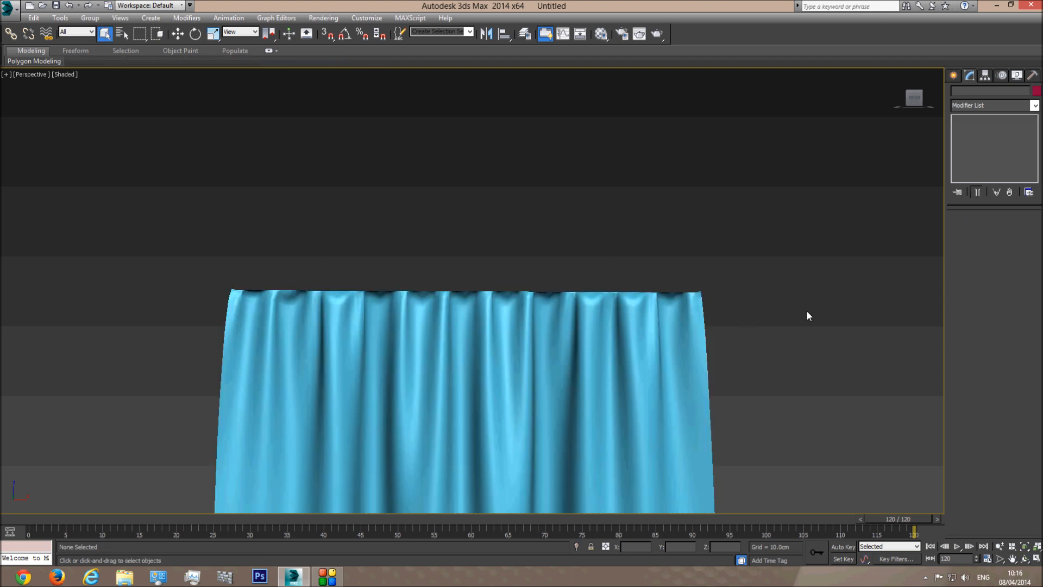
pyautogui.click(1025, 558)
pyautogui.moveTo(375, 326); pyautogui.dragTo(498, 285)
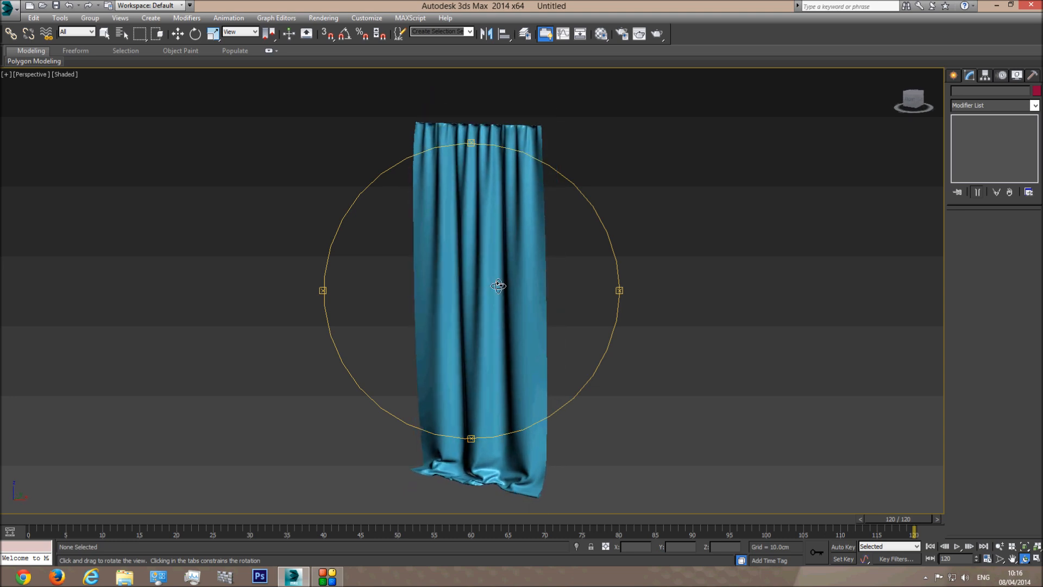
pyautogui.press('Escape')
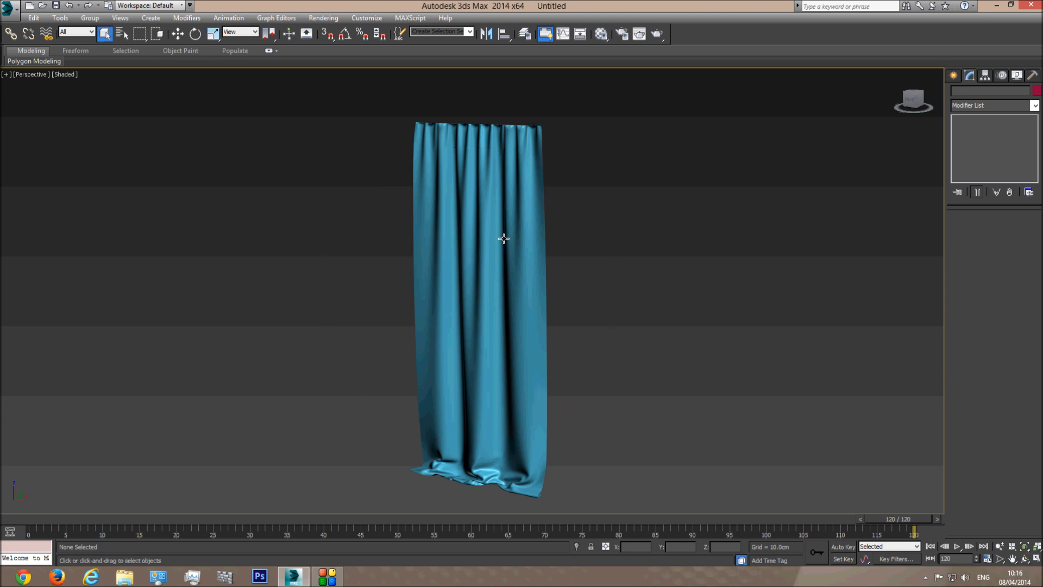
pyautogui.click(497, 229)
pyautogui.click(320, 263)
# - Save the scene to the Desktop as Curtain in 3ds Max format
pyautogui.click(8, 8)
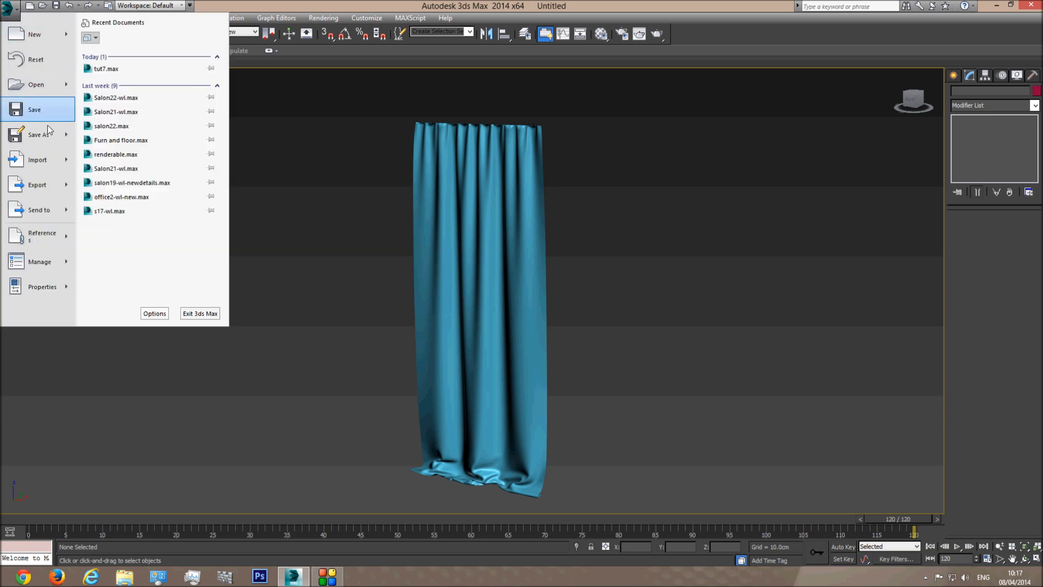
pyautogui.click(48, 140)
pyautogui.click(107, 44)
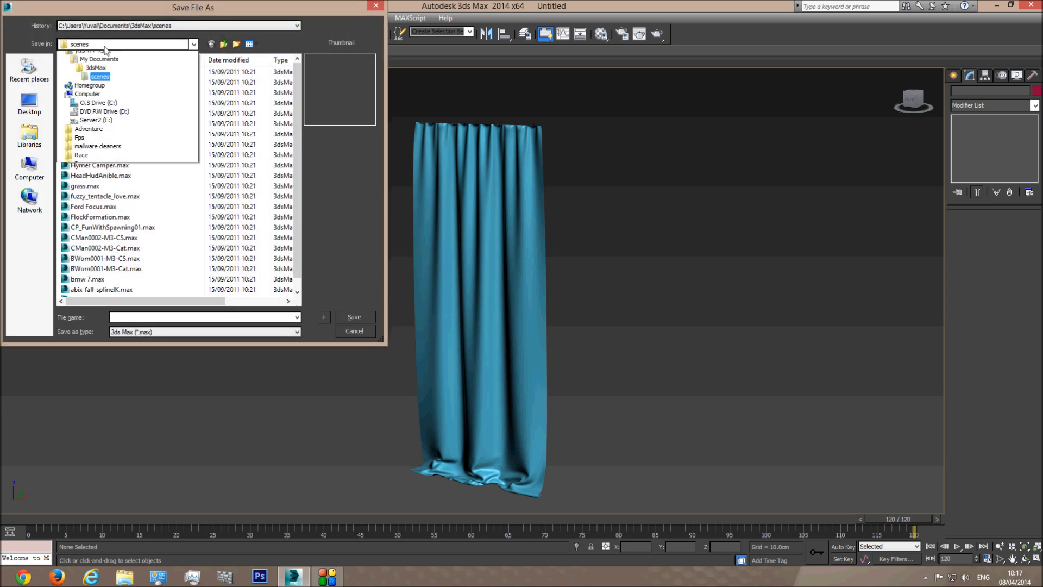
pyautogui.click(80, 65)
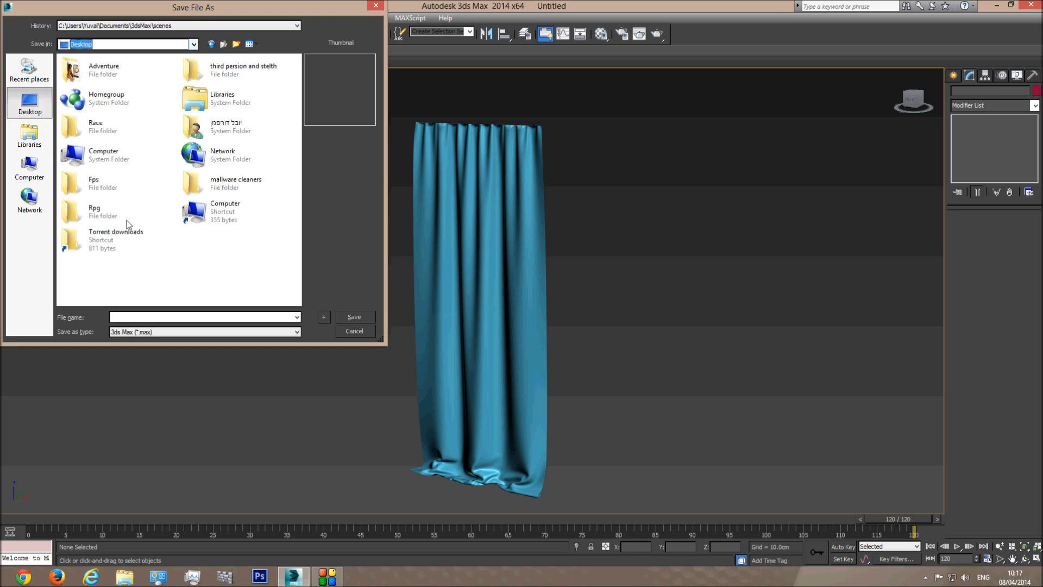
pyautogui.click(165, 316)
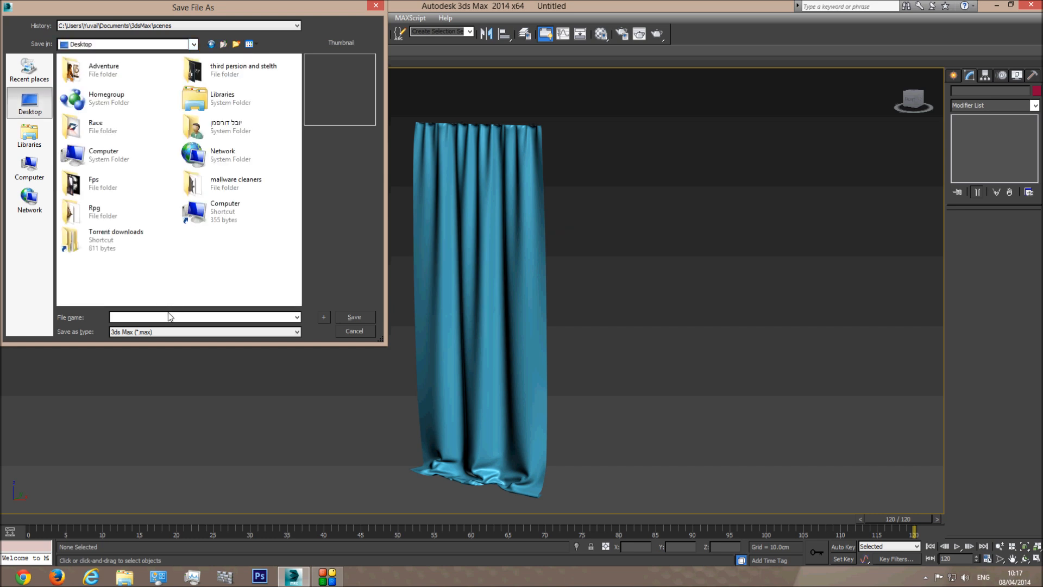
pyautogui.write('Cur')
pyautogui.press('Return')
# - Open the recent interior scene tut7.max
pyautogui.click(29, 5)
pyautogui.click(555, 317)
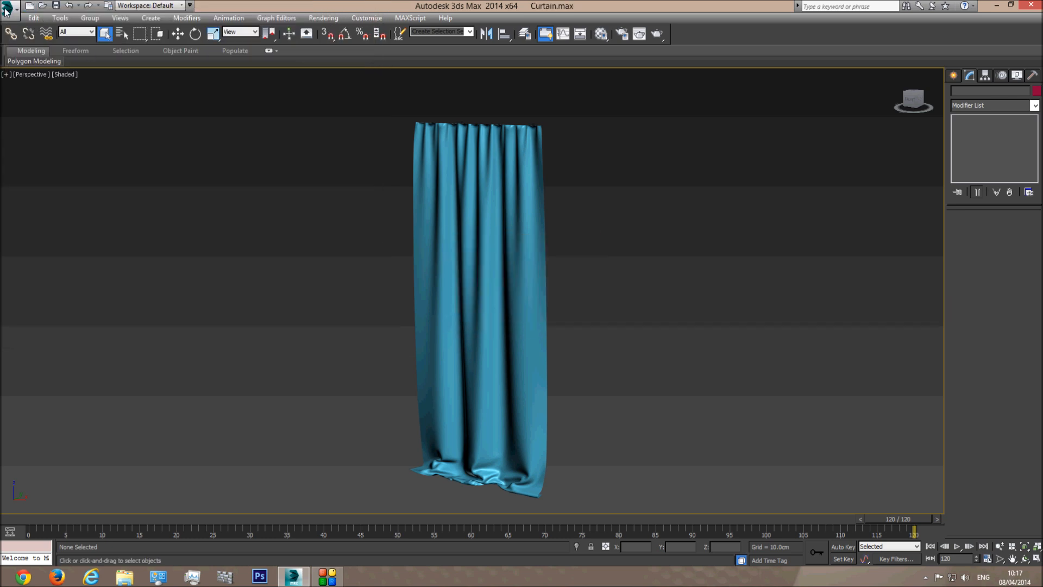
pyautogui.click(12, 9)
pyautogui.click(106, 83)
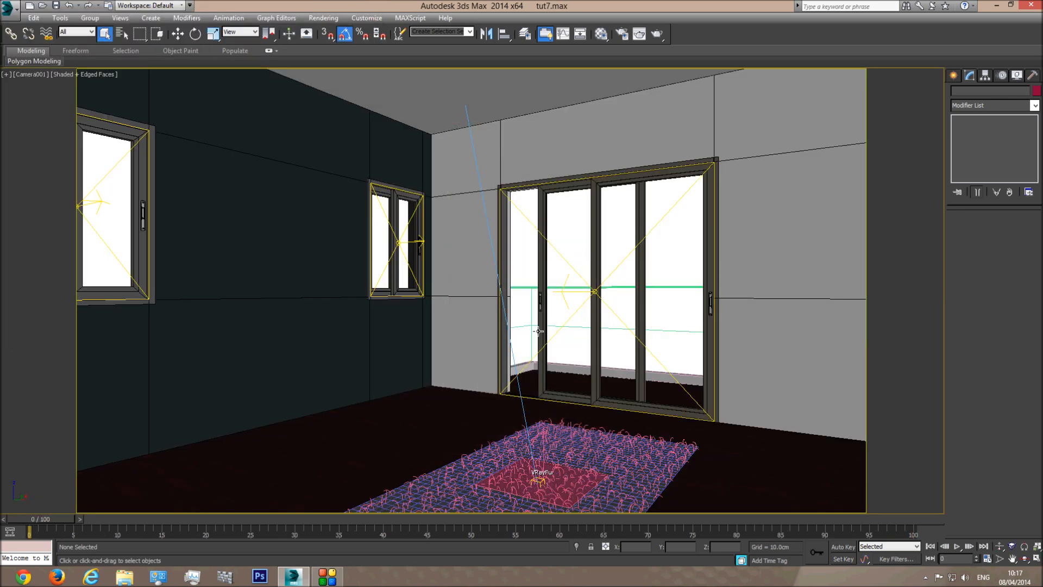
# - Merge the Curtain object from the Desktop file Curtain.max into the room scene
pyautogui.click(10, 8)
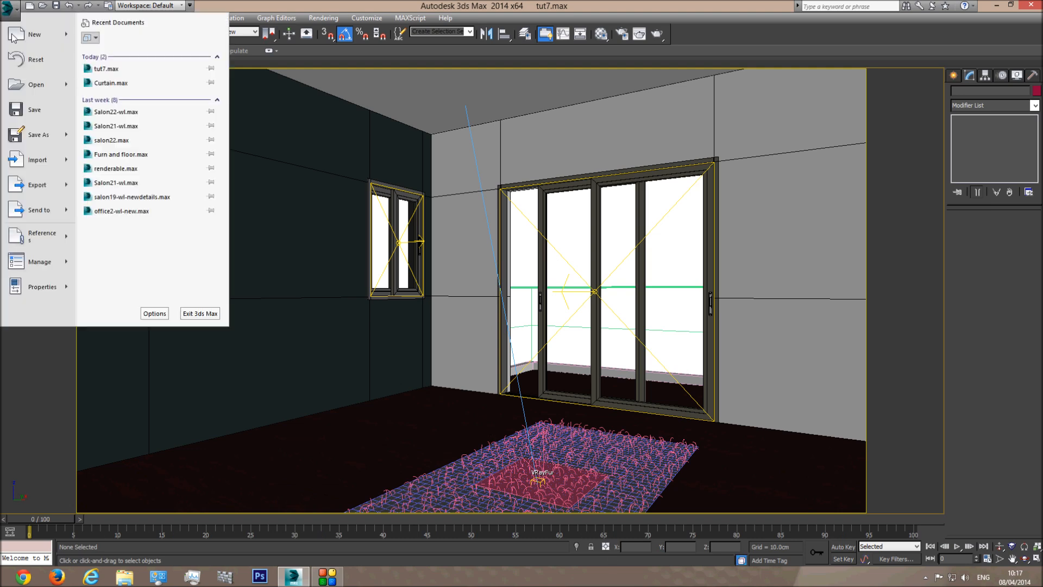
pyautogui.moveTo(41, 162)
pyautogui.click(125, 84)
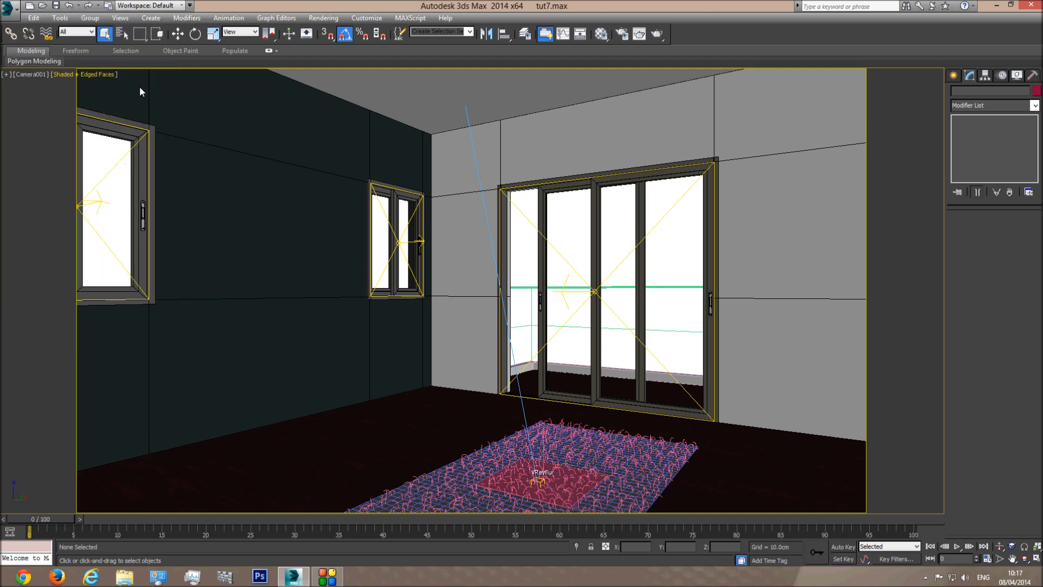
pyautogui.click(105, 45)
pyautogui.click(79, 55)
pyautogui.doubleClick(215, 68)
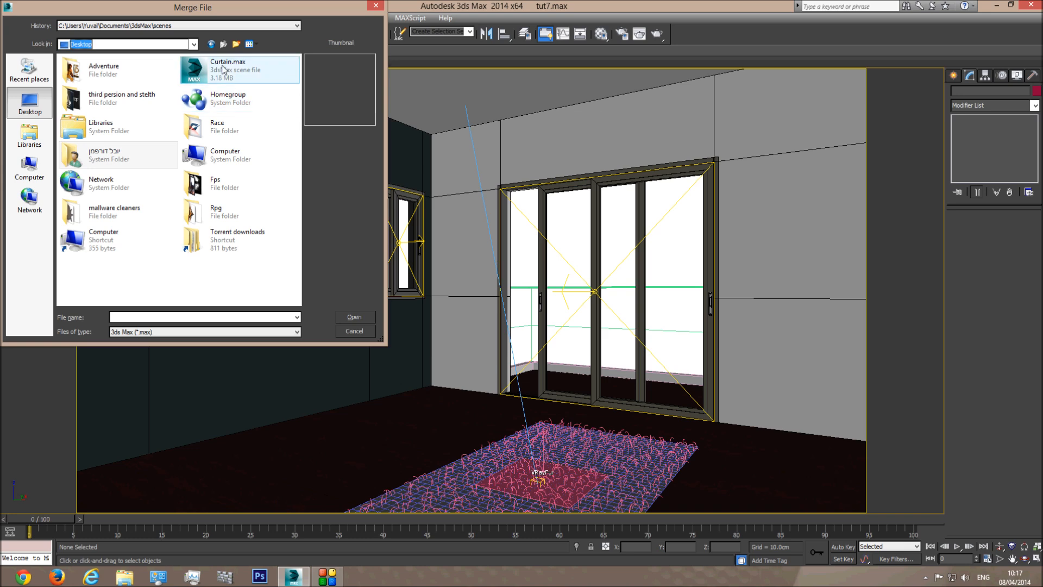
pyautogui.click(438, 204)
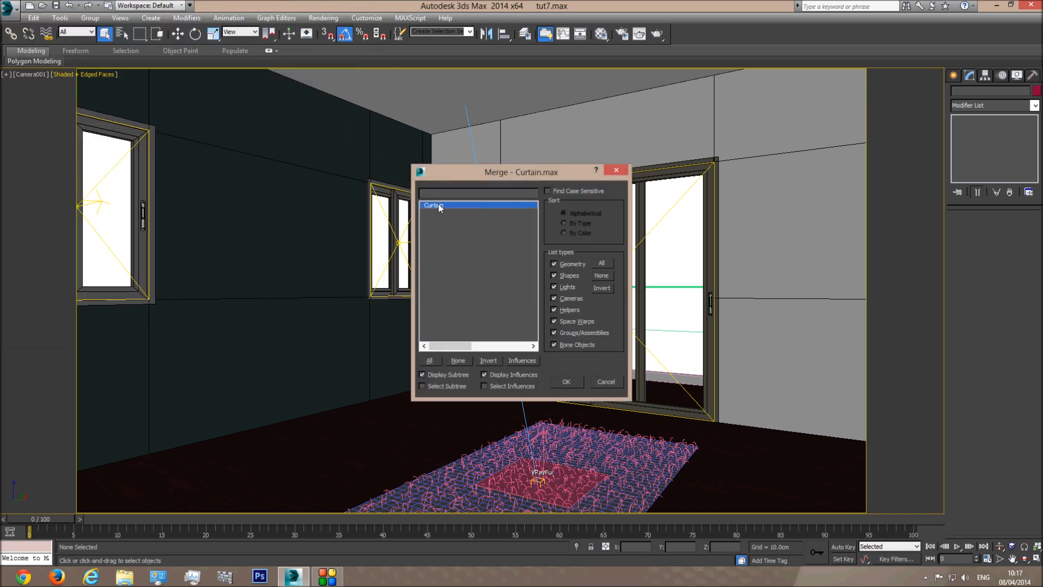
pyautogui.click(571, 382)
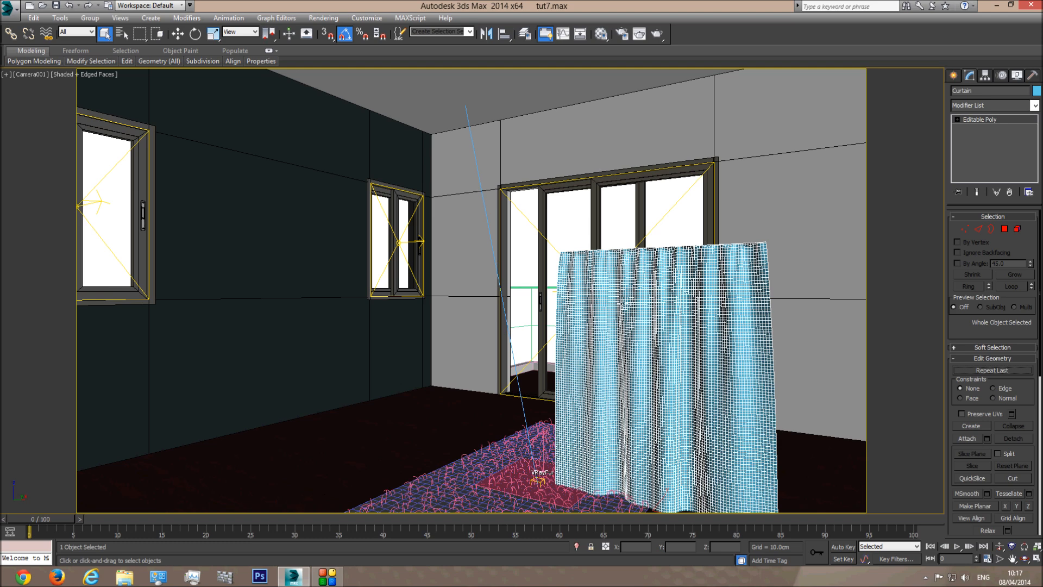
# - In the top view, move the merged curtain to the wall in front of the sliding door's left end
pyautogui.press('t')
pyautogui.moveTo(570, 297); pyautogui.dragTo(536, 351, button='middle')
pyautogui.scroll(-4, 536, 352)
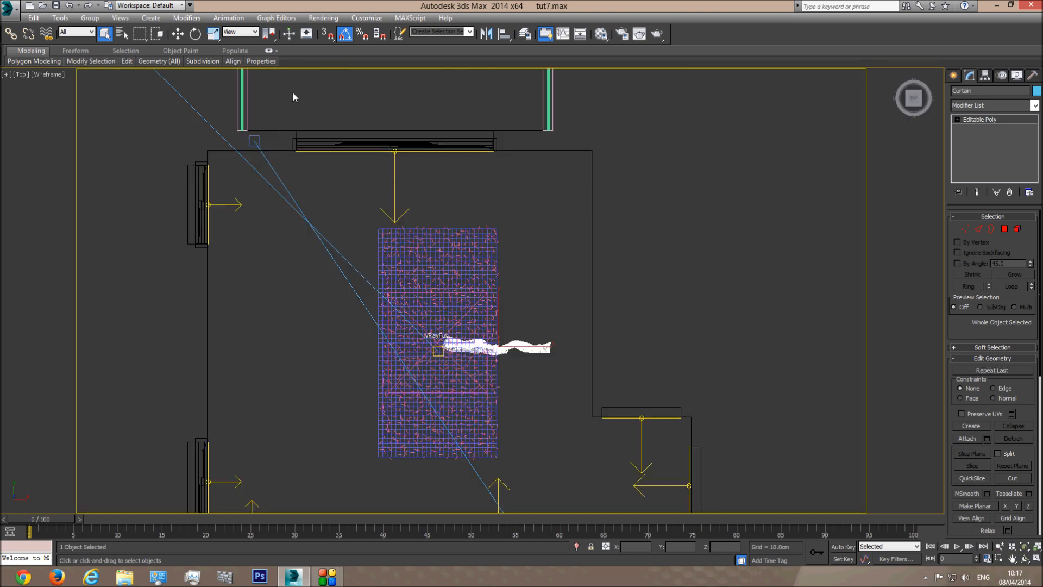
pyautogui.click(177, 34)
pyautogui.moveTo(512, 341); pyautogui.dragTo(322, 148)
# - In the front view, raise the curtain vertically so its hem rests on the floor line
pyautogui.press('f')
pyautogui.moveTo(296, 263); pyautogui.dragTo(442, 340, button='middle')
pyautogui.moveTo(441, 340); pyautogui.dragTo(429, 213)
pyautogui.scroll(10, 411, 433)
pyautogui.moveTo(360, 400); pyautogui.dragTo(355, 432)
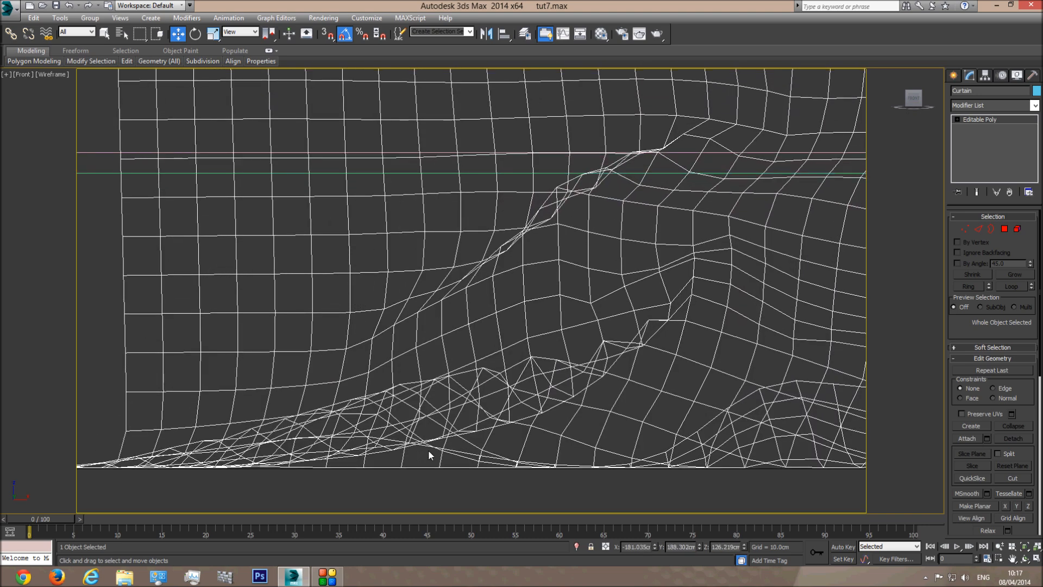
# - Deselect the curtain and examine its placement beside the door in the camera view, shaded without edges
pyautogui.press('c')
pyautogui.press('F3')
pyautogui.press('F3')
pyautogui.click(614, 220)
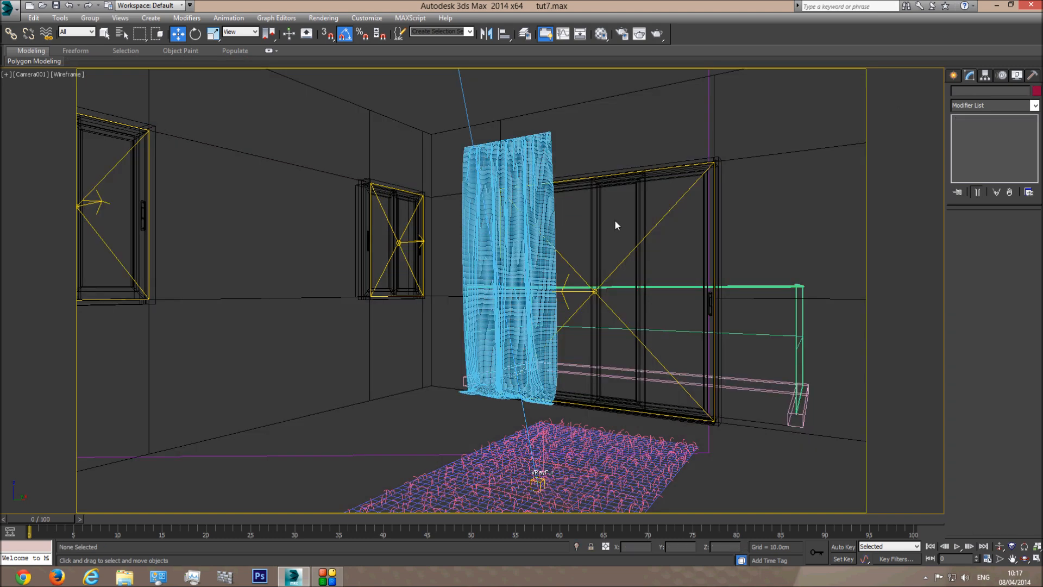
pyautogui.press('F3')
pyautogui.press('F4')
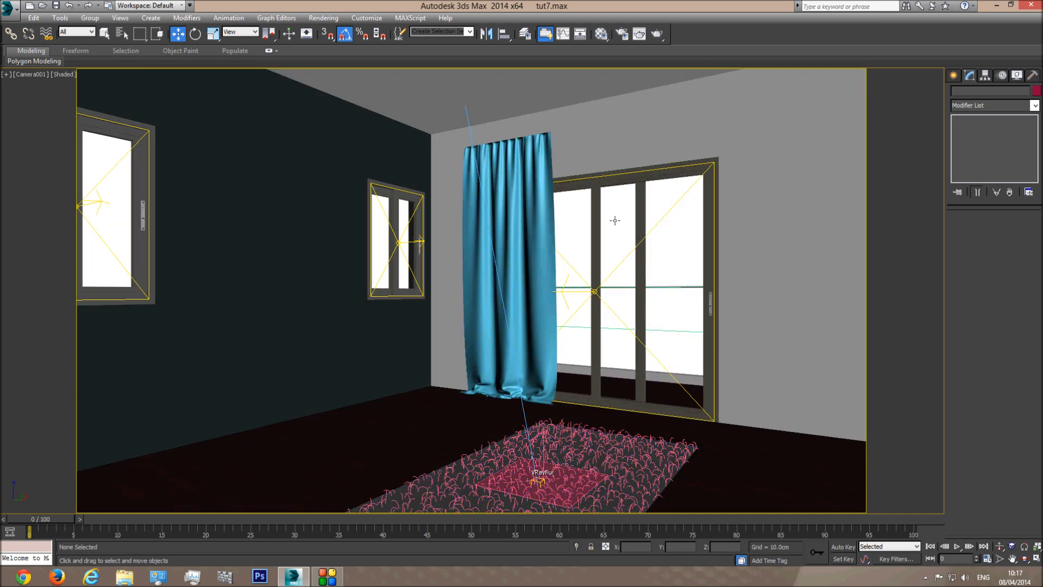
pyautogui.press('p')
pyautogui.click(1025, 548)
pyautogui.click(1025, 559)
pyautogui.moveTo(562, 331); pyautogui.dragTo(538, 356)
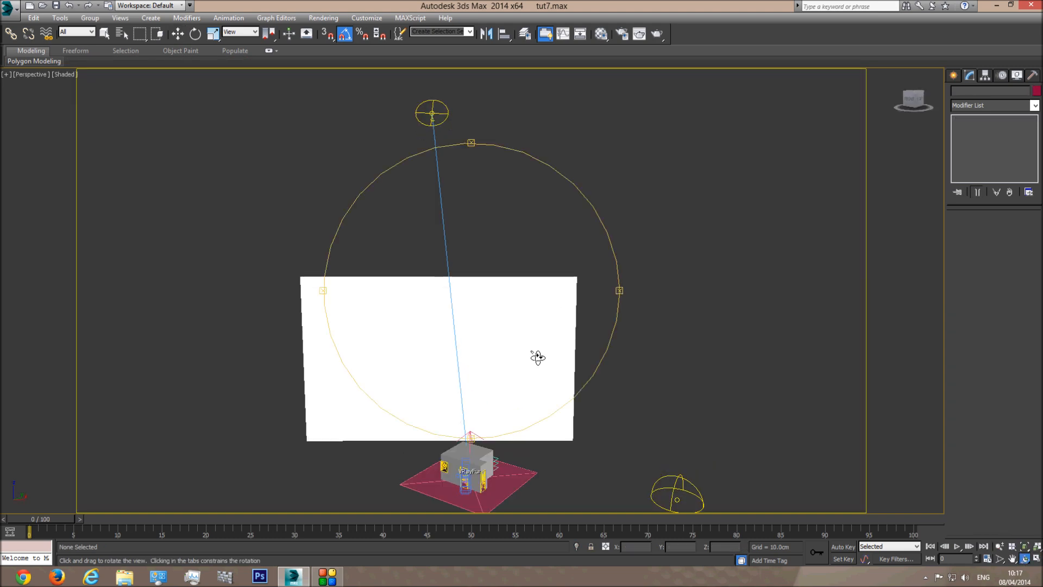
pyautogui.press('c')
pyautogui.press('w')
# - Orbit around the curtain in perspective and examine its hem up close, deselected and shaded with edged faces
pyautogui.click(510, 349)
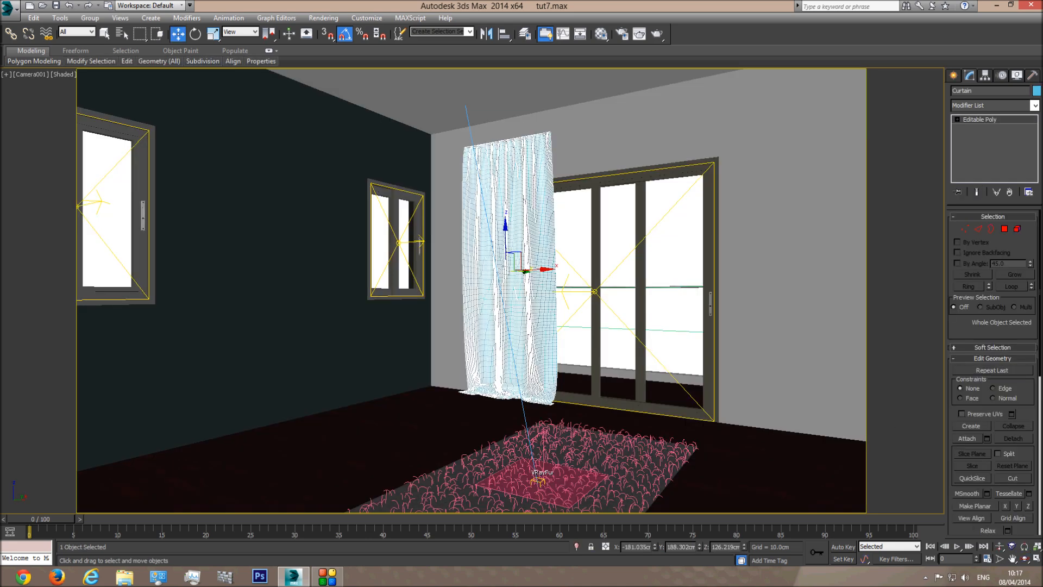
pyautogui.press('p')
pyautogui.click(1024, 548)
pyautogui.click(1025, 558)
pyautogui.moveTo(535, 347); pyautogui.dragTo(513, 389)
pyautogui.moveTo(510, 388); pyautogui.dragTo(521, 233, button='middle')
pyautogui.scroll(3, 521, 234)
pyautogui.press('w')
pyautogui.press('F3')
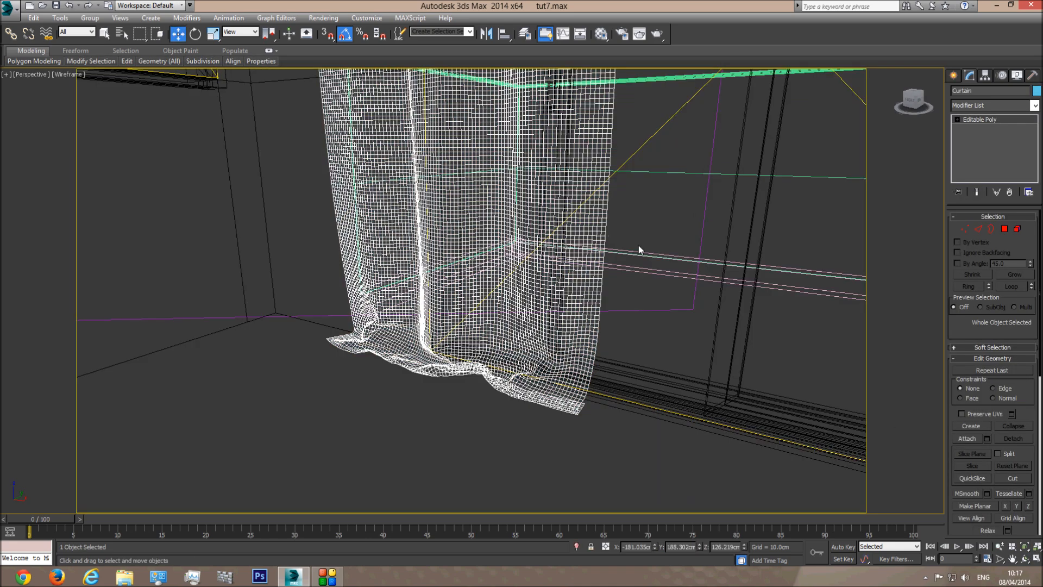
pyautogui.click(683, 213)
pyautogui.press('F3')
pyautogui.scroll(3, 560, 293)
pyautogui.press('F4')
pyautogui.scroll(5, 473, 359)
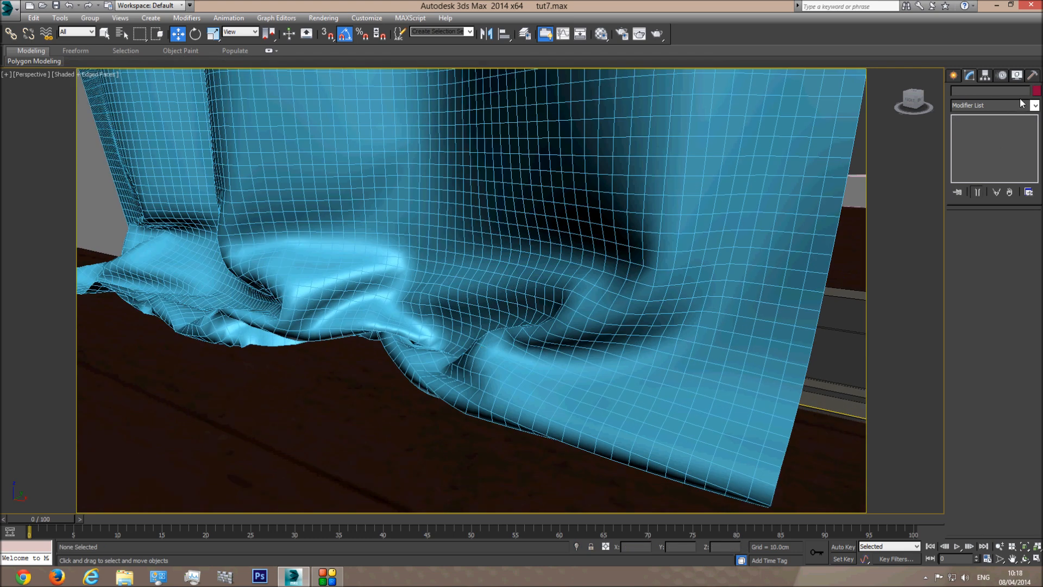
# - Apply a TurboSmooth modifier to the curtain, trying 2 iterations before settling on 1
pyautogui.click(724, 173)
pyautogui.click(1035, 106)
pyautogui.scroll(-10, 994, 326)
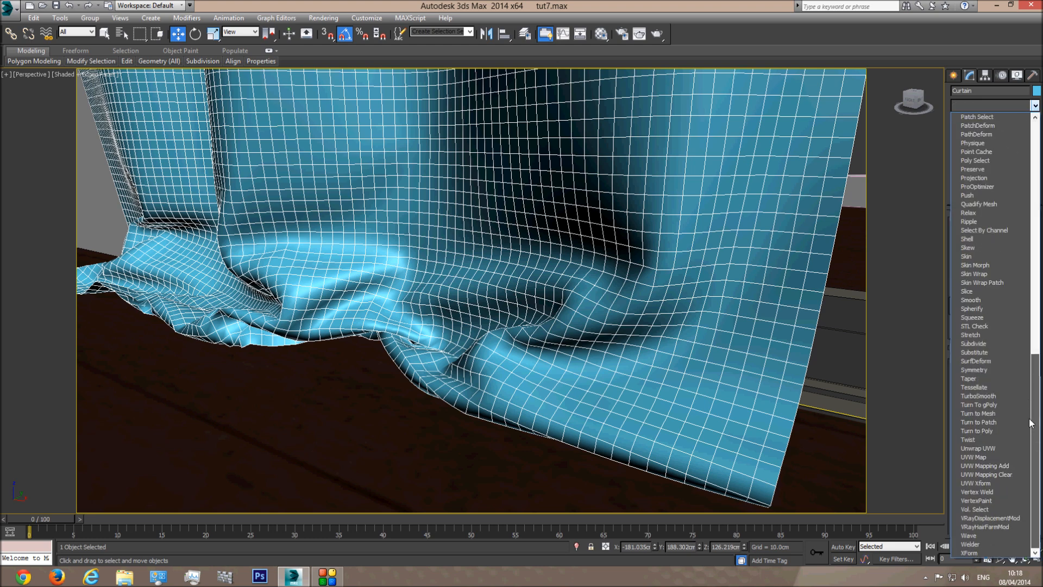
pyautogui.click(990, 396)
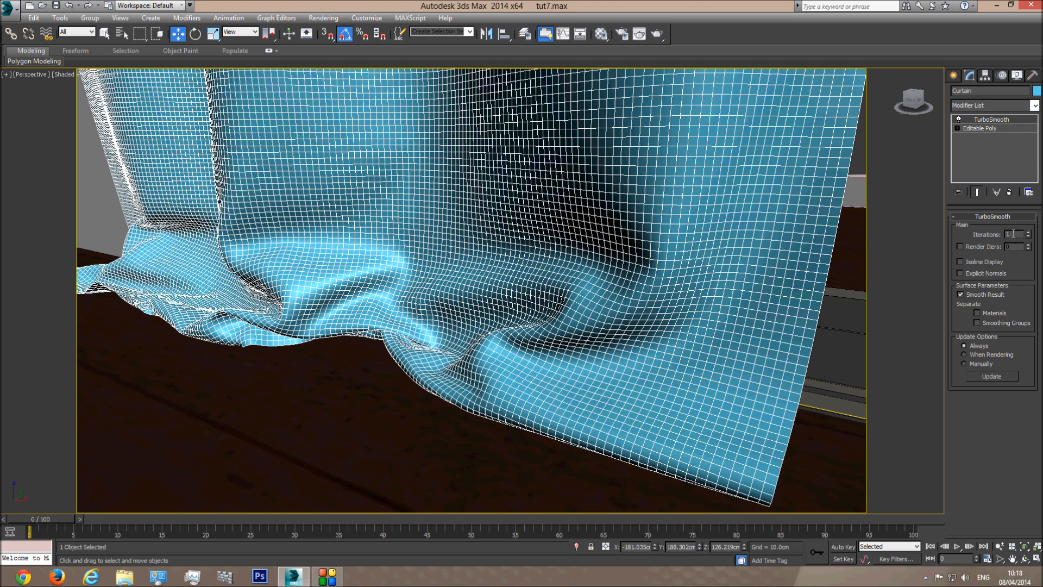
pyautogui.click(1028, 232)
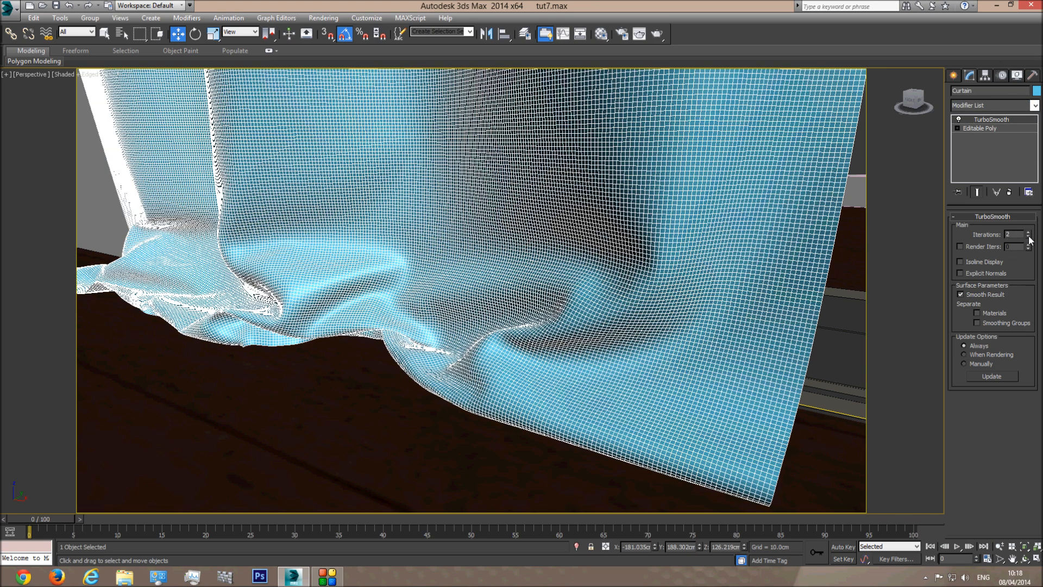
pyautogui.click(1029, 237)
# - Deselect the curtain, hide its edges and examine the smoothed drape in perspective and the camera view
pyautogui.press('F3')
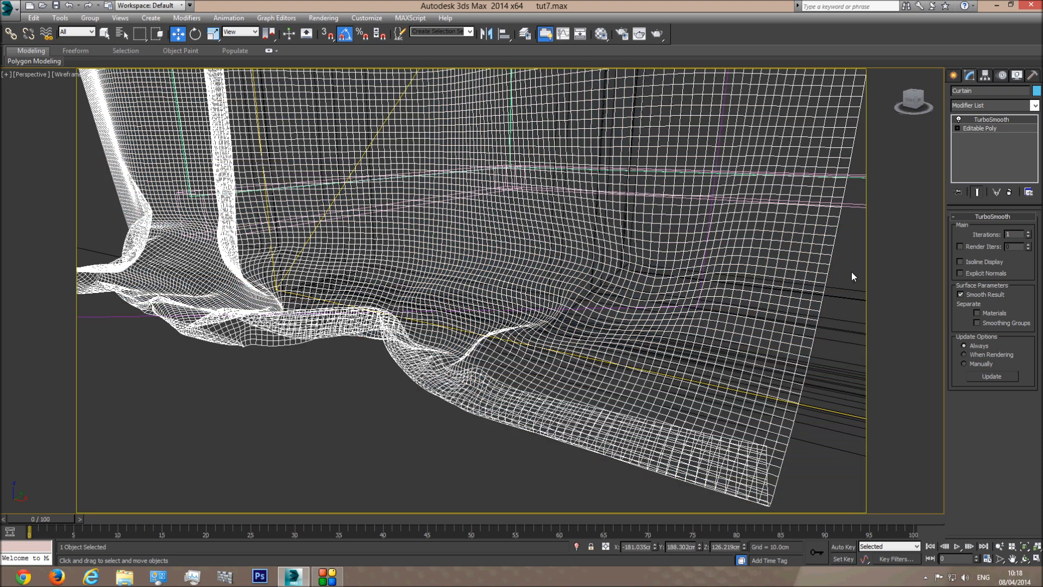
pyautogui.click(853, 272)
pyautogui.press('F3')
pyautogui.press('F4')
pyautogui.keyDown('alt'); pyautogui.moveTo(273, 351); pyautogui.dragTo(478, 214, button='middle'); pyautogui.keyUp('alt')
pyautogui.scroll(-3, 478, 137)
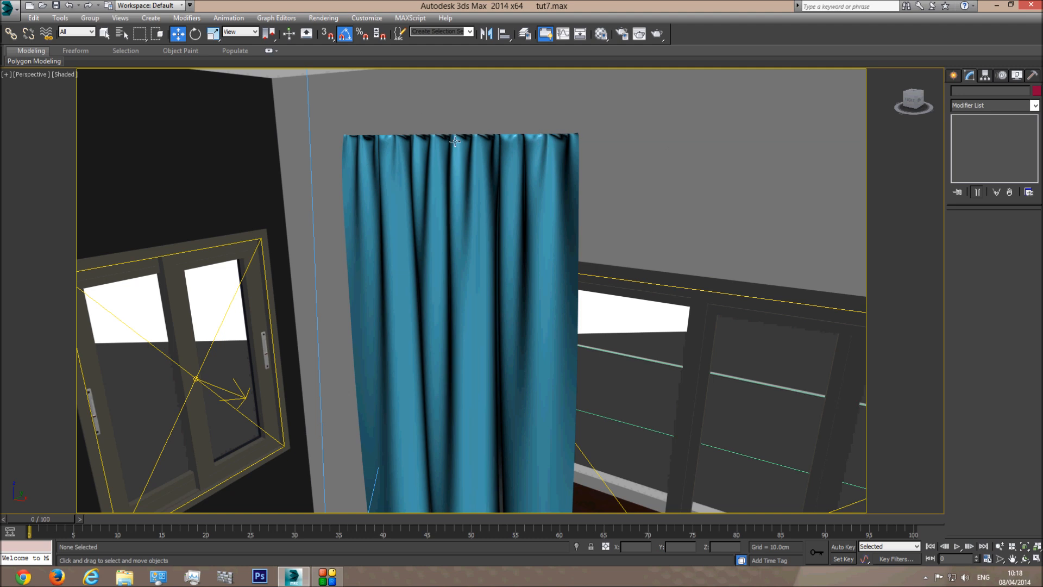
pyautogui.press('c')
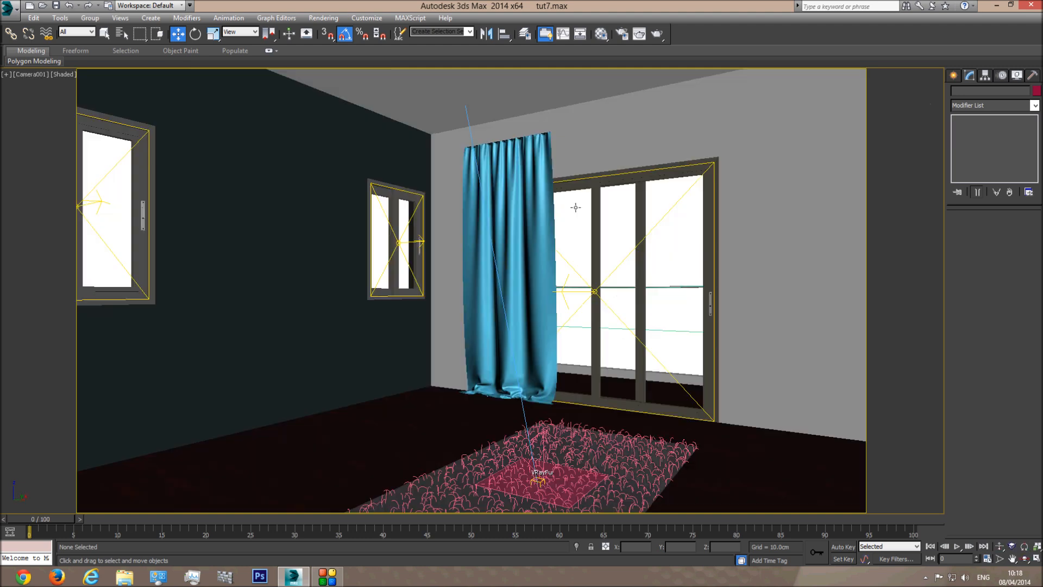
# - Select the curtain and add an FFD 3x3x3 modifier above TurboSmooth
pyautogui.click(523, 207)
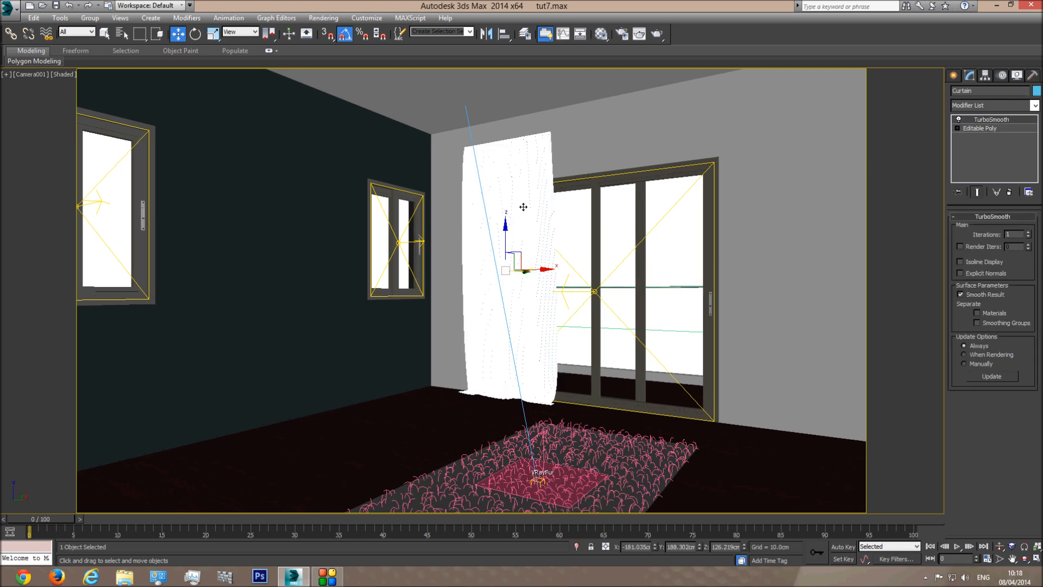
pyautogui.click(523, 207)
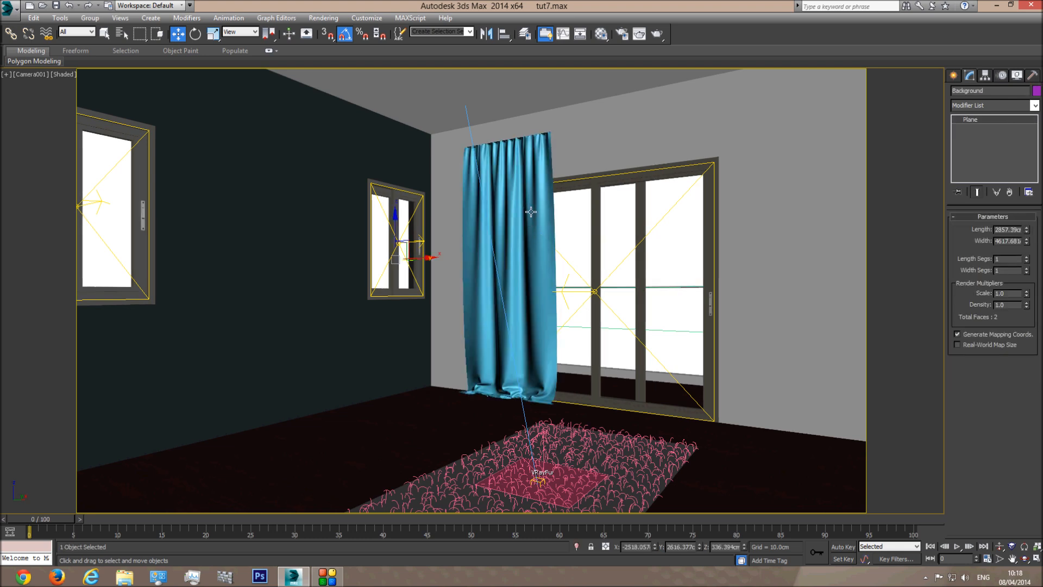
pyautogui.click(514, 186)
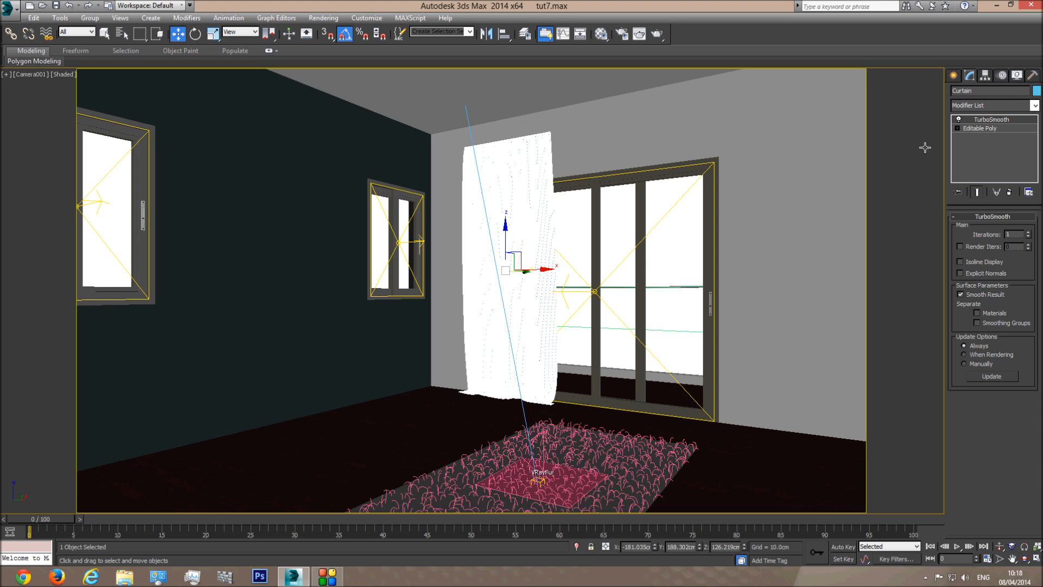
pyautogui.click(1037, 107)
pyautogui.moveTo(1037, 156); pyautogui.dragTo(1040, 232)
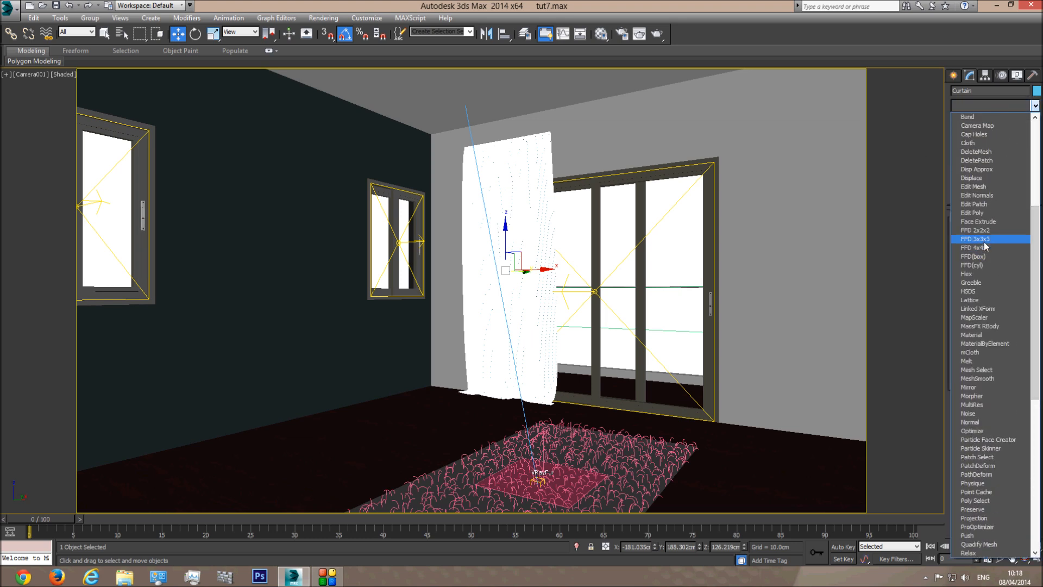
pyautogui.click(984, 242)
# - In the front view, shift the right column of FFD control points inward to narrow the curtain
pyautogui.press('f')
pyautogui.moveTo(570, 261); pyautogui.dragTo(553, 364, button='middle')
pyautogui.scroll(-4, 553, 363)
pyautogui.click(998, 120)
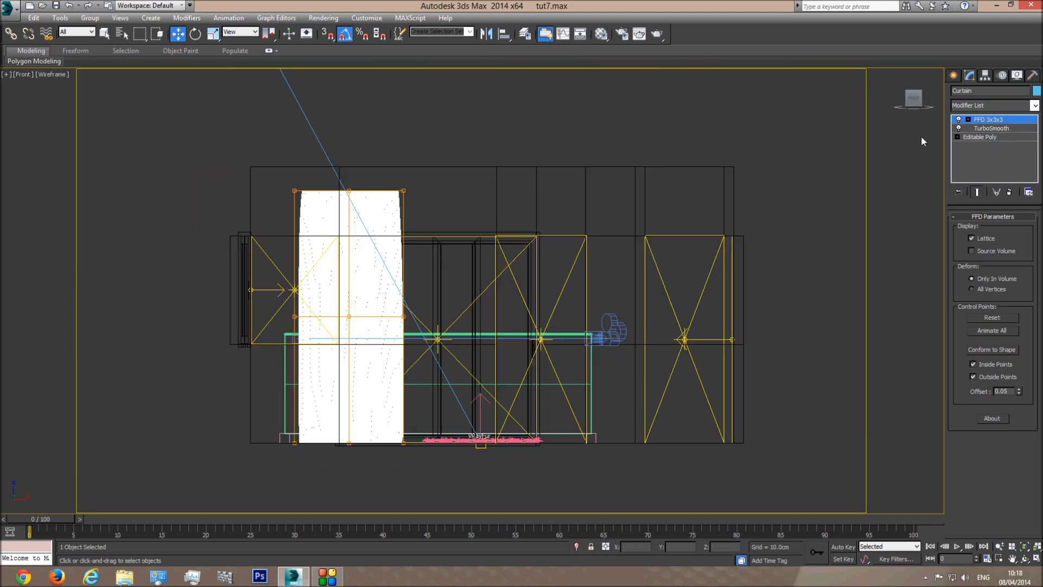
pyautogui.moveTo(373, 493); pyautogui.dragTo(373, 493)
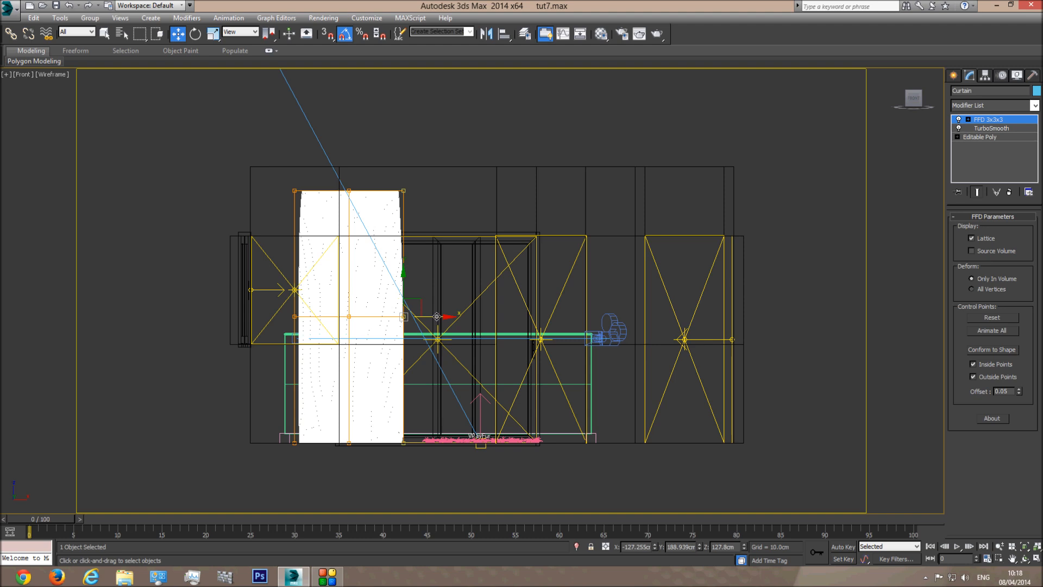
pyautogui.moveTo(428, 314); pyautogui.dragTo(414, 321)
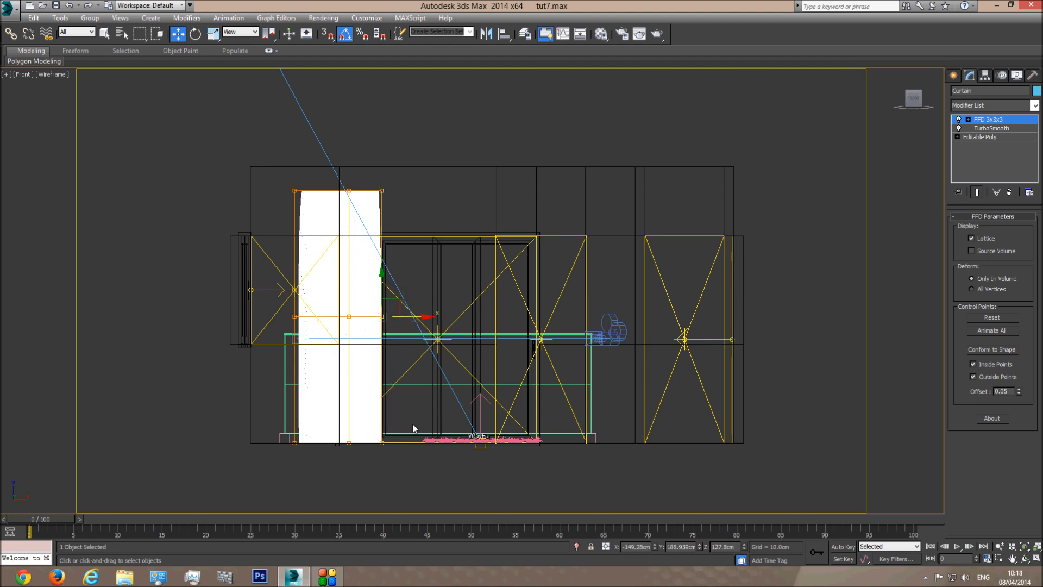
# - Pull the bottom middle and right FFD points inward, and move the left column of points slightly inward
pyautogui.moveTo(412, 422); pyautogui.dragTo(334, 478)
pyautogui.moveTo(400, 445); pyautogui.dragTo(379, 444)
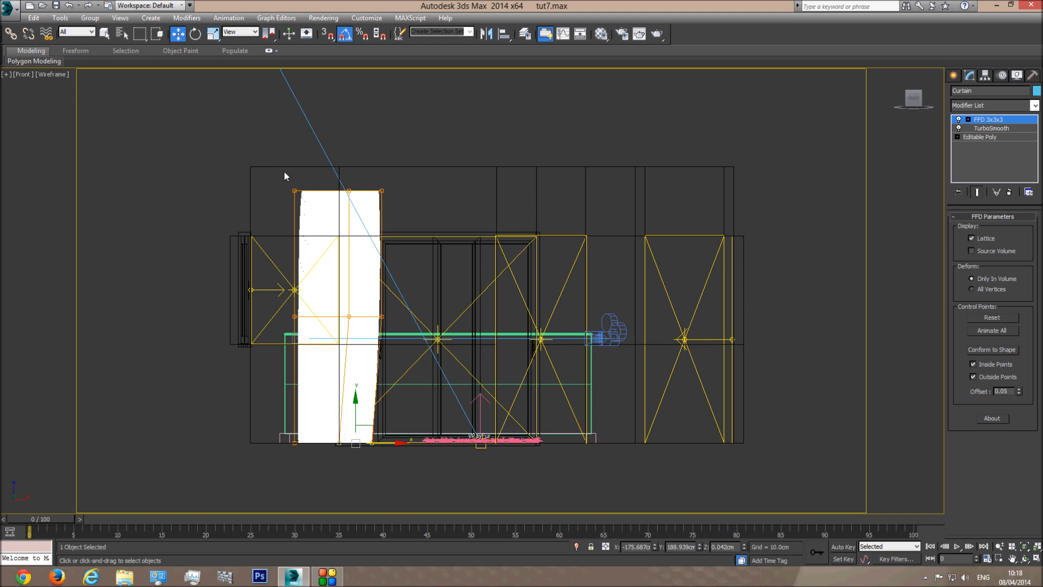
pyautogui.moveTo(310, 481); pyautogui.dragTo(307, 467)
pyautogui.moveTo(331, 318); pyautogui.dragTo(336, 317)
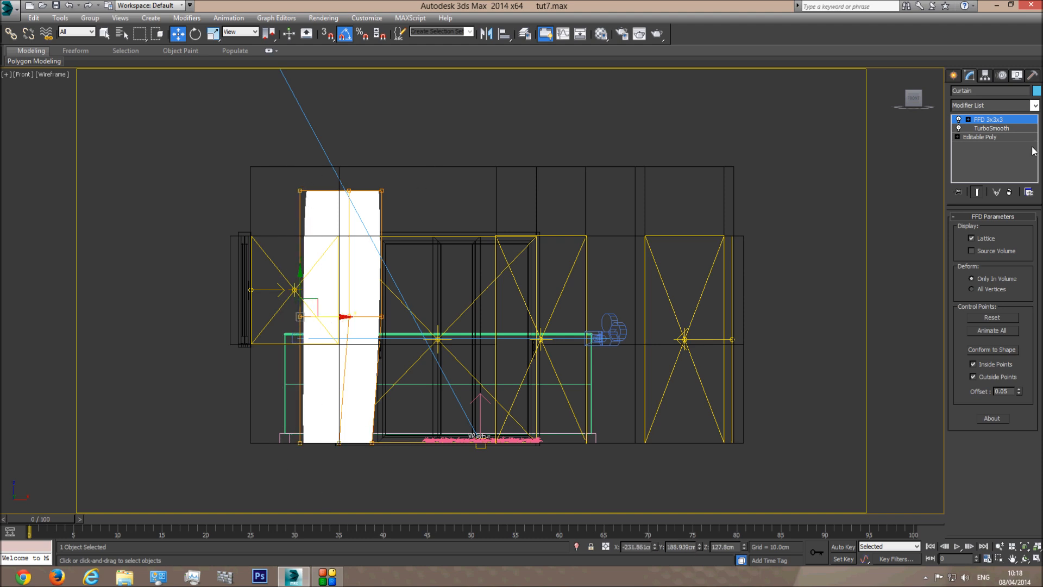
# - Leave control point editing, deselect the curtain and examine its narrowed shape in the camera view
pyautogui.click(1011, 123)
pyautogui.press('c')
pyautogui.click(618, 201)
pyautogui.click(489, 287)
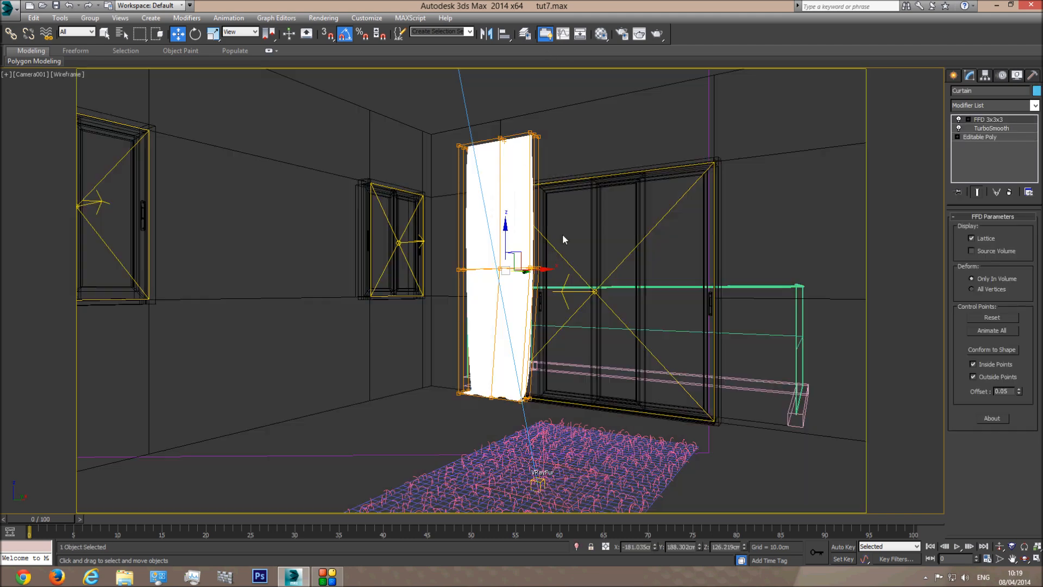
pyautogui.click(565, 219)
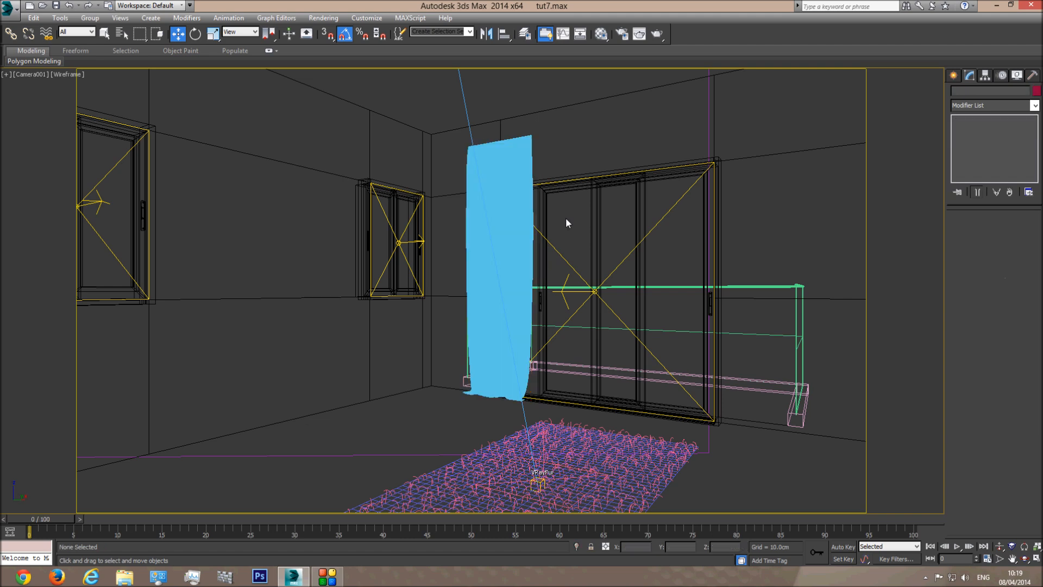
# - In the front view, copy the curtain about 200 cm along X to the other side of the sliding door
pyautogui.click(512, 163)
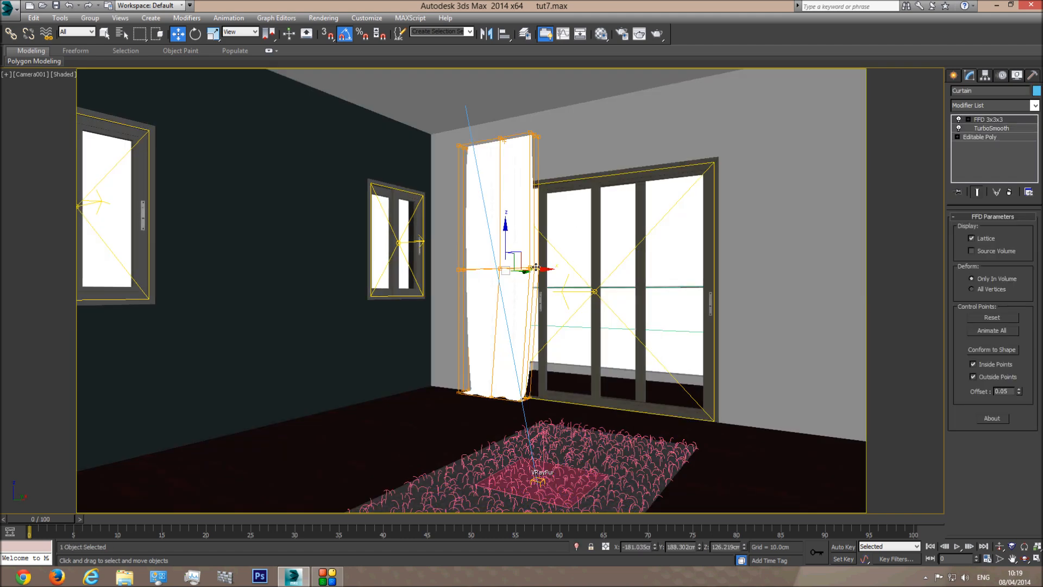
pyautogui.press('f')
pyautogui.press('F3')
pyautogui.scroll(-3, 463, 244)
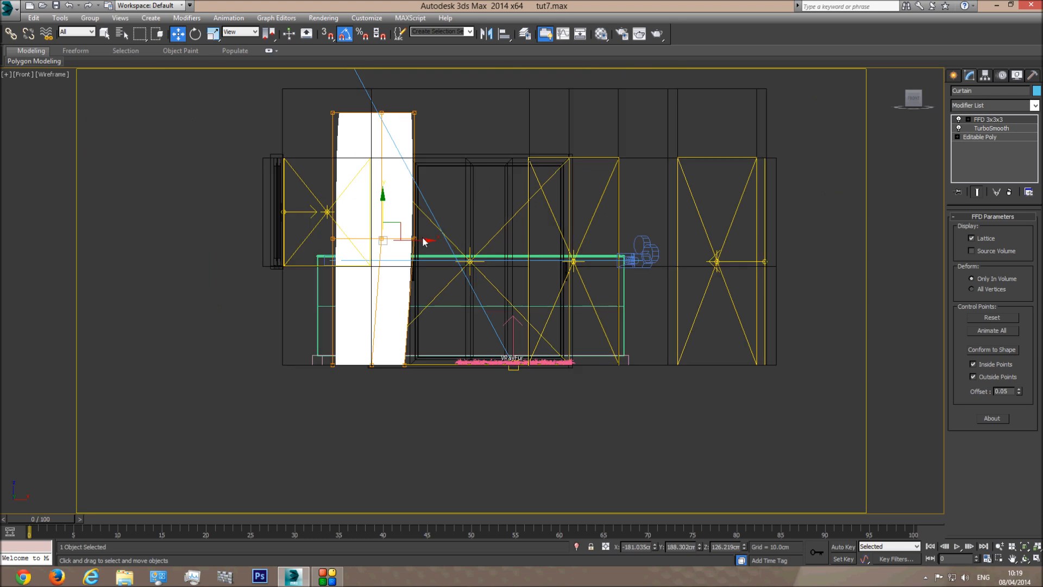
pyautogui.moveTo(424, 241)
pyautogui.keyDown('shift'); pyautogui.mouseDown()
pyautogui.moveTo(668, 247)
pyautogui.moveTo(618, 253)
pyautogui.mouseUp(); pyautogui.keyUp('shift')
pyautogui.click(522, 333)
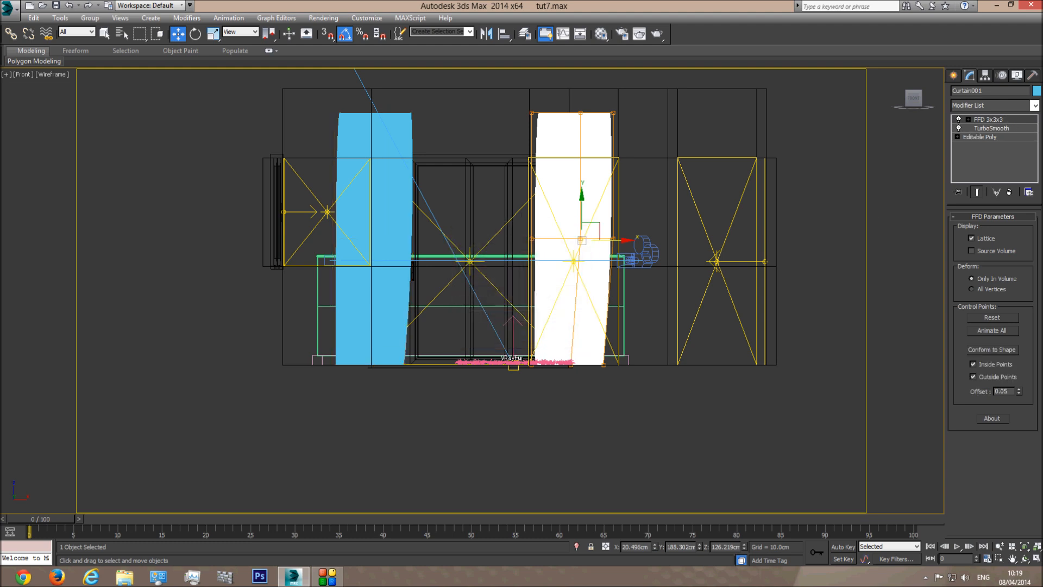
# - Apply a Mirror modifier on the X axis to the copied curtain
pyautogui.click(1034, 105)
pyautogui.scroll(-6, 1034, 255)
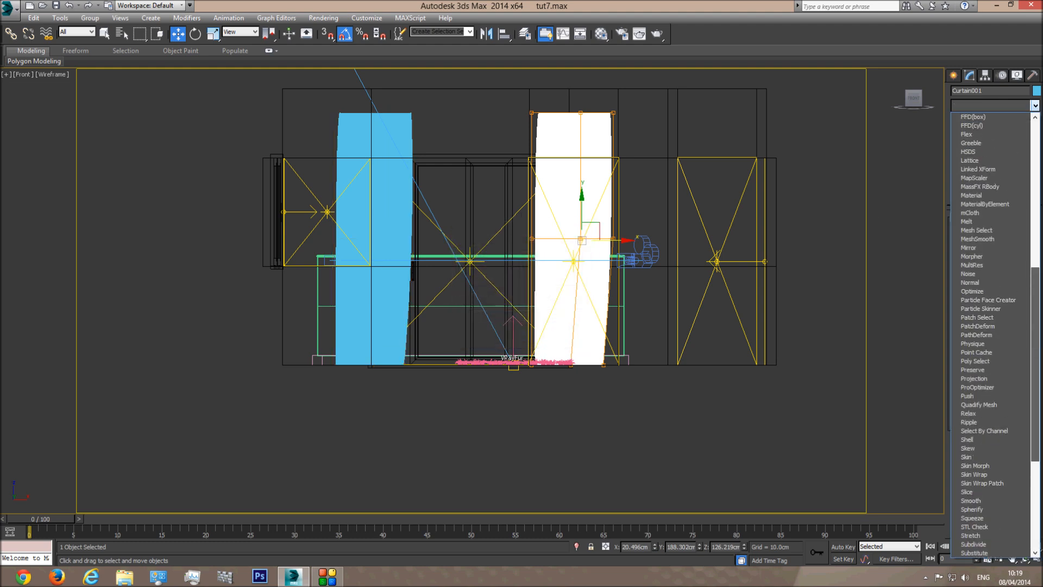
pyautogui.click(983, 246)
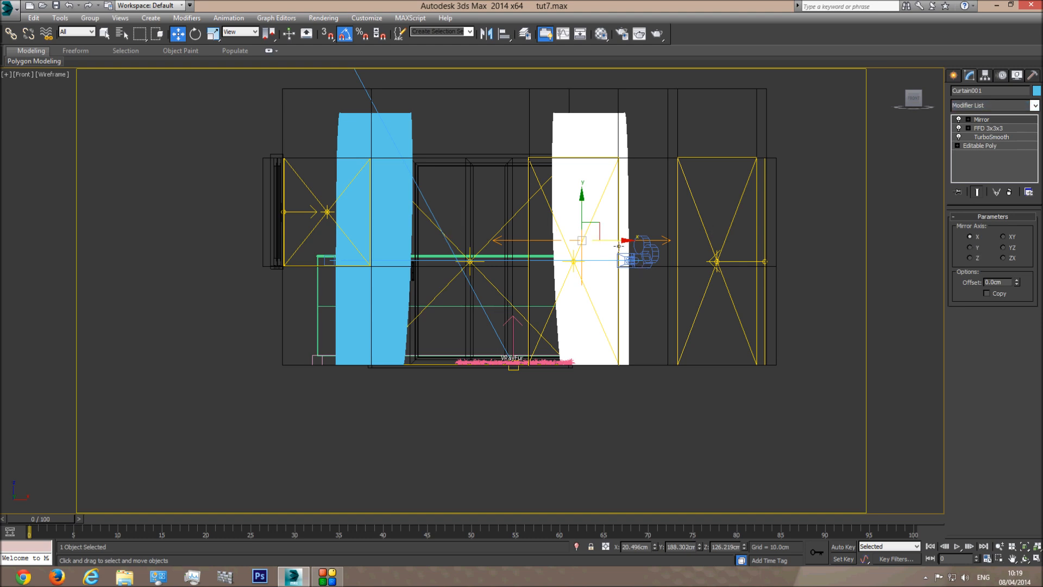
# - Move the mirrored curtain along X to about 12.2 cm and deselect it in the camera view
pyautogui.moveTo(610, 239); pyautogui.dragTo(612, 242)
pyautogui.press('c')
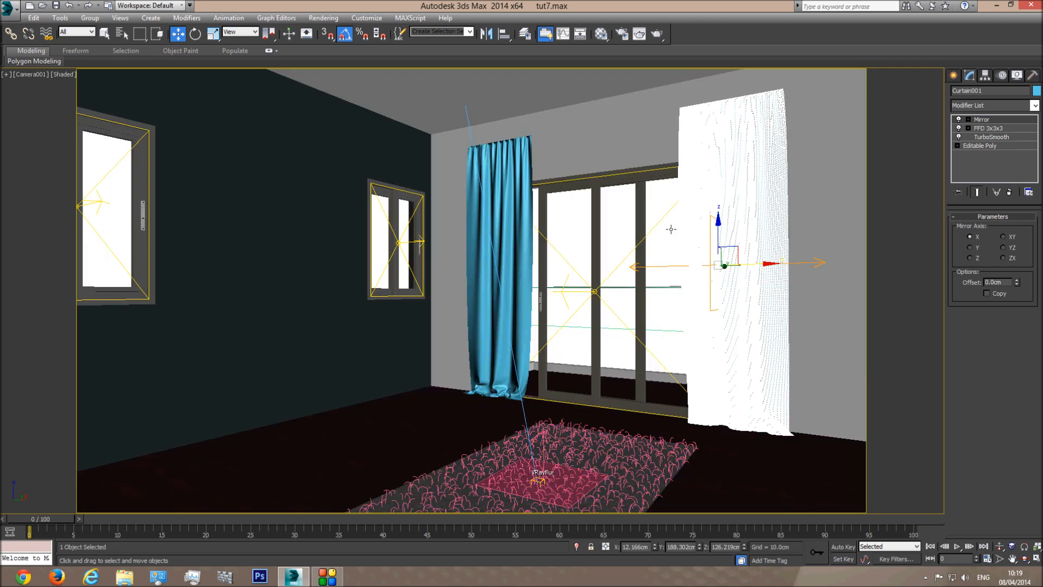
pyautogui.click(654, 200)
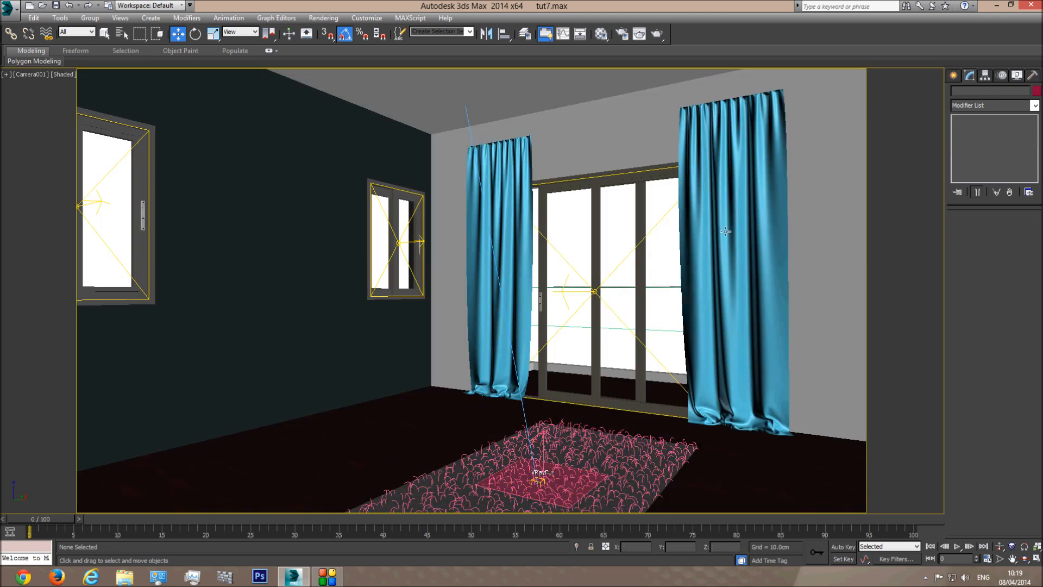
# - Narrow the mirrored curtain by moving both outer columns of its FFD 3x3x3 control points slightly inward, and leave the curtain deselected
pyautogui.click(723, 181)
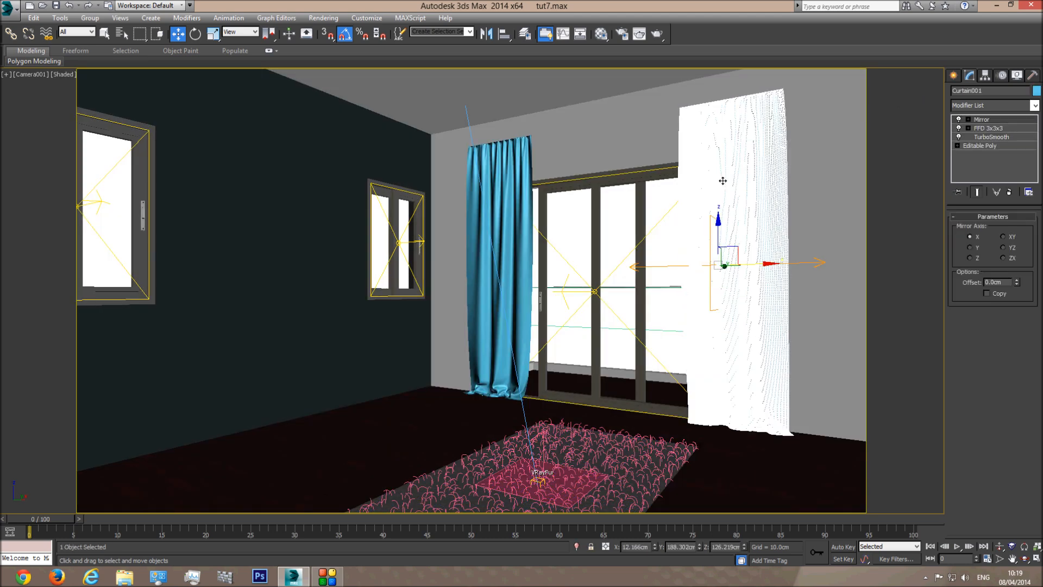
pyautogui.click(995, 128)
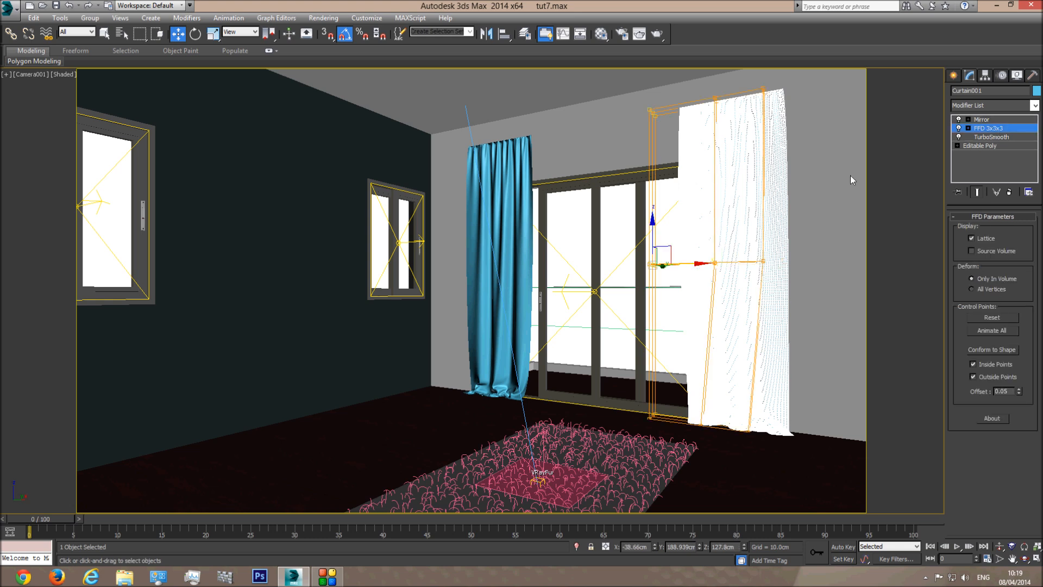
pyautogui.moveTo(787, 76); pyautogui.dragTo(731, 442)
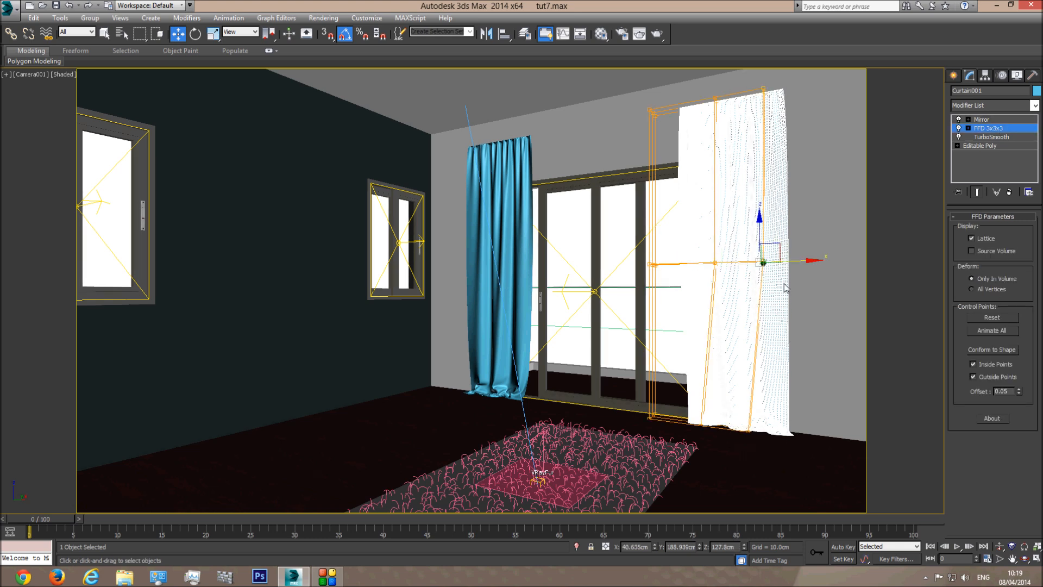
pyautogui.moveTo(799, 261); pyautogui.dragTo(775, 262)
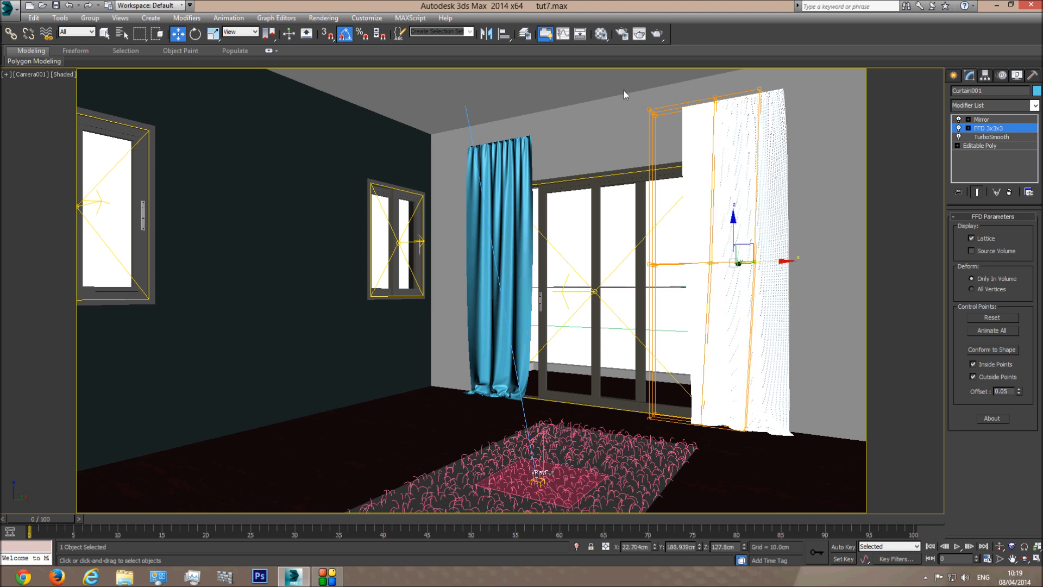
pyautogui.moveTo(666, 506); pyautogui.dragTo(666, 507)
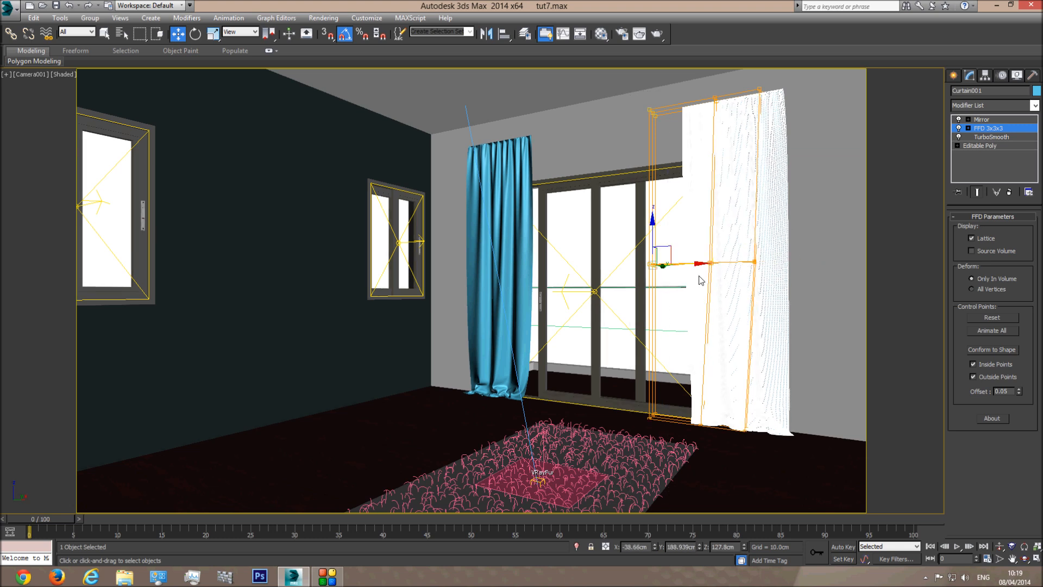
pyautogui.moveTo(692, 263); pyautogui.dragTo(696, 262)
pyautogui.click(981, 119)
pyautogui.press('F3')
pyautogui.click(643, 138)
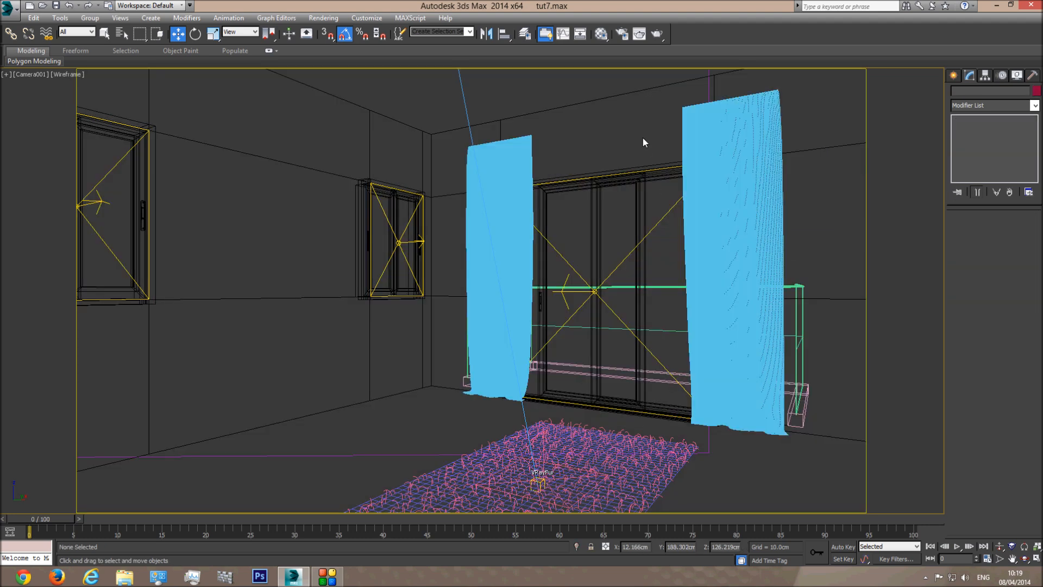
pyautogui.press('F3')
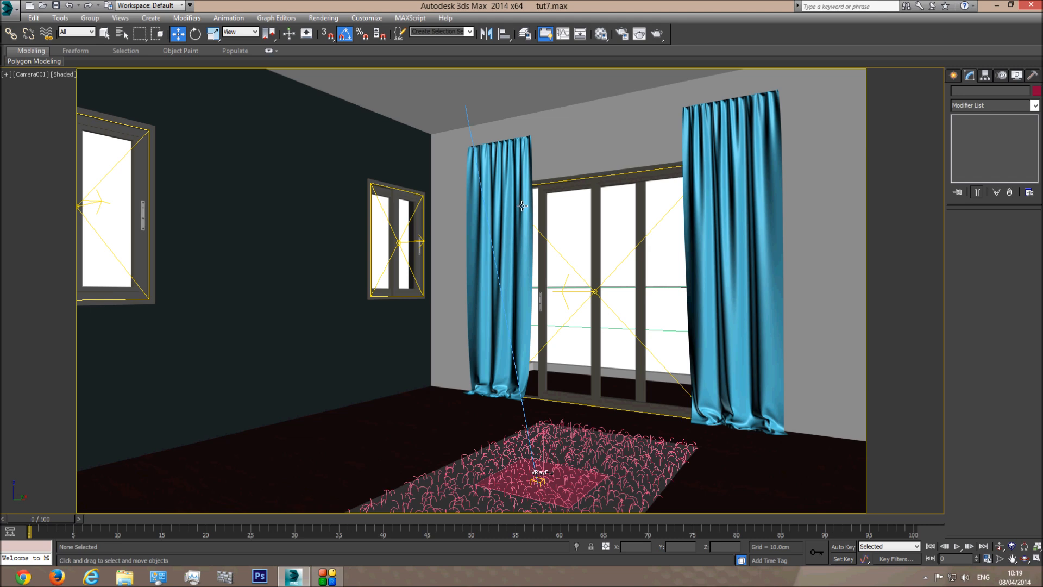
# - Examine how both curtains sit against the wall in the top and left views, and return to the shaded camera view
pyautogui.press('t')
pyautogui.press('F3')
pyautogui.scroll(-8, 540, 207)
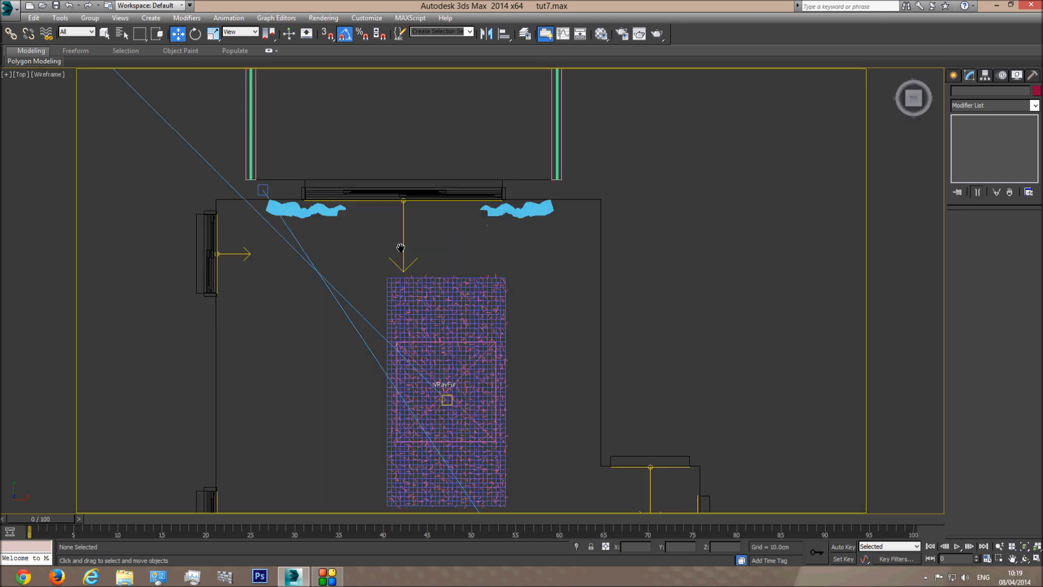
pyautogui.scroll(5, 465, 267)
pyautogui.click(582, 264)
pyautogui.keyDown('ctrl'); pyautogui.click(181, 271); pyautogui.keyUp('ctrl')
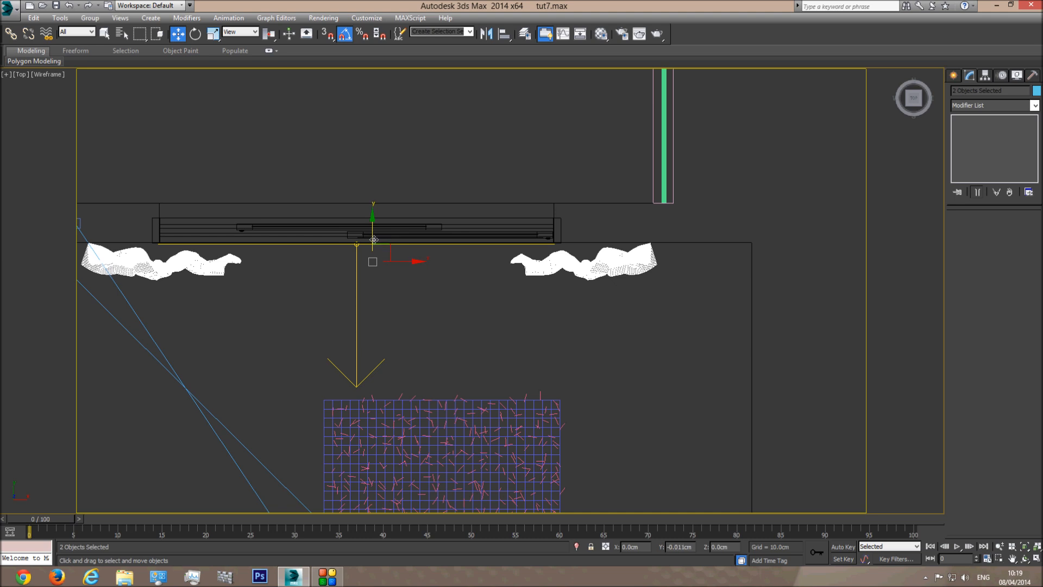
pyautogui.press('l')
pyautogui.scroll(-4, 577, 342)
pyautogui.moveTo(354, 190); pyautogui.dragTo(395, 352, button='middle')
pyautogui.scroll(4, 380, 231)
pyautogui.click(378, 258)
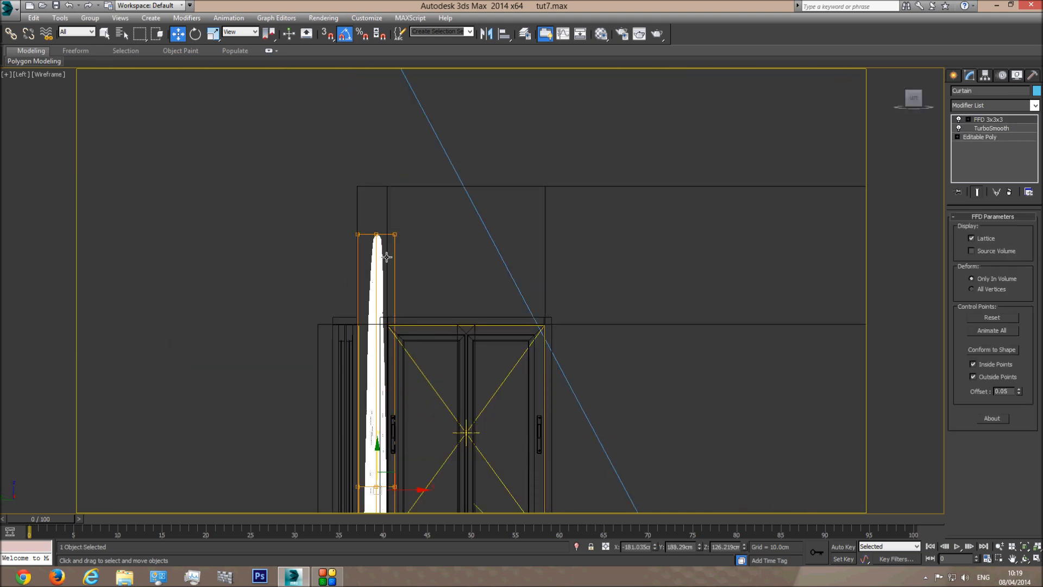
pyautogui.press('c')
pyautogui.press('F3')
pyautogui.press('F3')
pyautogui.click(613, 146)
pyautogui.press('F3')
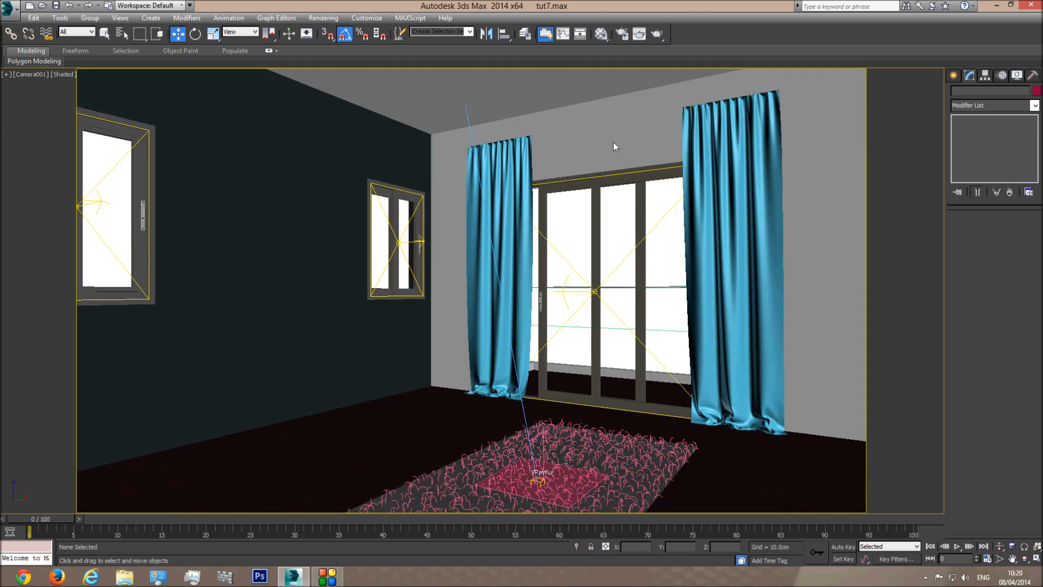
# - Convert the unused 21 - Default material to a VRayMtl in the Material Editor
pyautogui.click(600, 34)
pyautogui.scroll(-5, 886, 173)
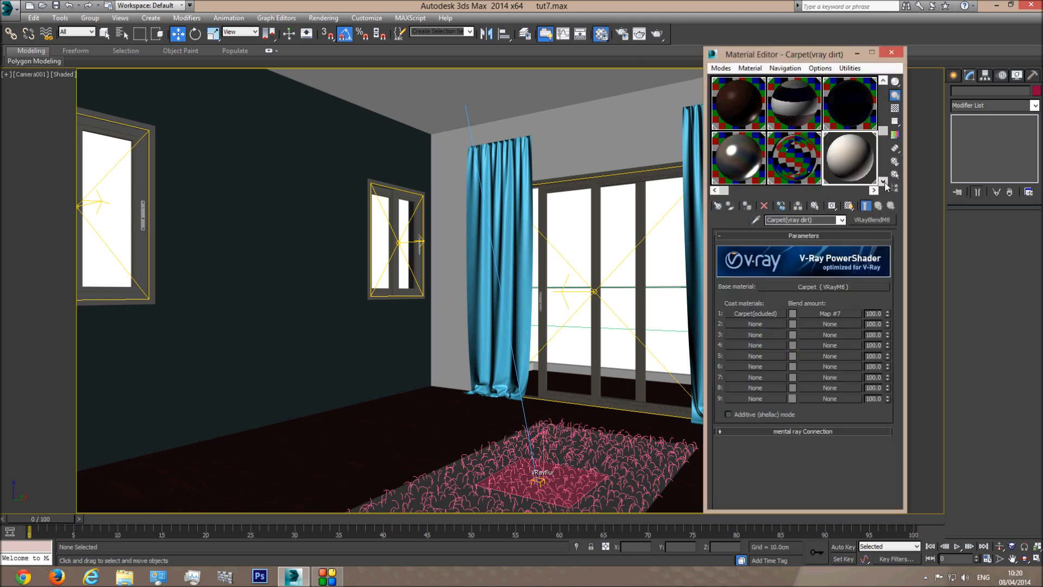
pyautogui.click(849, 165)
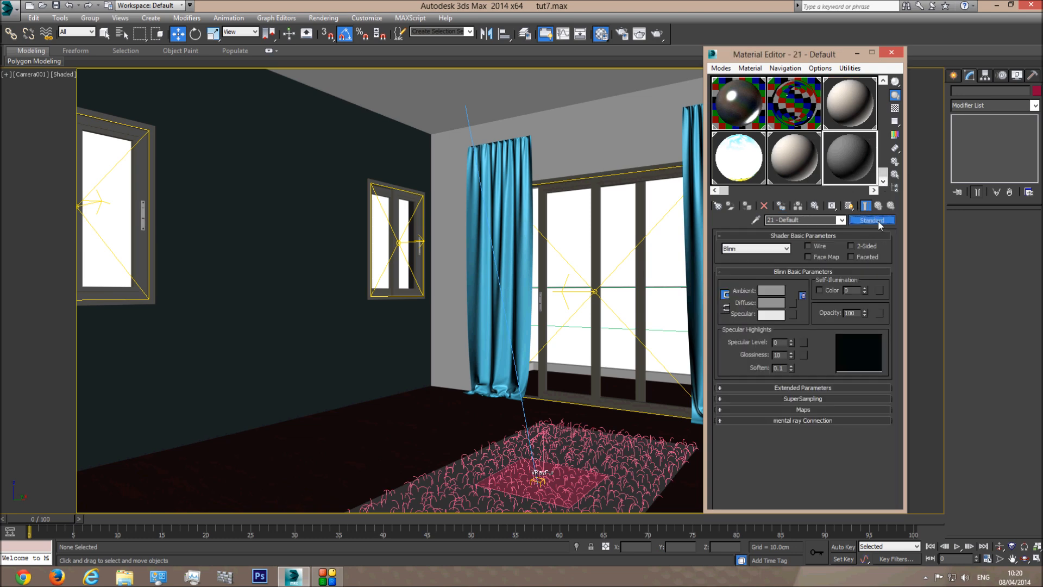
pyautogui.click(879, 220)
pyautogui.scroll(-6, 499, 424)
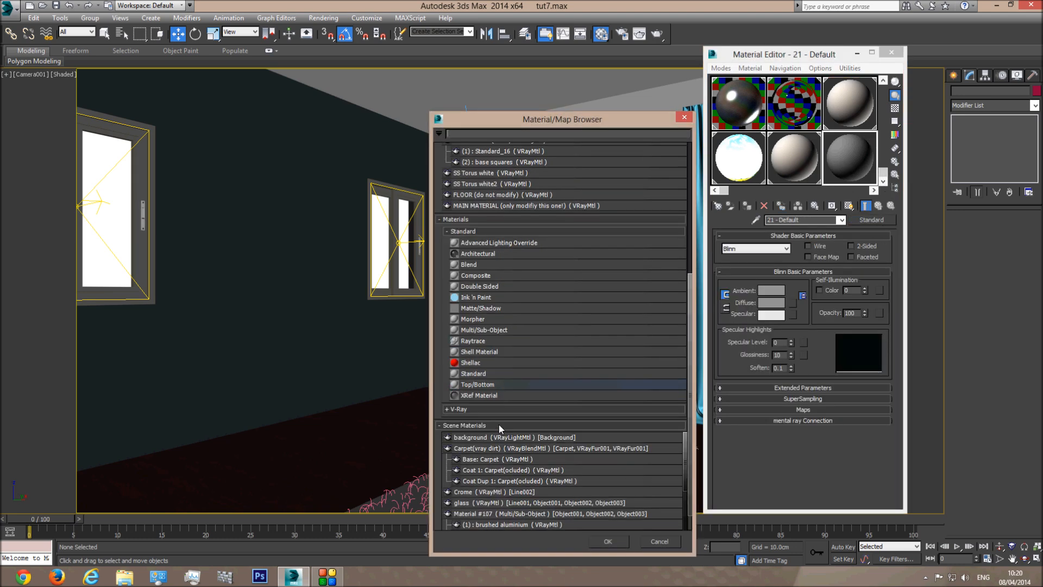
pyautogui.click(477, 409)
pyautogui.scroll(-3, 530, 388)
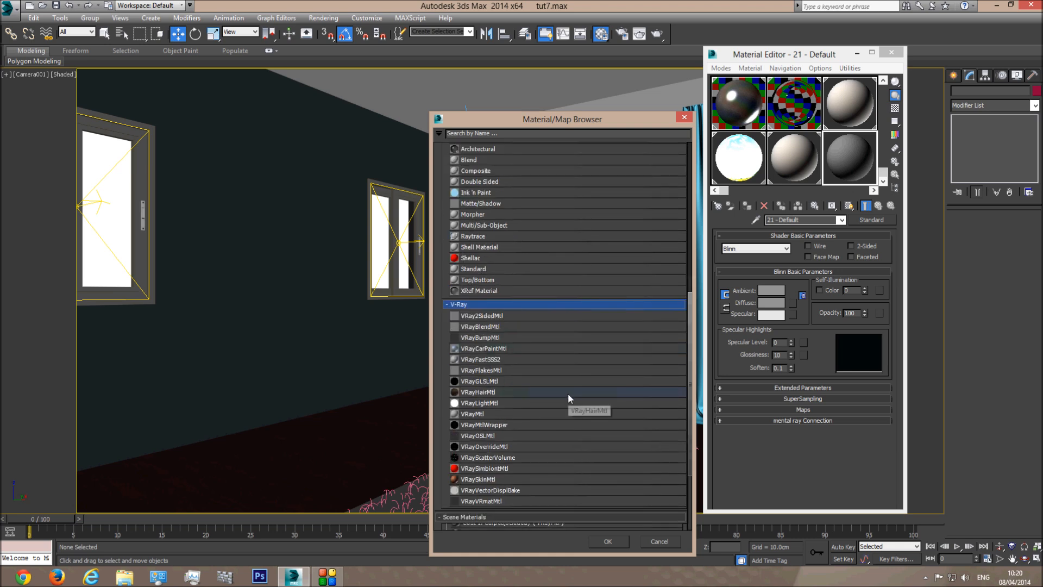
pyautogui.doubleClick(486, 414)
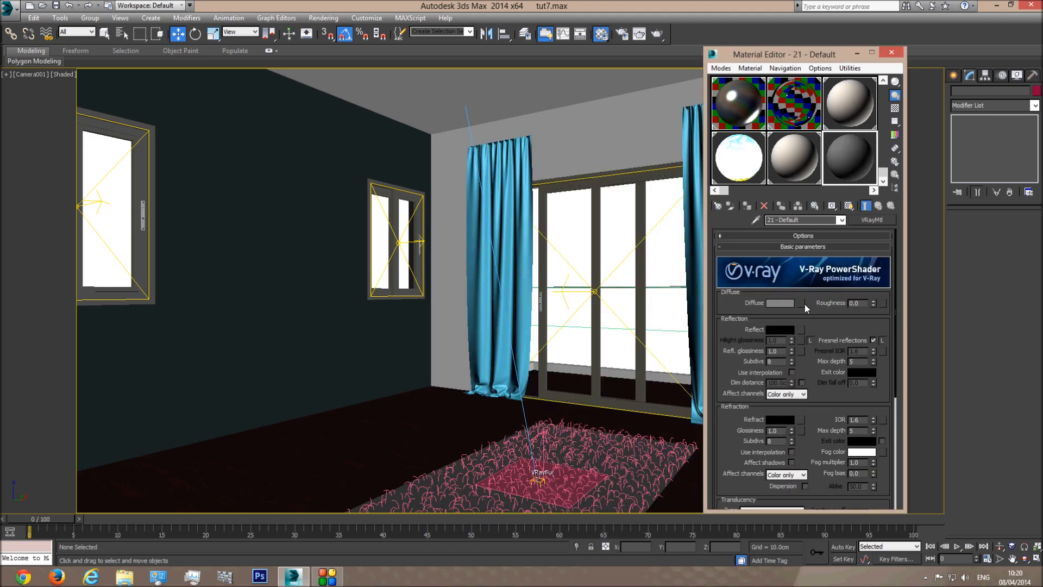
pyautogui.click(801, 302)
pyautogui.scroll(-5, 522, 289)
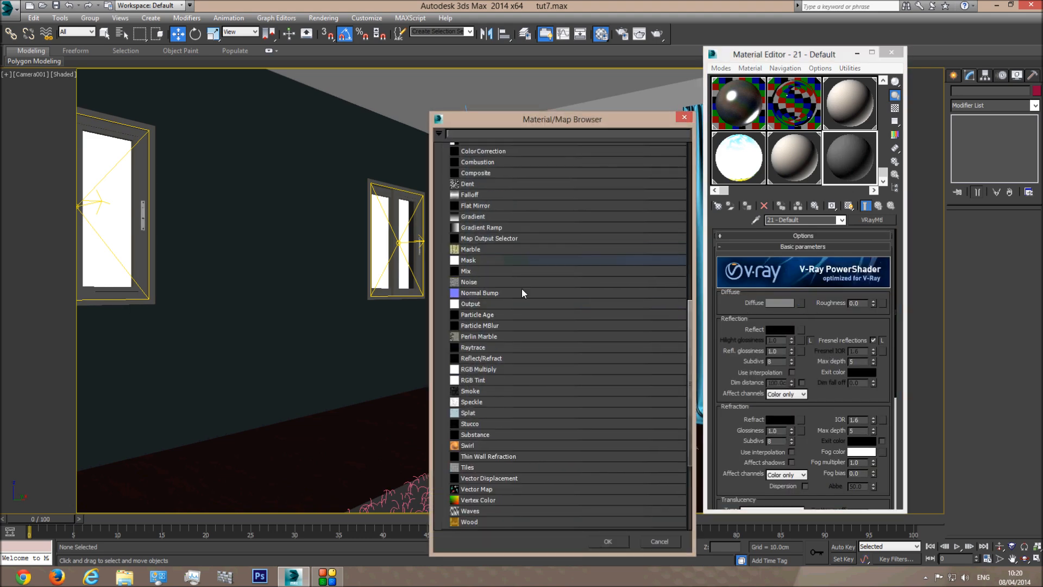
pyautogui.scroll(-5, 524, 326)
pyautogui.click(472, 384)
pyautogui.scroll(-2, 533, 353)
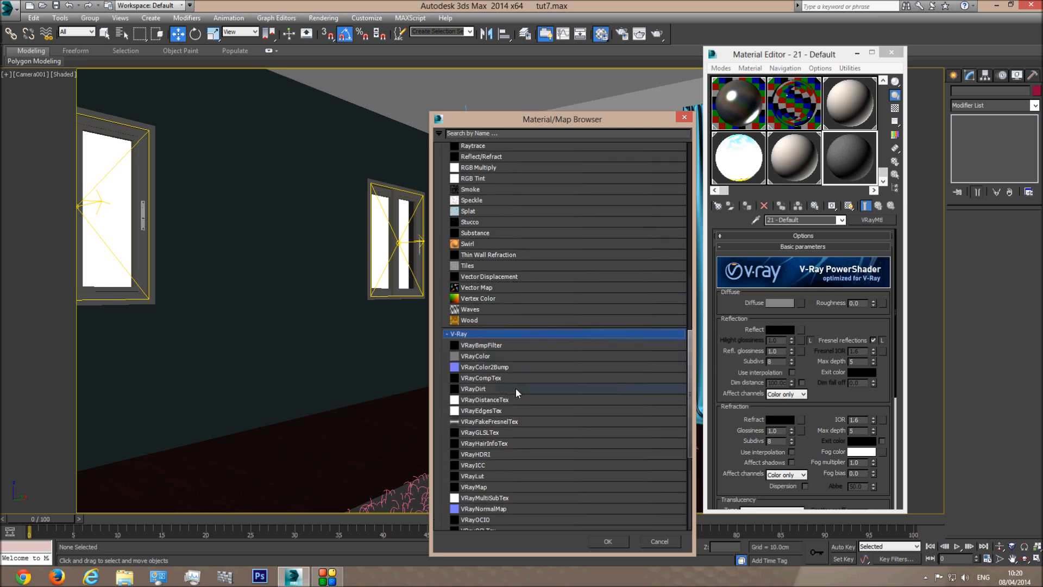
pyautogui.scroll(-1, 515, 475)
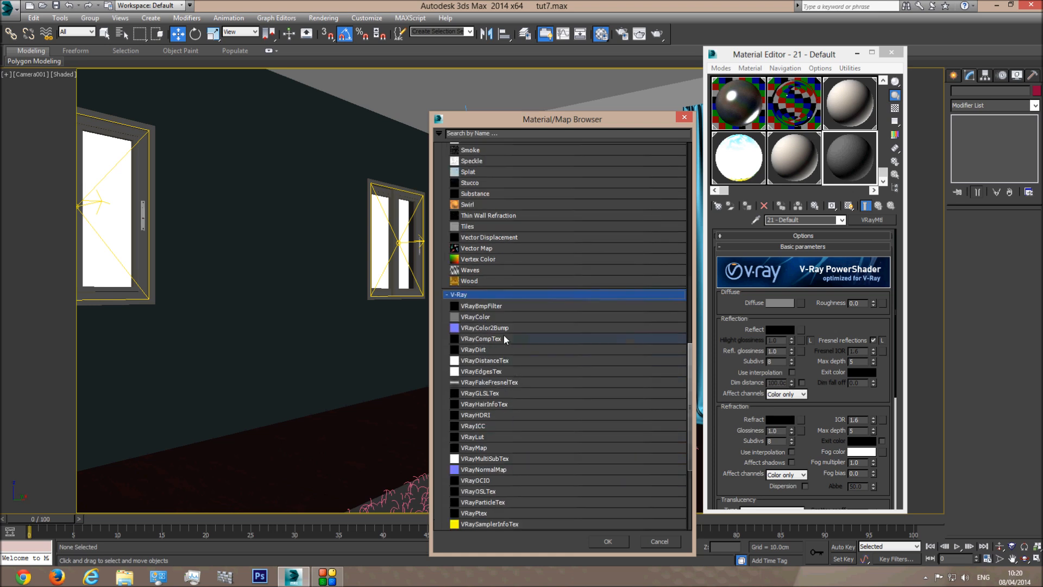
pyautogui.scroll(-2, 486, 318)
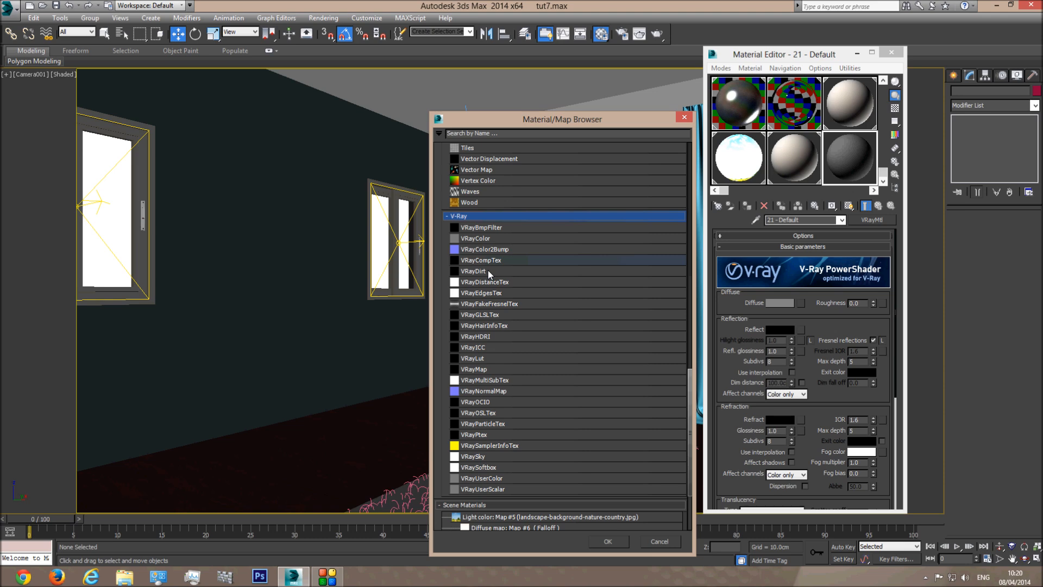
pyautogui.scroll(10, 498, 291)
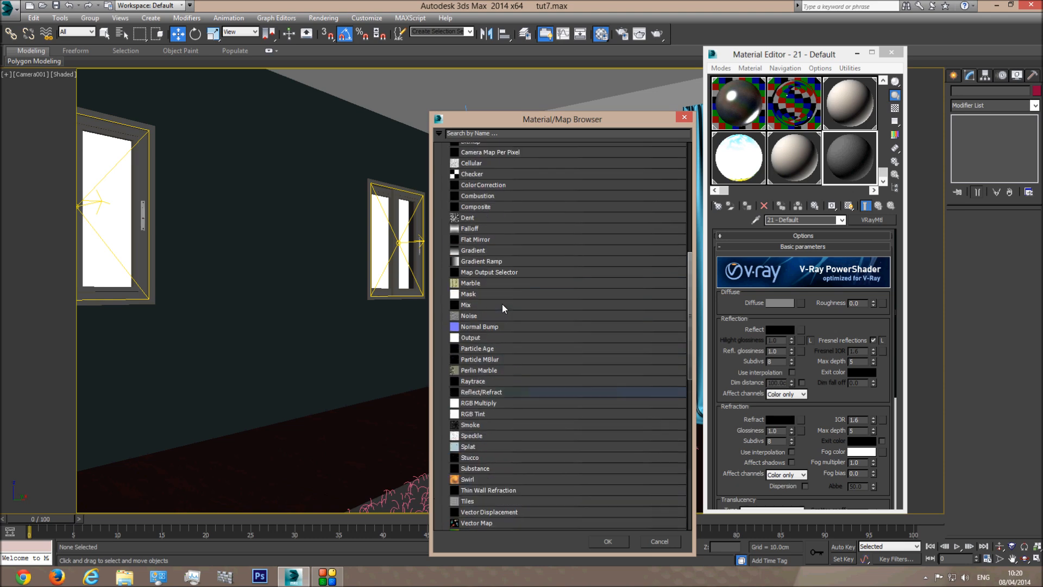
pyautogui.click(685, 118)
pyautogui.rightClick(870, 218)
pyautogui.click(887, 252)
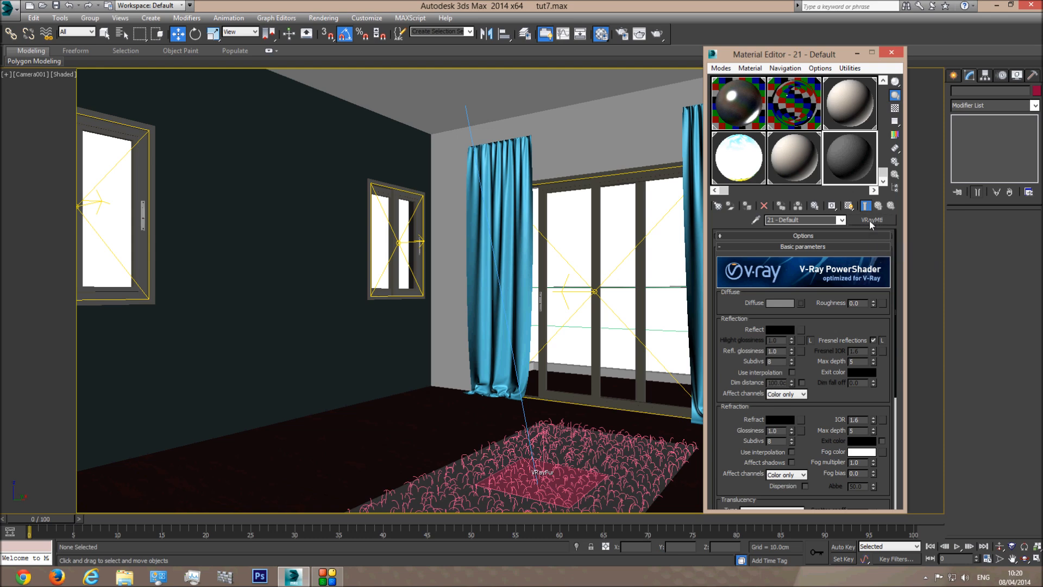
pyautogui.click(872, 220)
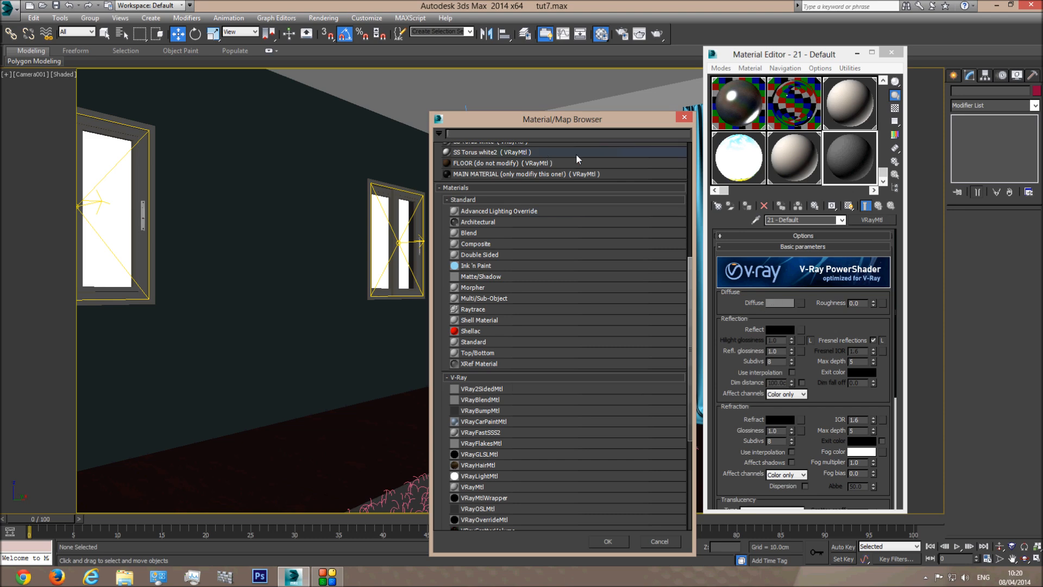
pyautogui.click(684, 117)
# - Convert the unused 22 - Default material to a VRay2SidedMtl, discarding the old material
pyautogui.click(874, 190)
pyautogui.click(807, 163)
pyautogui.click(878, 220)
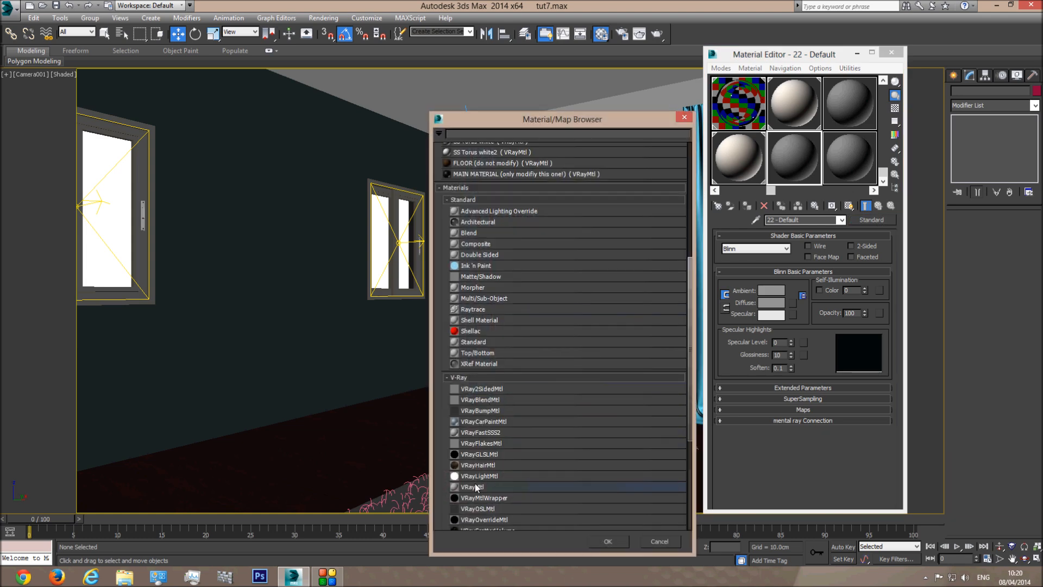
pyautogui.doubleClick(484, 388)
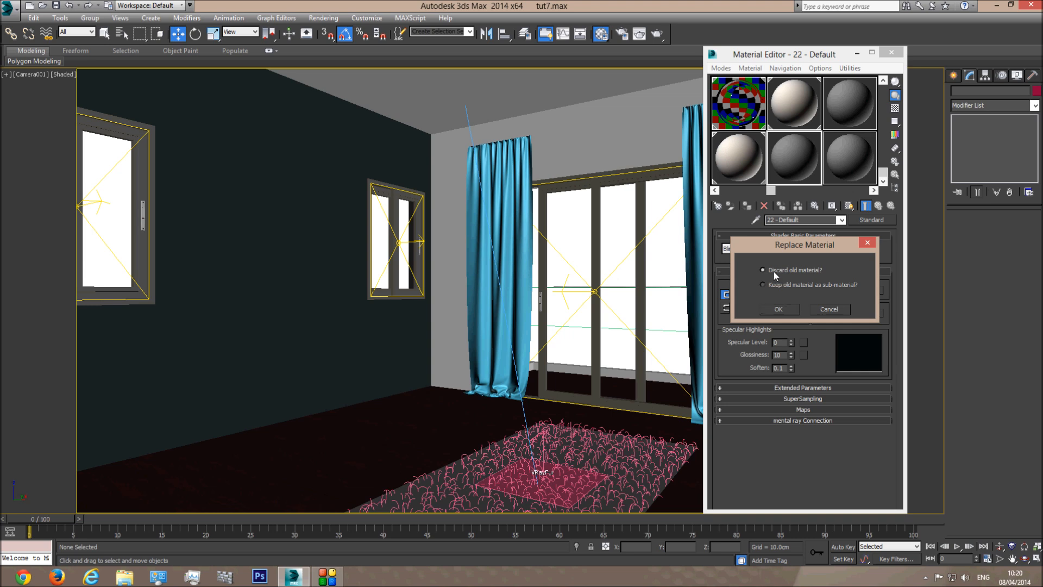
pyautogui.click(778, 308)
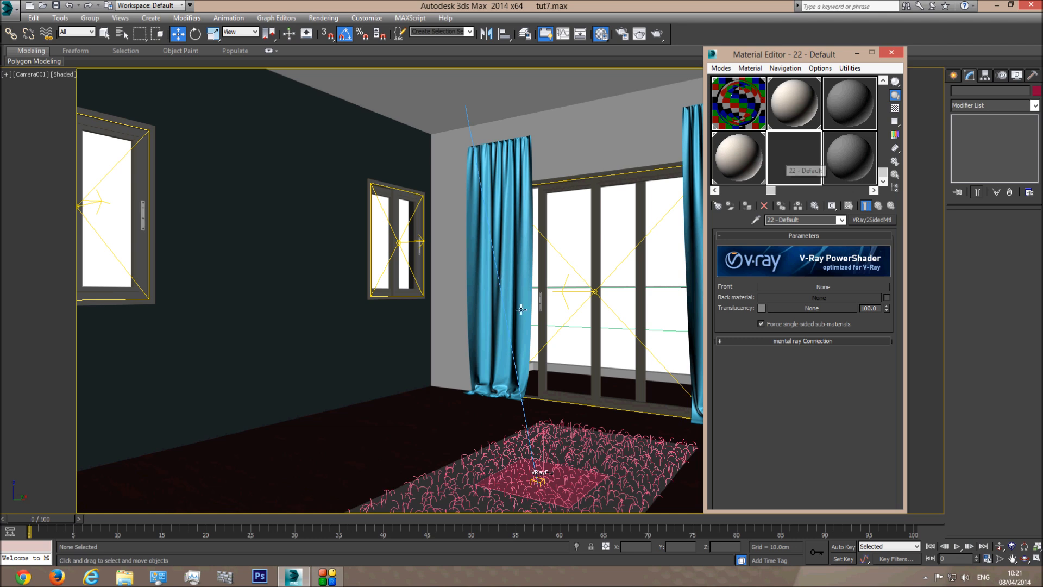
# - Assign a VRayMtl as the front material of the two-sided material and set its diffuse color to RGB 230, 230, 230
pyautogui.click(815, 286)
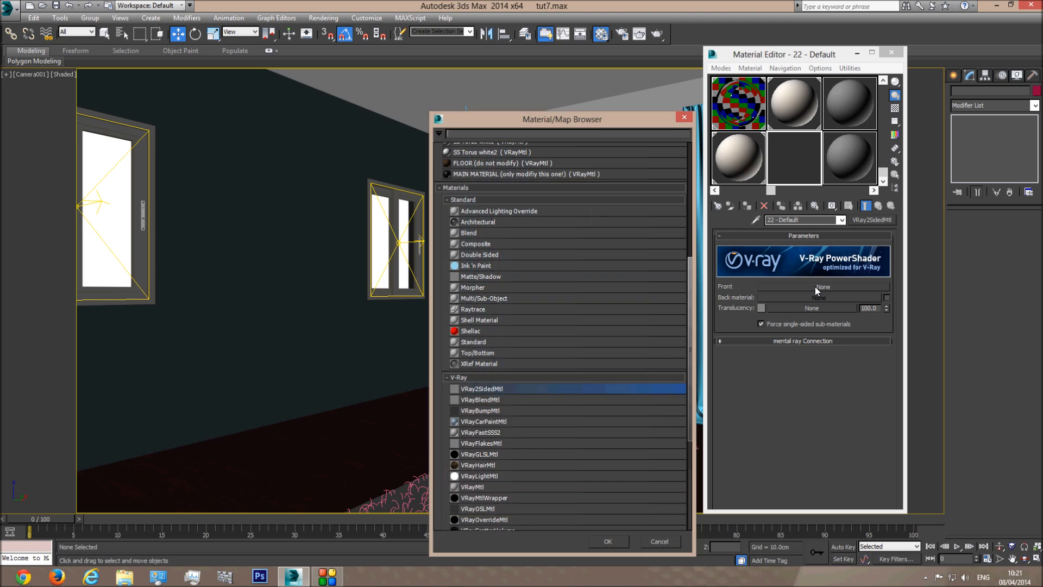
pyautogui.scroll(-2, 510, 462)
pyautogui.doubleClick(488, 461)
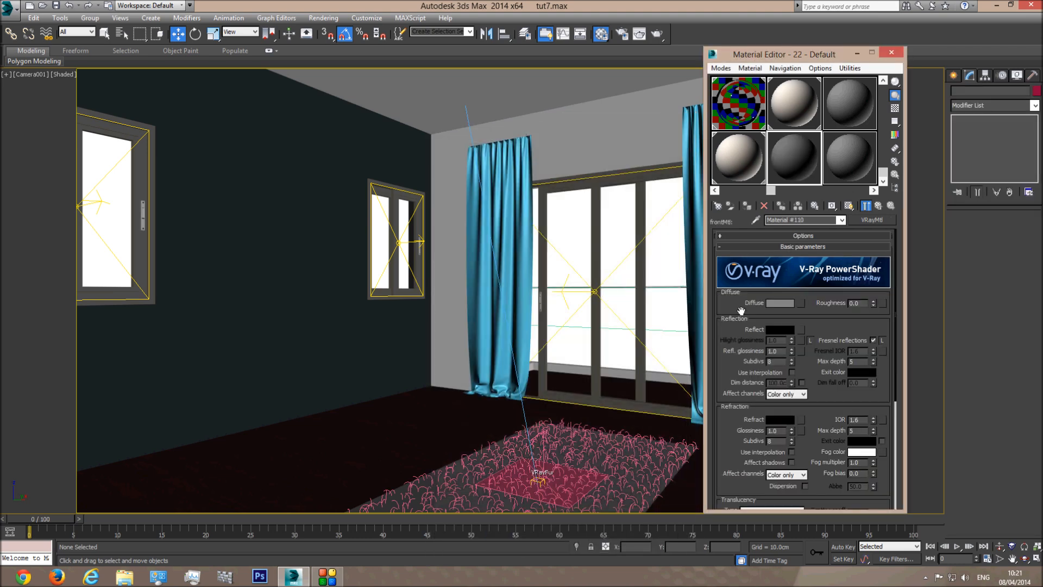
pyautogui.click(787, 305)
pyautogui.moveTo(319, 146); pyautogui.dragTo(318, 144)
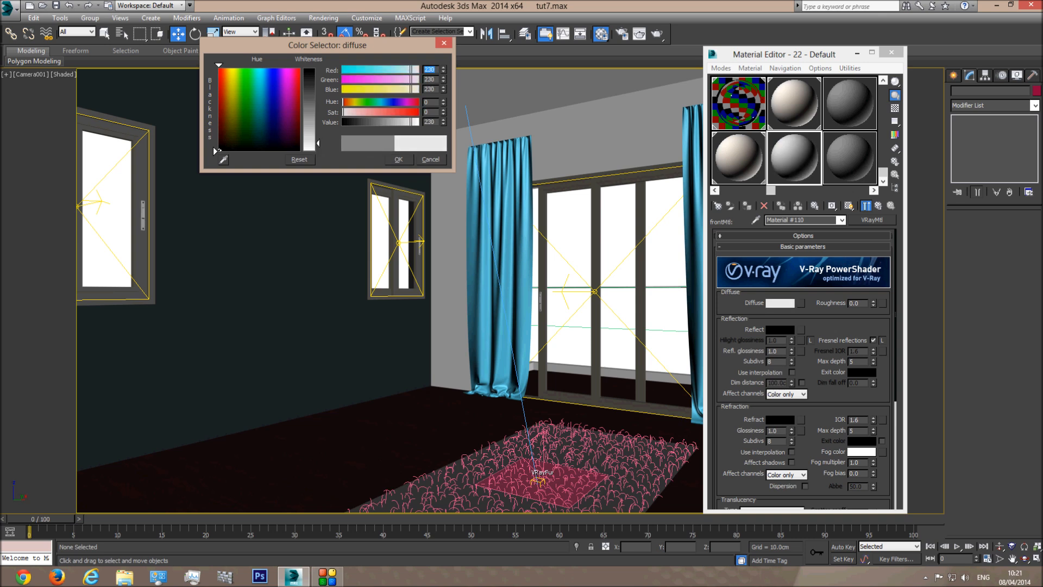
pyautogui.click(398, 160)
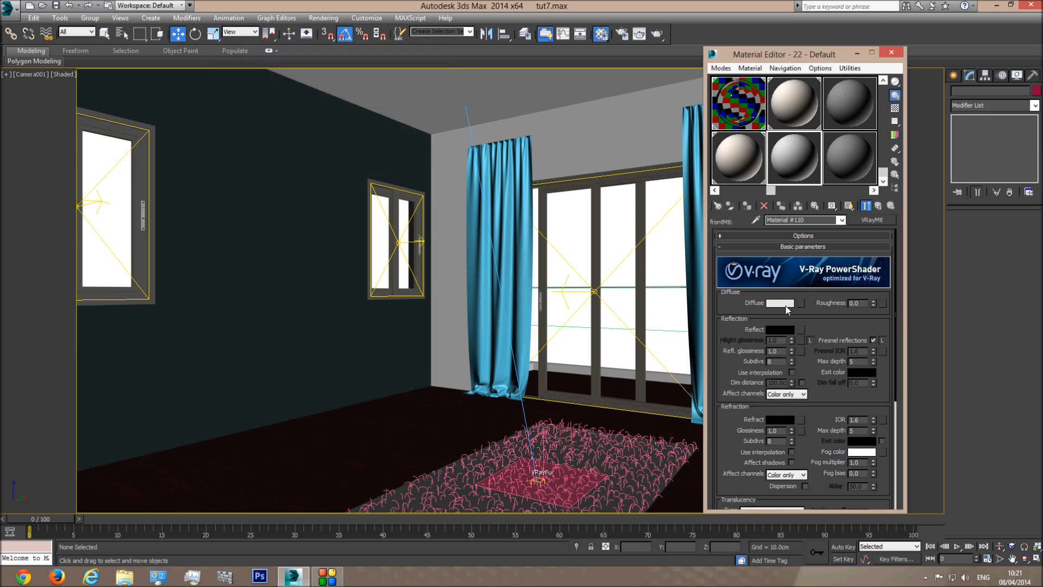
# - Go back to the parent VRay2SidedMtl and check its translucency color
pyautogui.click(840, 220)
pyautogui.click(811, 230)
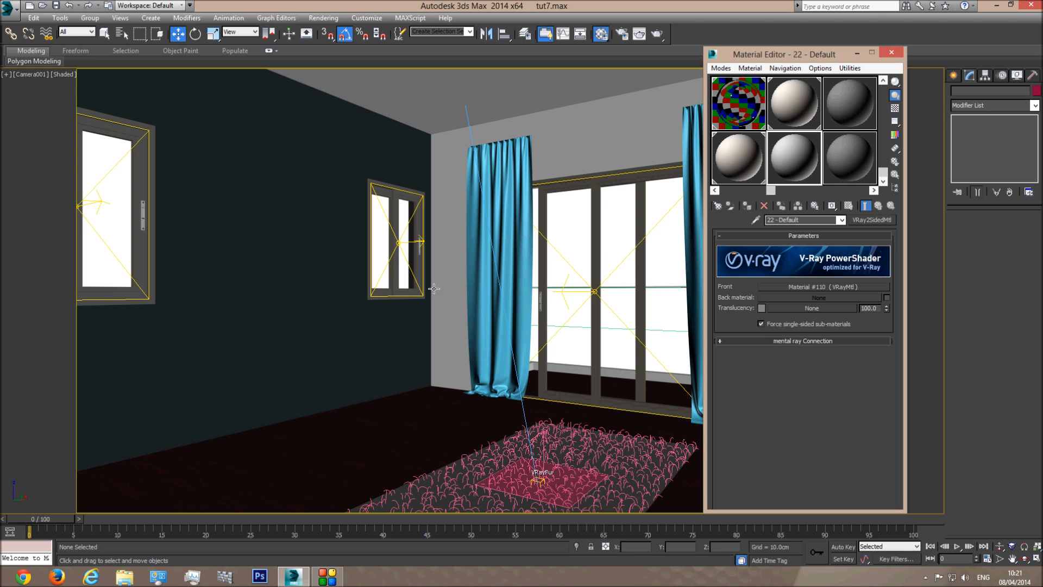
pyautogui.click(762, 308)
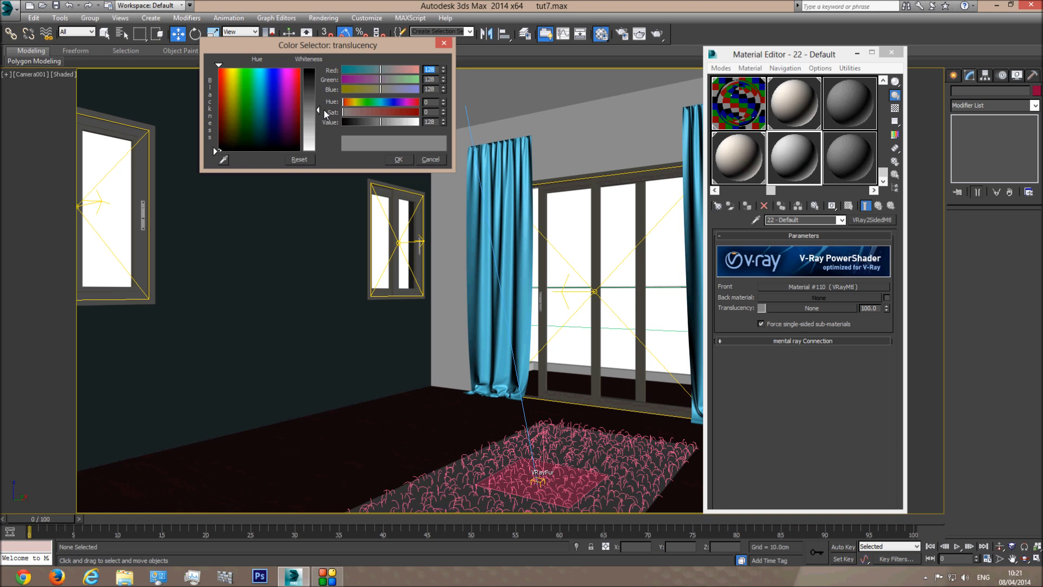
pyautogui.click(399, 160)
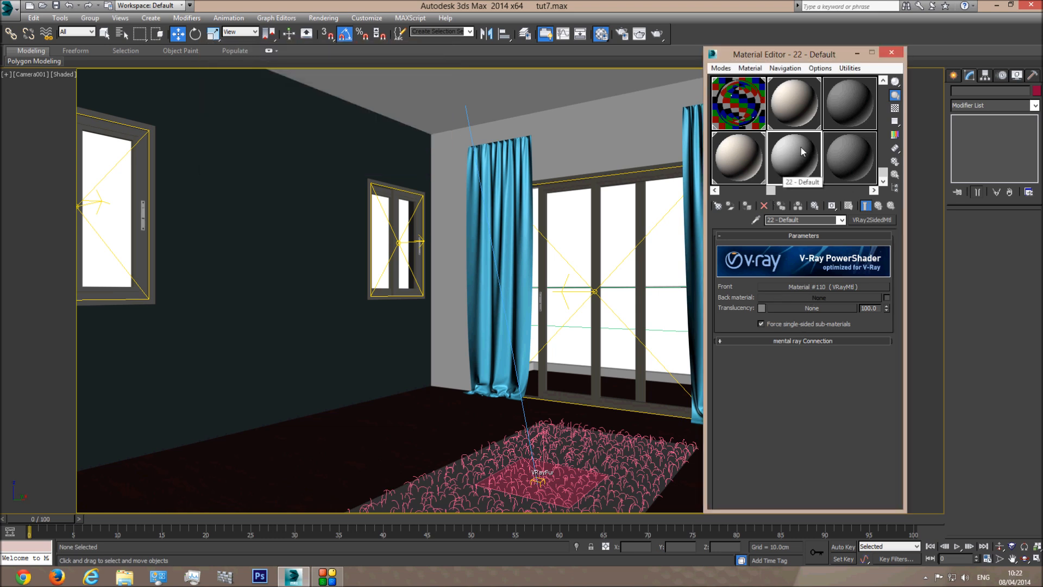
# - Apply the 22 - Default two-sided material to the curtains and close the Material Editor
pyautogui.moveTo(800, 148); pyautogui.dragTo(695, 180)
pyautogui.click(891, 52)
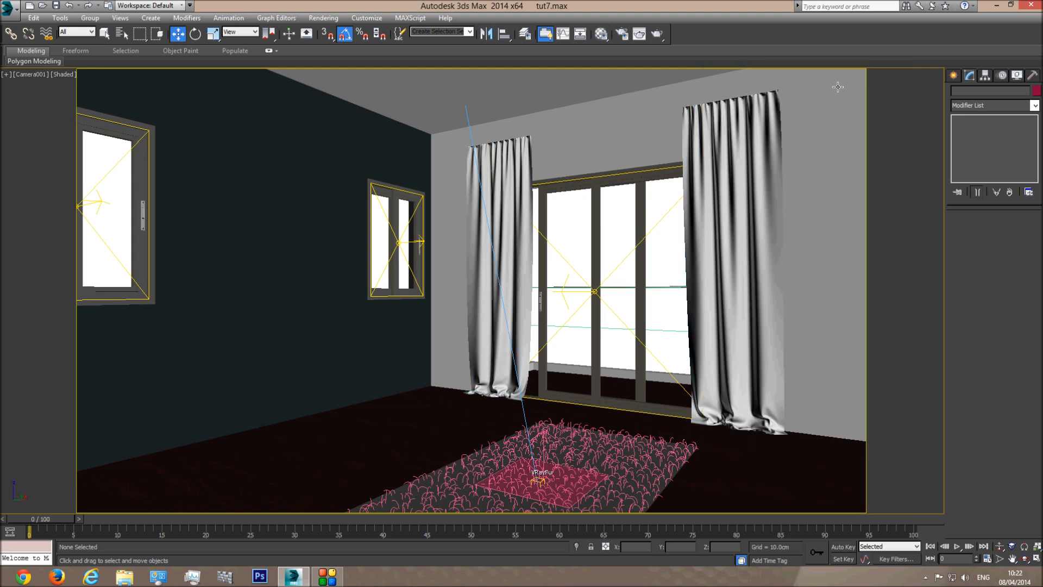
# - Set the area to render to Region and fit the region around both curtains and the sliding door in the camera view
pyautogui.click(639, 33)
pyautogui.click(263, 109)
pyautogui.click(251, 131)
pyautogui.moveTo(402, 75); pyautogui.dragTo(783, 462)
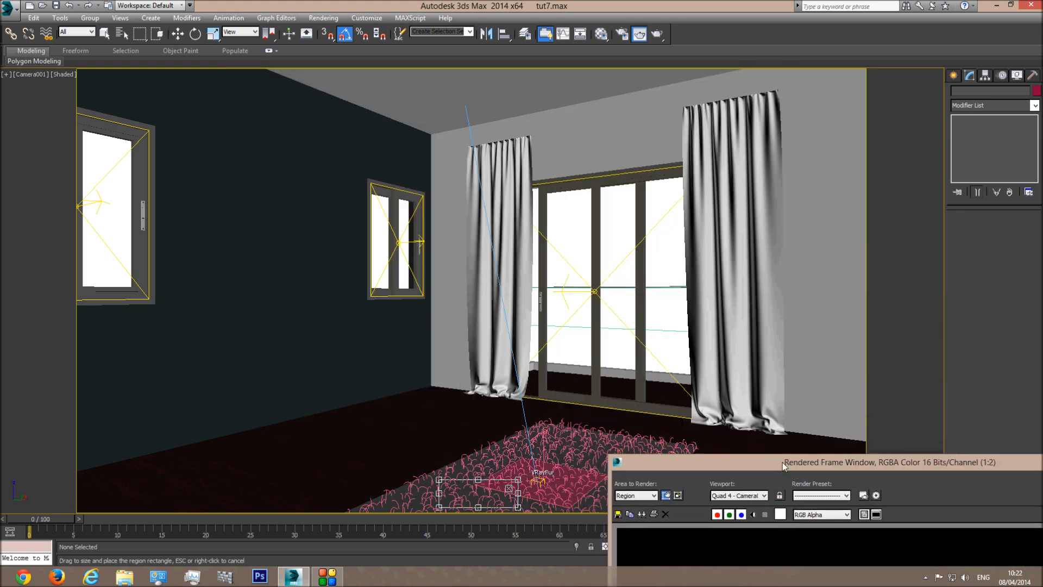
pyautogui.moveTo(479, 494); pyautogui.dragTo(807, 447)
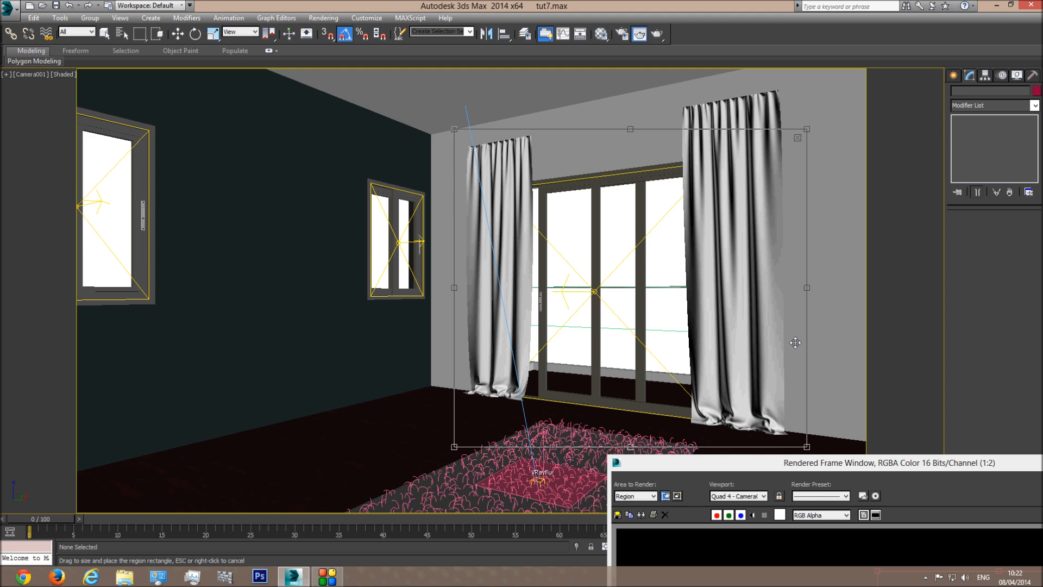
pyautogui.moveTo(631, 129); pyautogui.dragTo(632, 86)
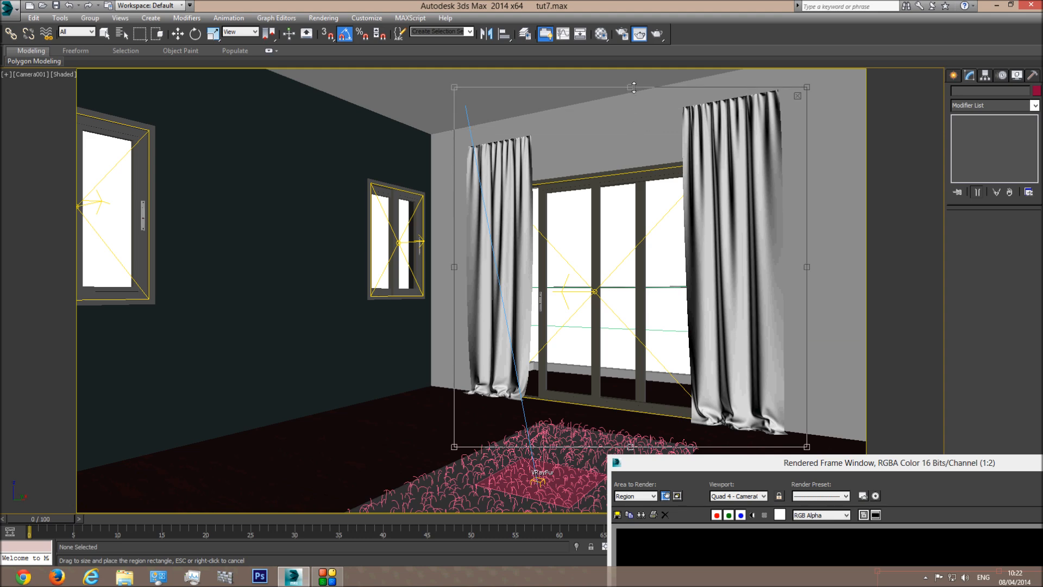
pyautogui.moveTo(859, 468); pyautogui.dragTo(527, 135)
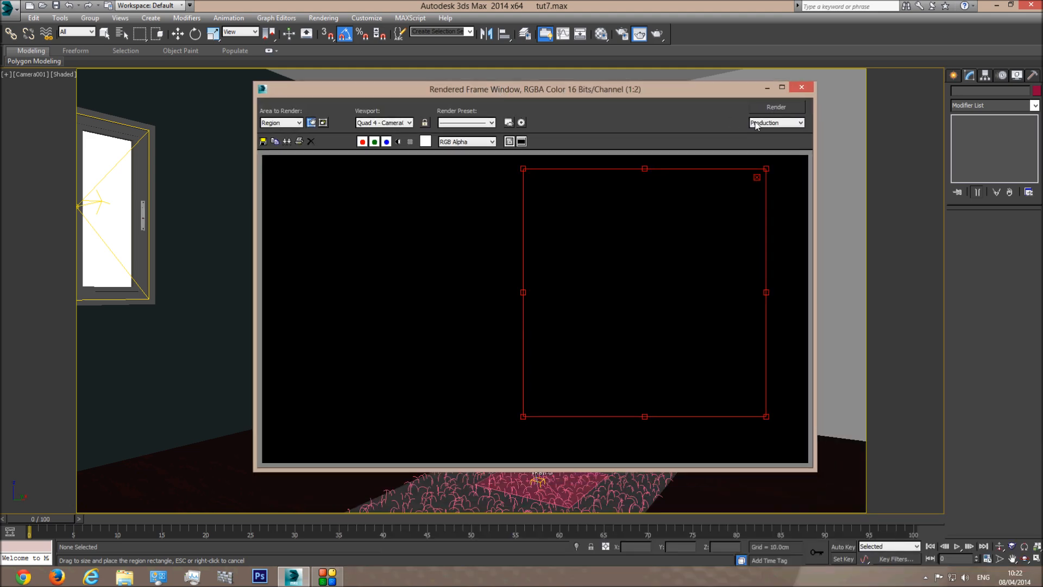
# - Render the curtain region, examine the curtains' translucency at full size, and cancel the render
pyautogui.click(768, 112)
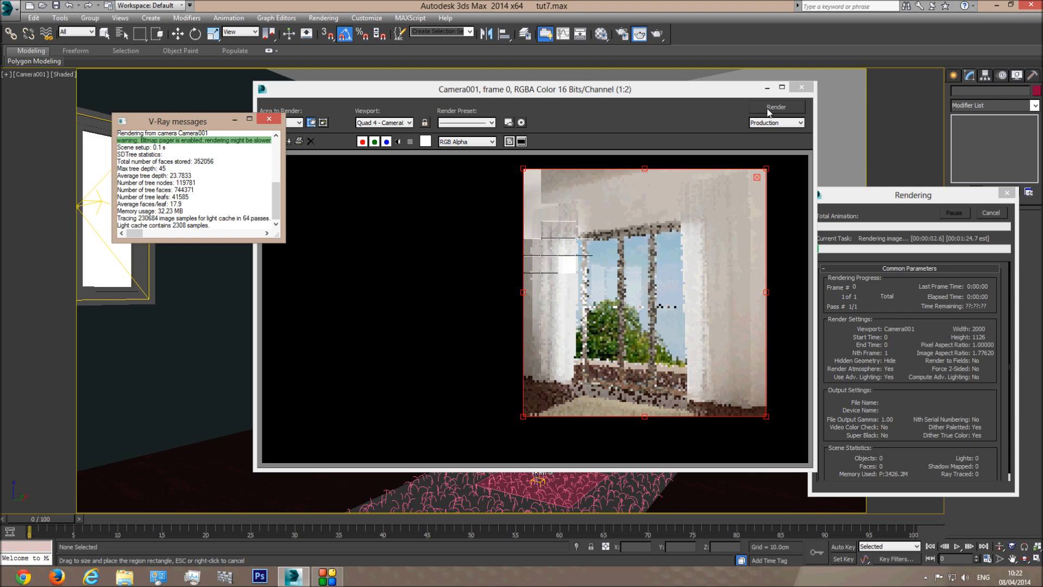
pyautogui.doubleClick(630, 91)
pyautogui.scroll(1, 568, 301)
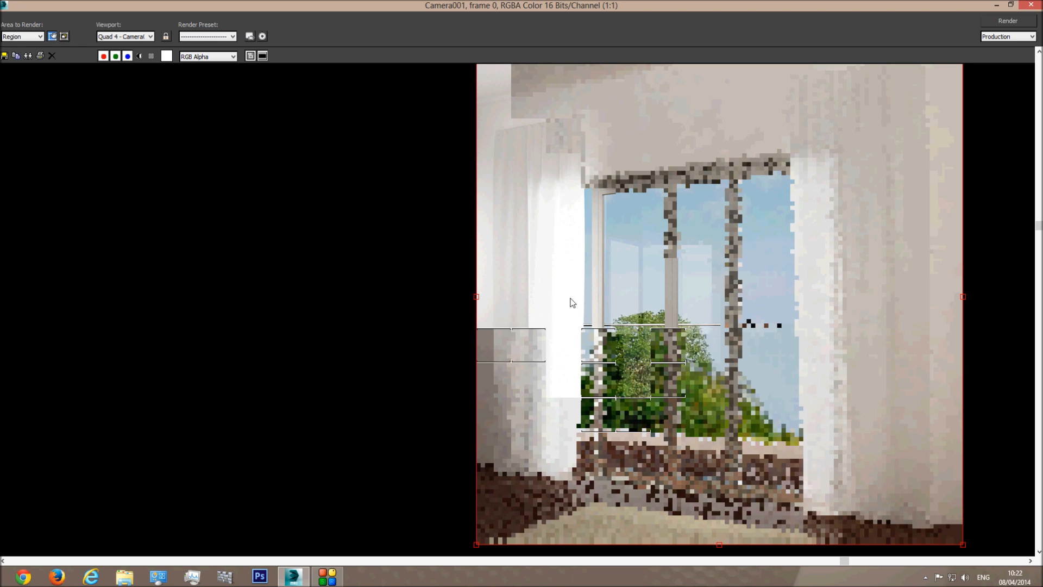
pyautogui.scroll(-1, 609, 322)
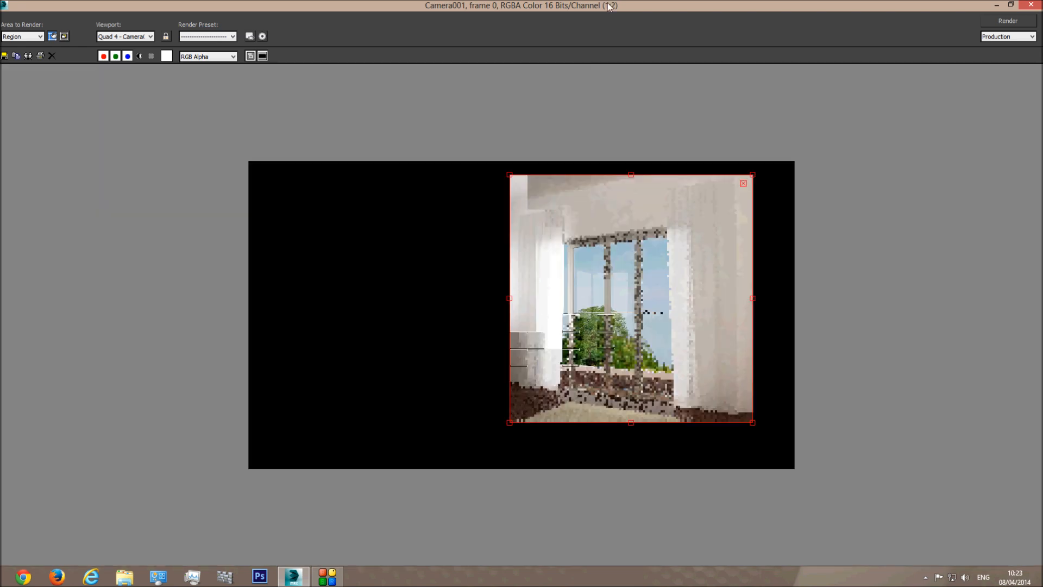
pyautogui.doubleClick(501, 7)
pyautogui.click(992, 213)
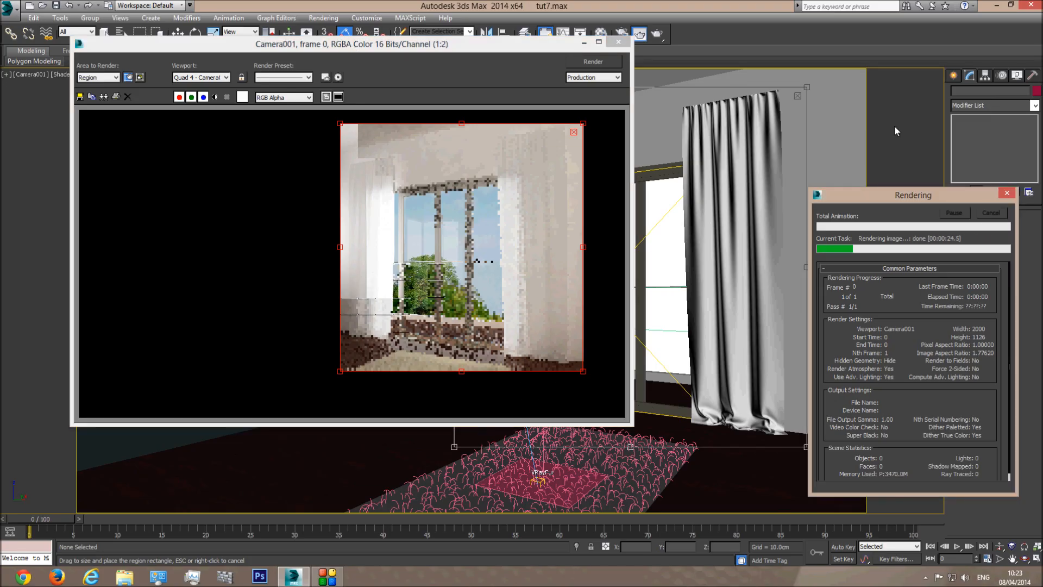
# - Darken the translucency color of the 22 - Default VRay2SidedMtl to a dark grey
pyautogui.click(600, 32)
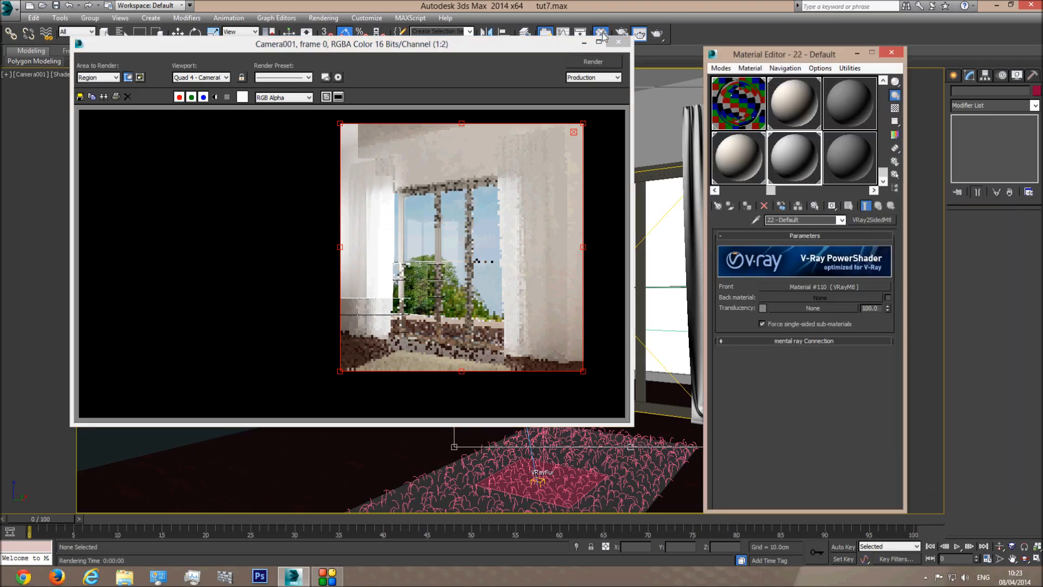
pyautogui.click(762, 308)
pyautogui.moveTo(380, 123); pyautogui.dragTo(341, 122)
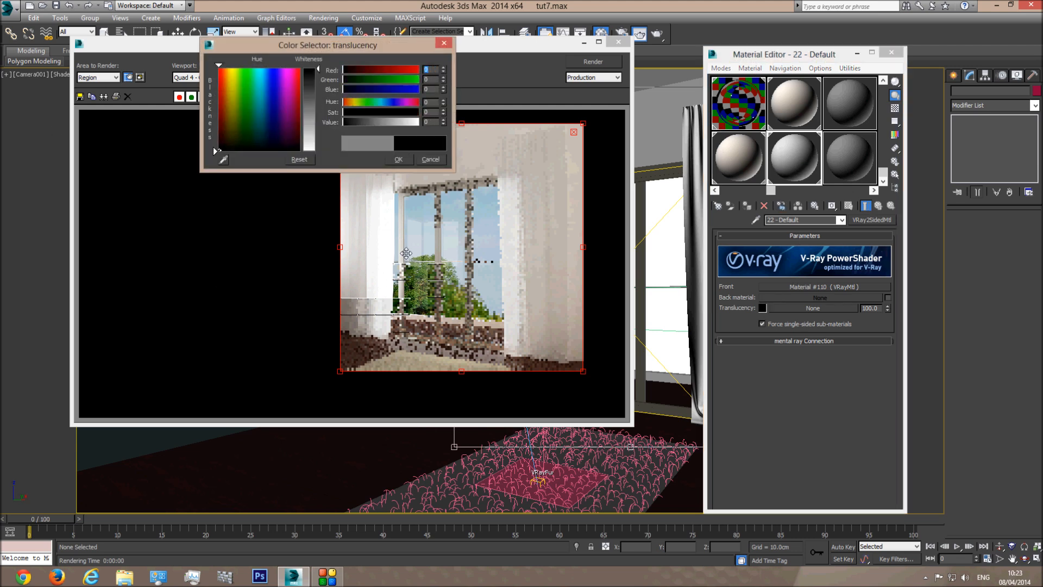
pyautogui.moveTo(318, 70)
pyautogui.mouseDown()
pyautogui.moveTo(318, 151)
pyautogui.moveTo(326, 92)
pyautogui.mouseUp()
pyautogui.click(400, 160)
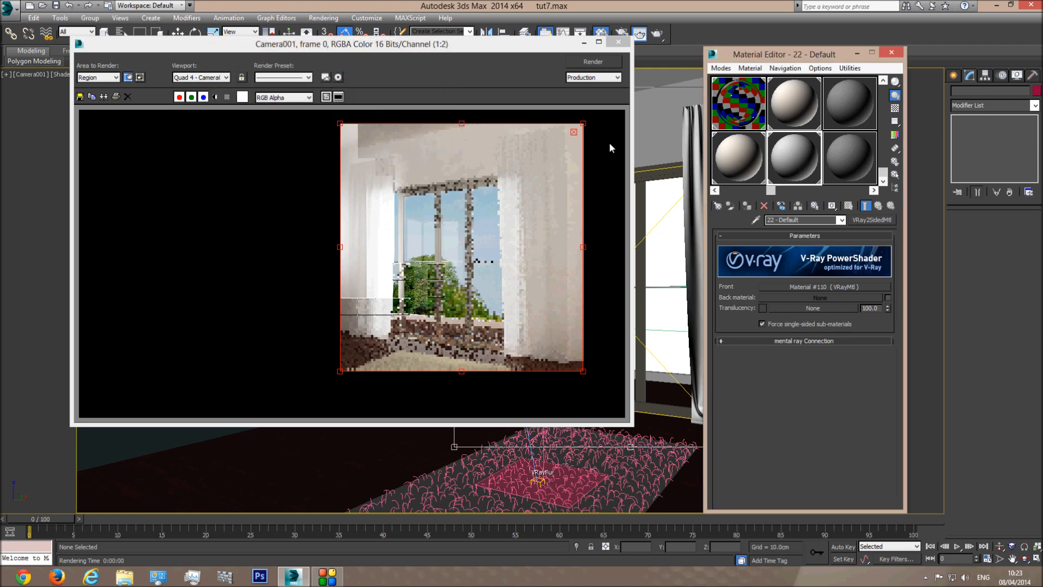
# - Render the curtain region again to compare the darker translucency, and close the render window and Material Editor
pyautogui.click(593, 61)
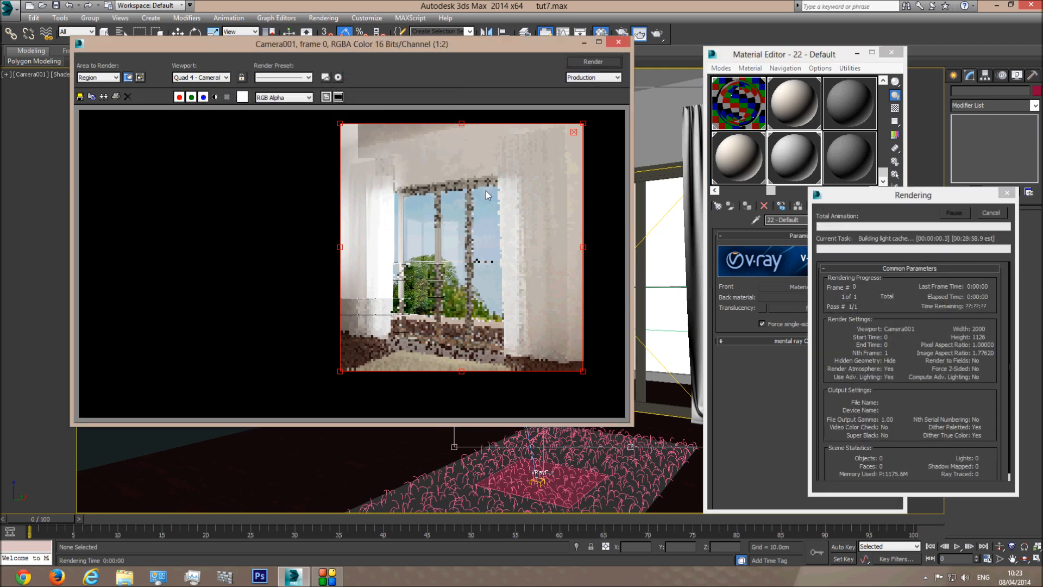
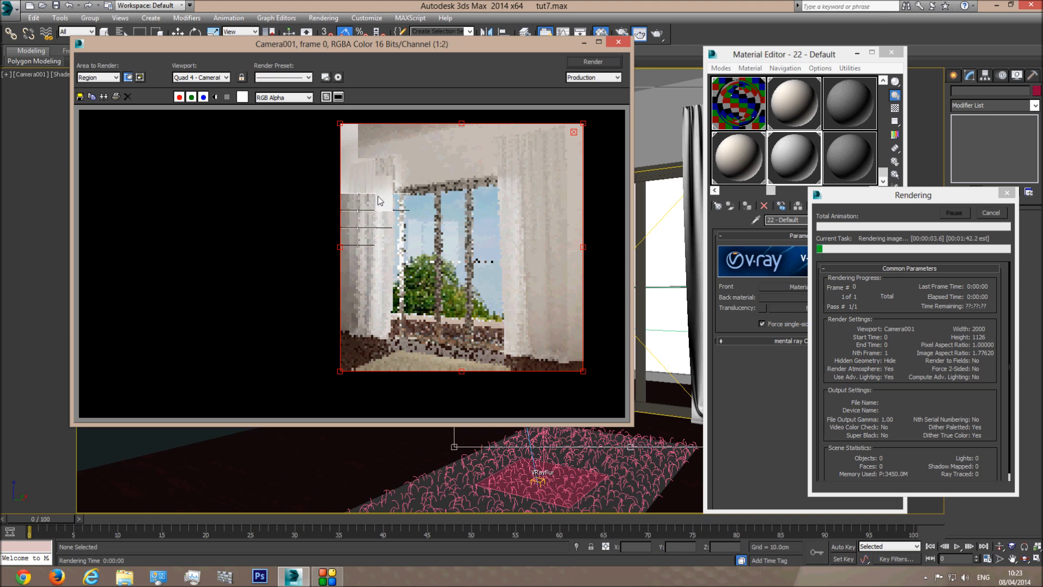
pyautogui.scroll(1, 379, 199)
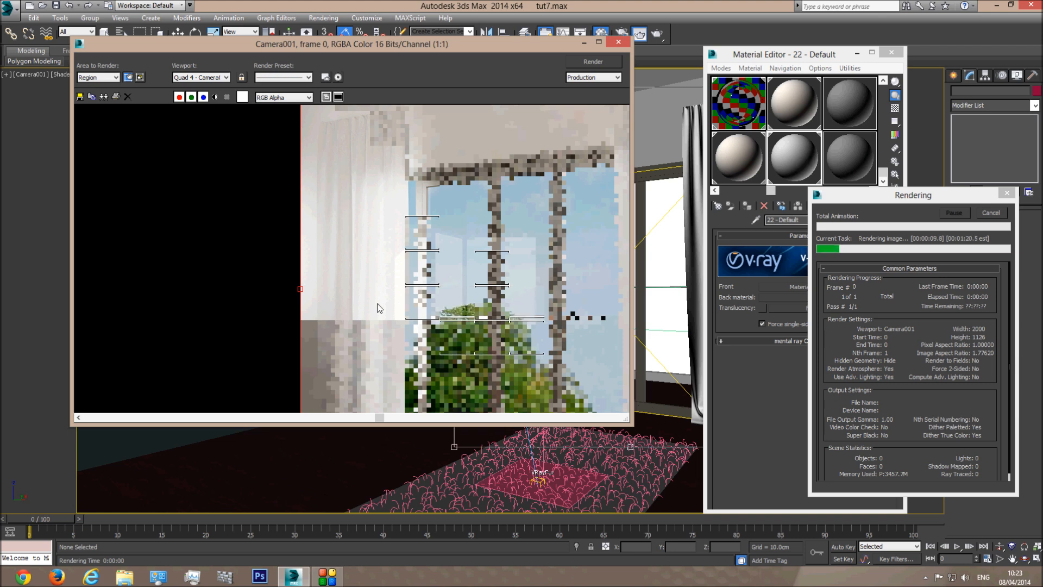
pyautogui.scroll(-1, 422, 215)
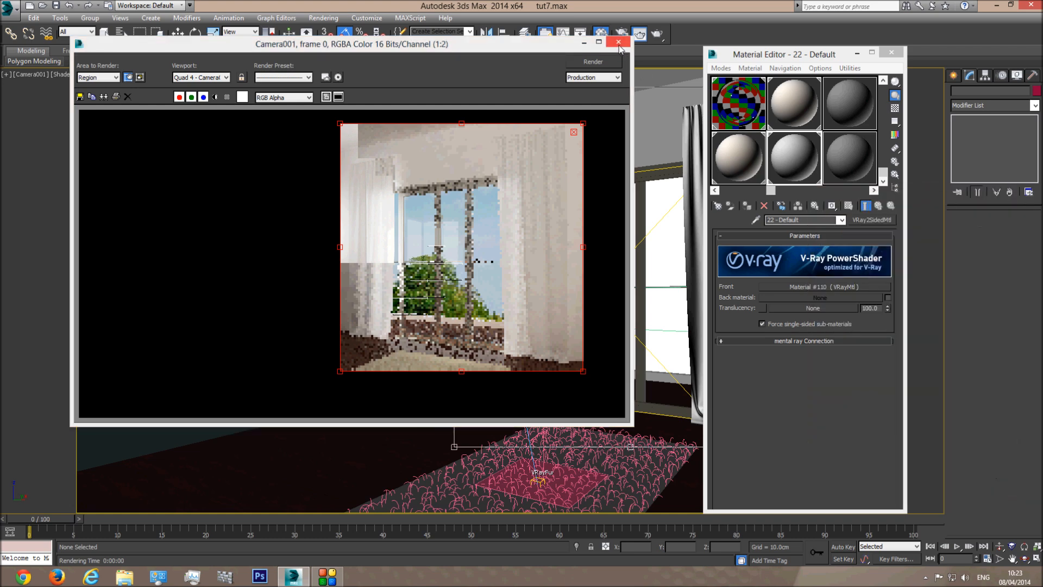
pyautogui.click(618, 42)
pyautogui.click(889, 52)
# - Select the plane light at the sliding door in the wireframe top view and check its position relative to the curtains
pyautogui.press('w')
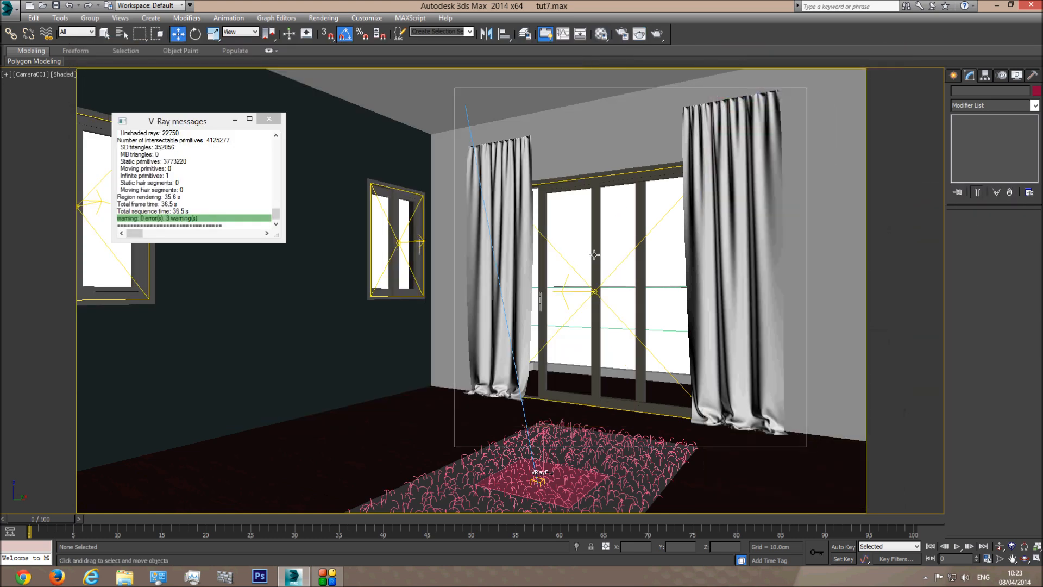
pyautogui.press('t')
pyautogui.press('F3')
pyautogui.moveTo(342, 249); pyautogui.dragTo(450, 283, button='middle')
pyautogui.click(457, 283)
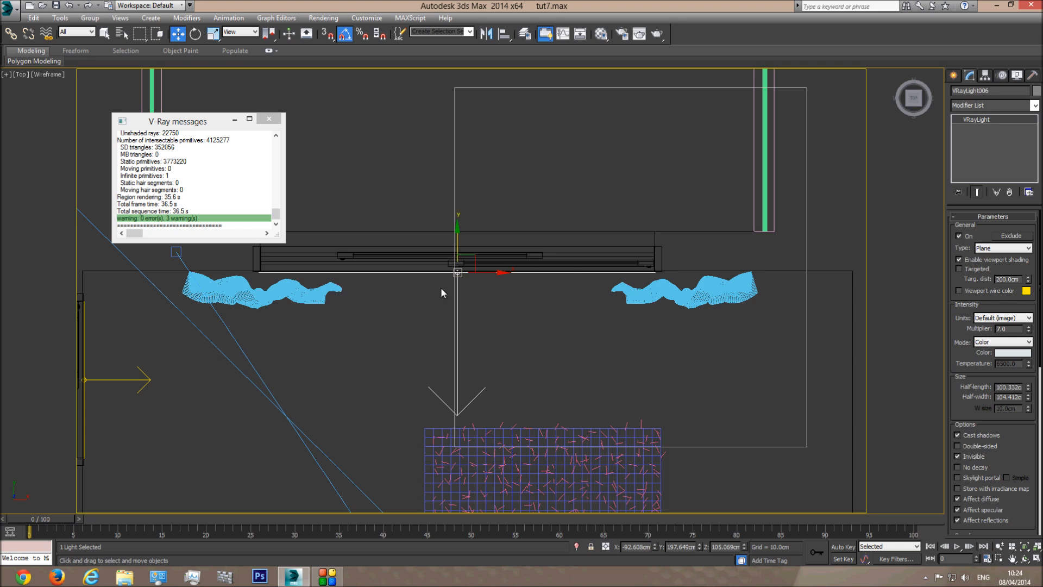
pyautogui.press('c')
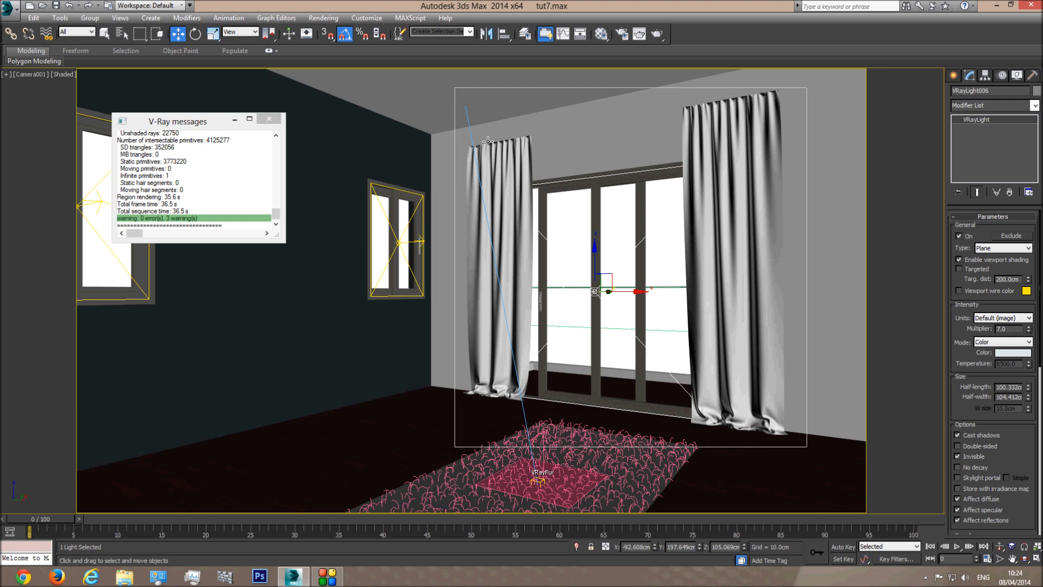
# - Convert the curtain near the room corner to an Editable Poly and attach the other curtain to it
pyautogui.click(513, 174)
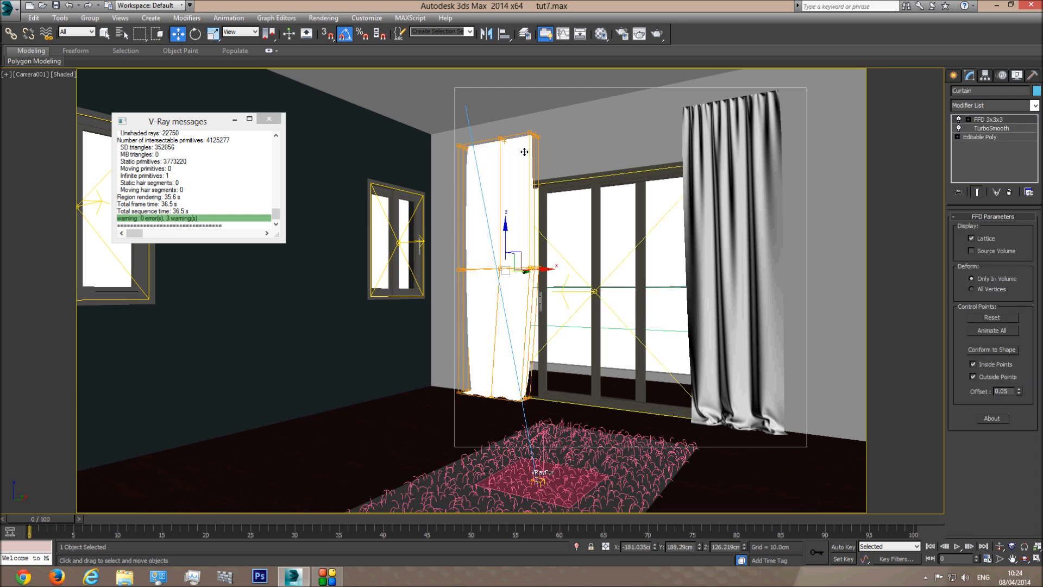
pyautogui.rightClick(515, 174)
pyautogui.moveTo(565, 272)
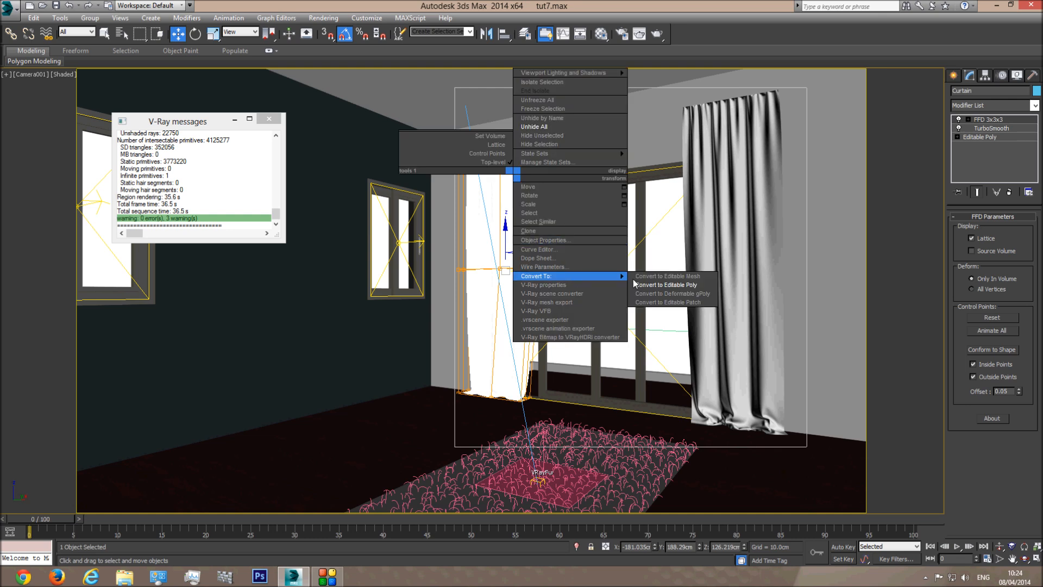
pyautogui.click(653, 283)
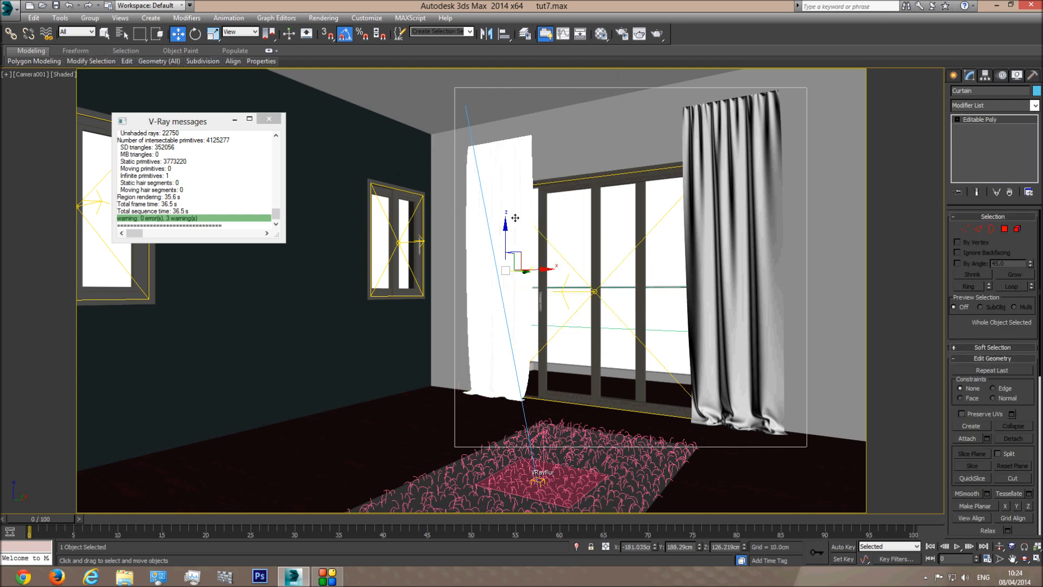
pyautogui.click(966, 438)
pyautogui.click(745, 182)
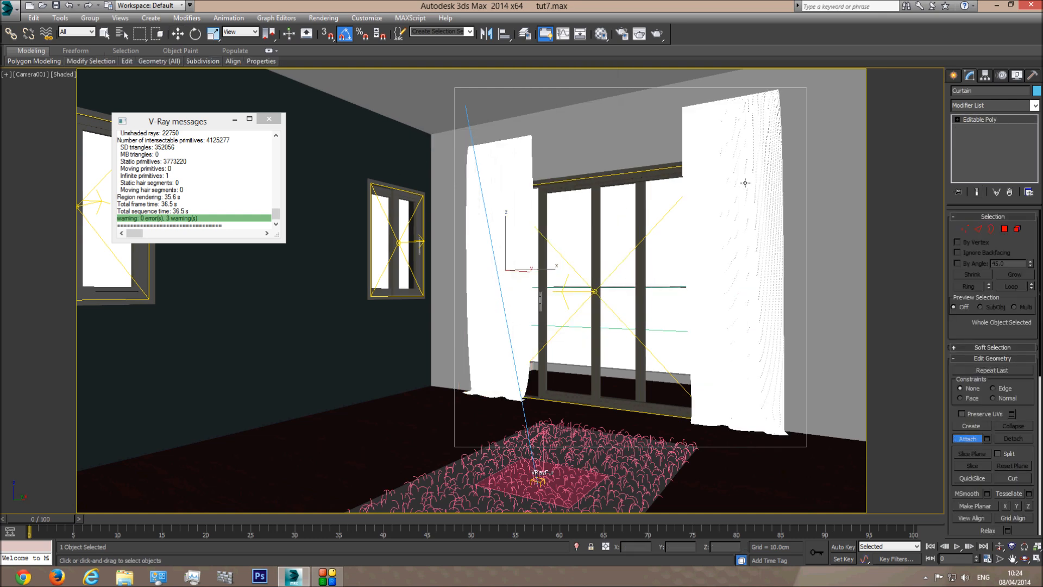
pyautogui.rightClick(715, 275)
# - Add an FFD 4x4x4 modifier to the combined curtains, working in the wireframe left view
pyautogui.press('l')
pyautogui.press('F3')
pyautogui.scroll(5, 540, 285)
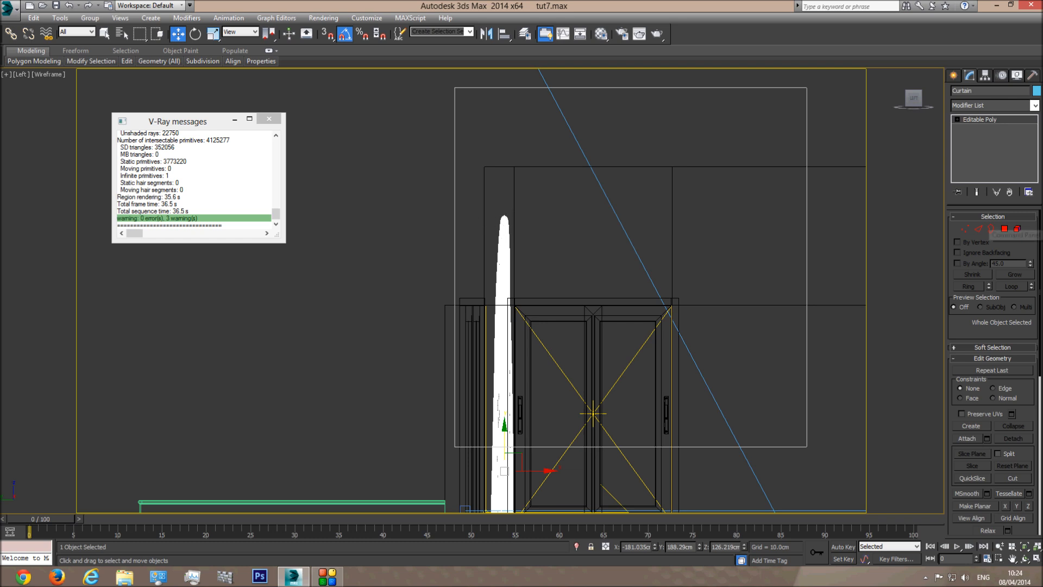
pyautogui.click(1036, 106)
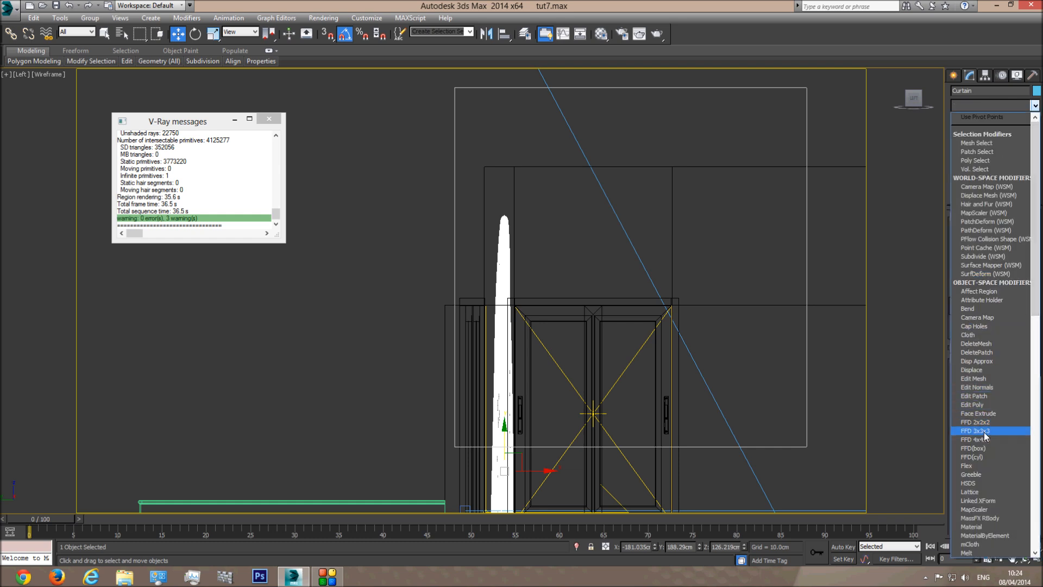
pyautogui.click(983, 440)
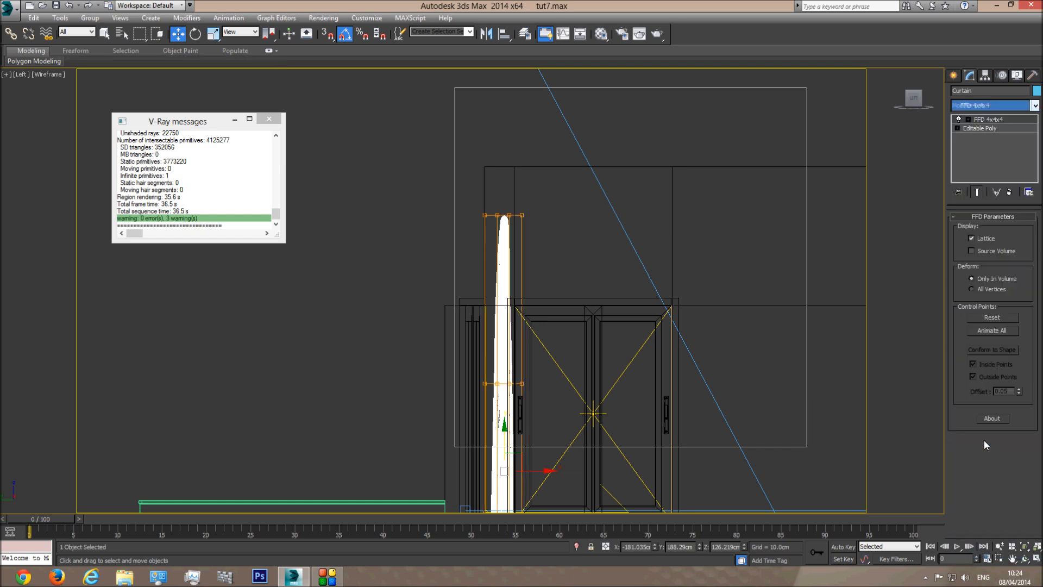
pyautogui.click(996, 121)
# - Scale the top two rows of FFD control points inward to narrow the curtains' depth toward the top
pyautogui.moveTo(496, 216); pyautogui.dragTo(520, 229)
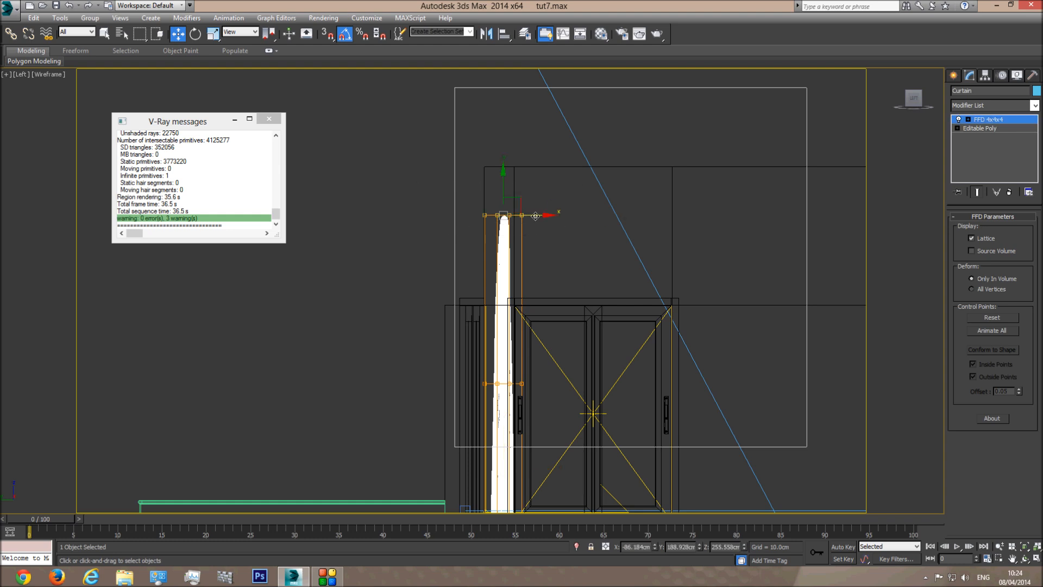
pyautogui.press('r')
pyautogui.moveTo(553, 218); pyautogui.dragTo(507, 227)
pyautogui.moveTo(448, 403); pyautogui.dragTo(448, 403)
pyautogui.moveTo(549, 387); pyautogui.dragTo(540, 386)
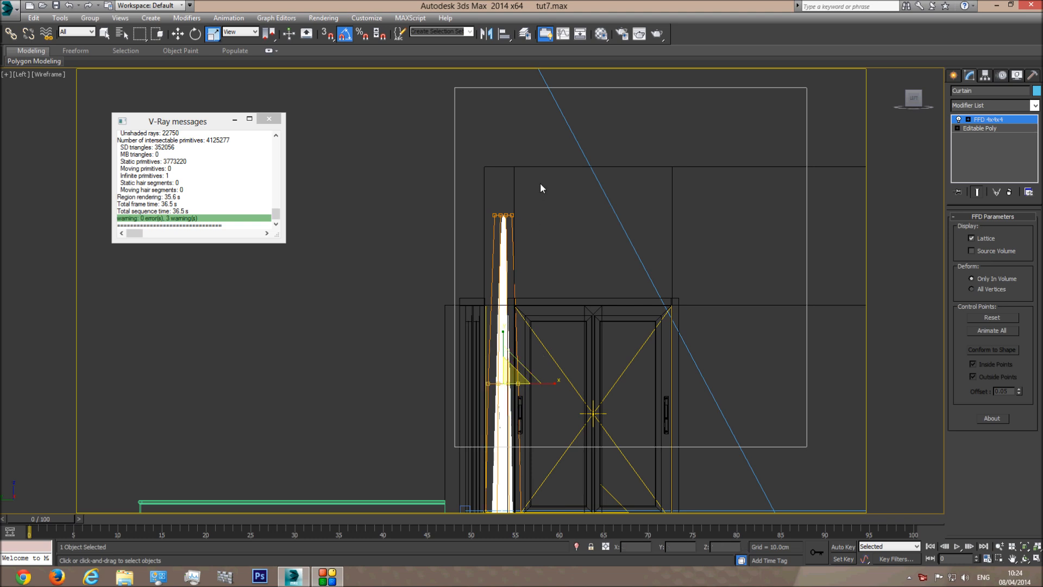
# - Move the top two rows of FFD control points toward the sliding door wall and deselect the curtains
pyautogui.moveTo(540, 185); pyautogui.dragTo(479, 229)
pyautogui.press('w')
pyautogui.moveTo(539, 219); pyautogui.dragTo(512, 220)
pyautogui.moveTo(440, 416); pyautogui.dragTo(440, 416)
pyautogui.moveTo(531, 383); pyautogui.dragTo(523, 383)
pyautogui.press('c')
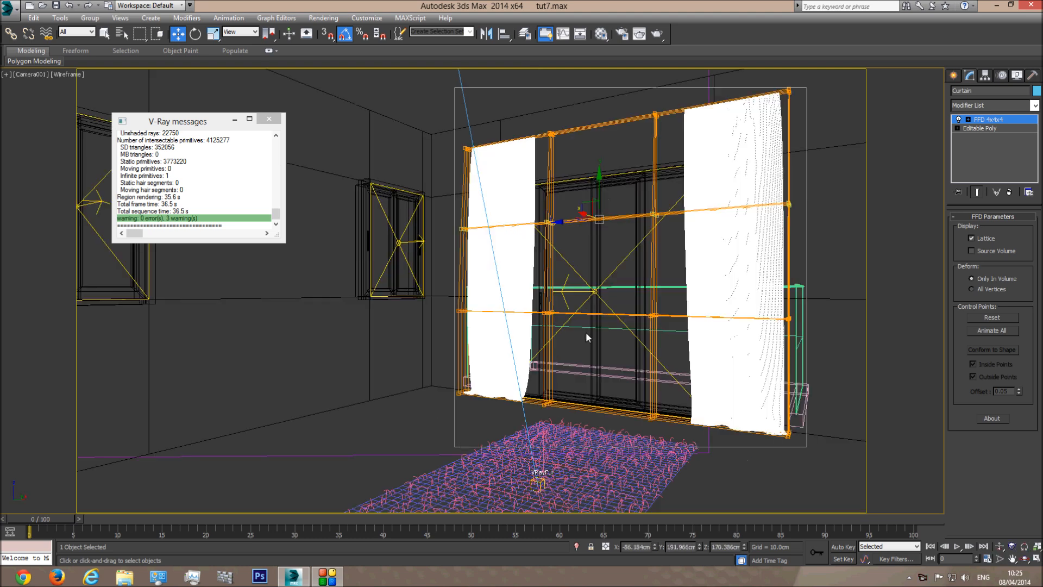
pyautogui.press('F3')
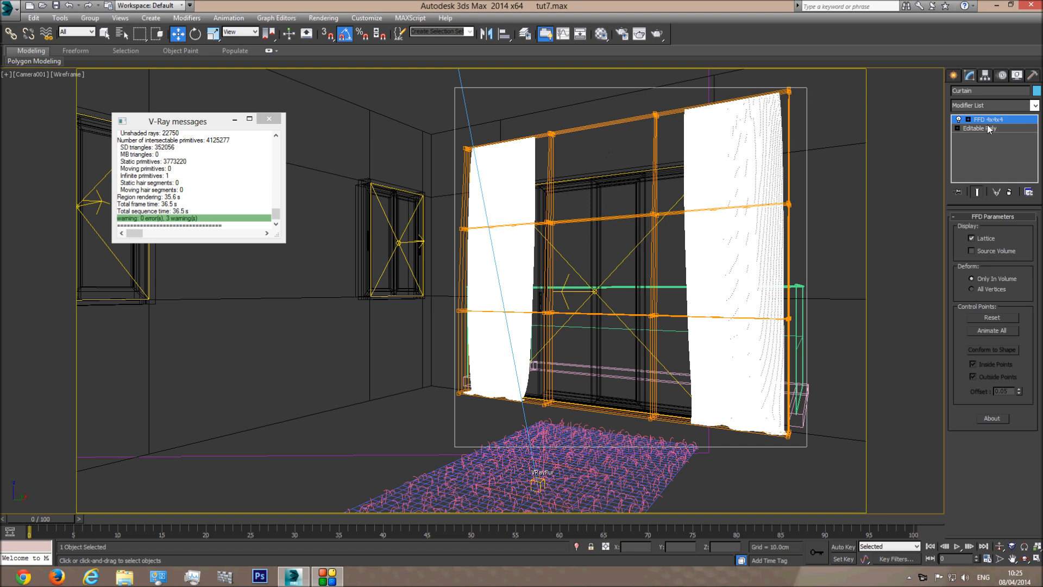
pyautogui.click(957, 128)
pyautogui.click(606, 145)
pyautogui.press('F3')
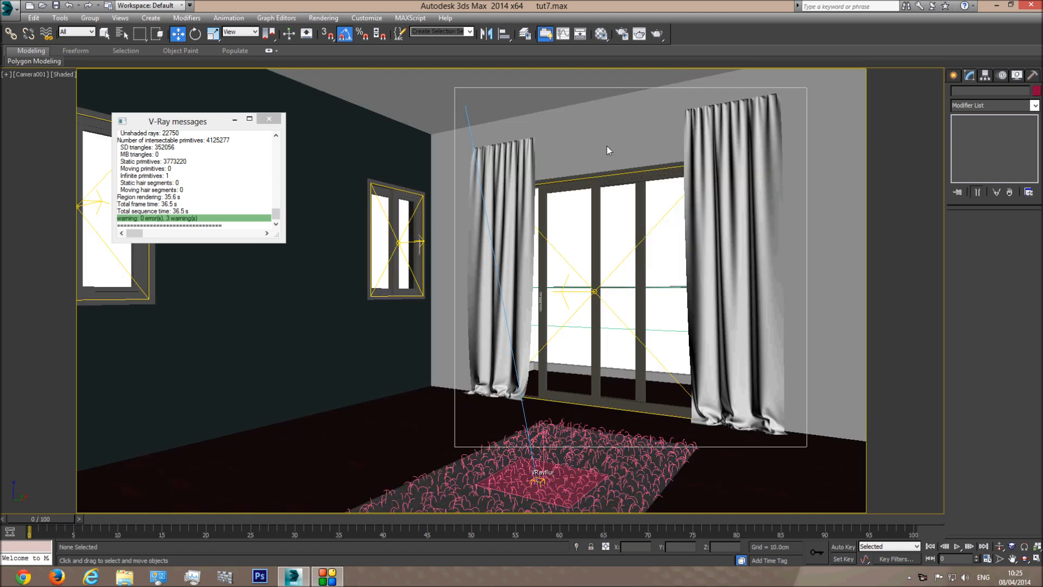
# - Inspect the reshaped curtains beside the sliding door from a closer perspective angle
pyautogui.press('p')
pyautogui.moveTo(572, 208); pyautogui.dragTo(521, 241, button='middle')
pyautogui.scroll(5, 517, 202)
pyautogui.moveTo(513, 179); pyautogui.dragTo(468, 317, button='middle')
pyautogui.click(1024, 558)
pyautogui.moveTo(500, 339); pyautogui.dragTo(459, 244)
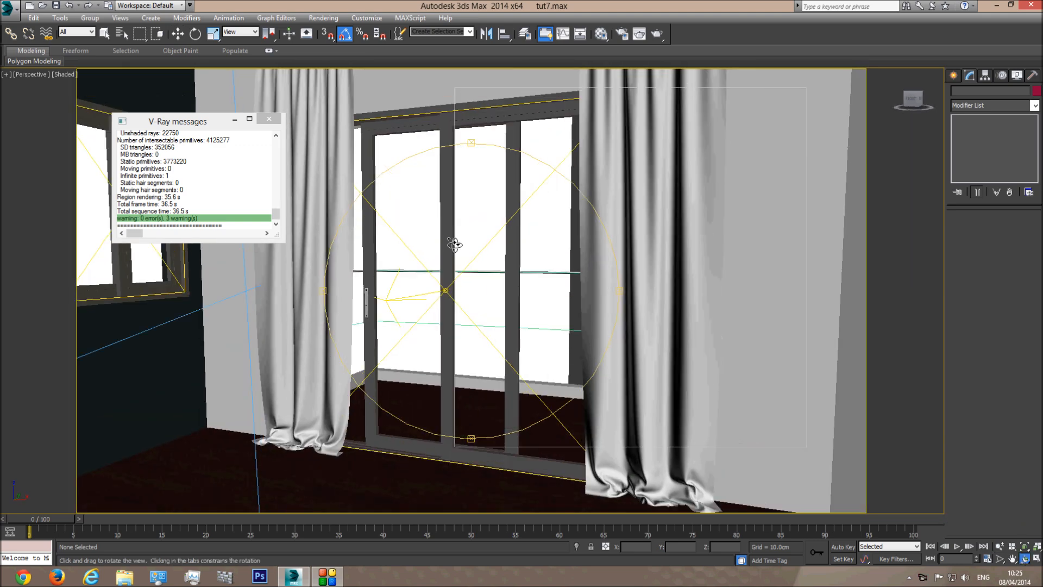
# - Show the curtains' side profile in the wireframe left view and close the V-Ray messages window
pyautogui.press('c')
pyautogui.press('t')
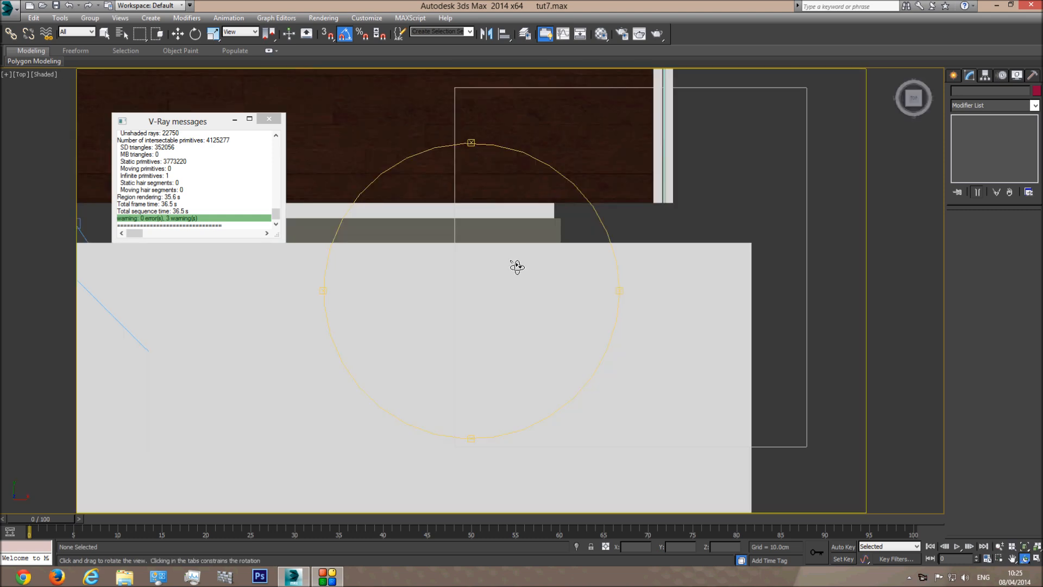
pyautogui.press('F3')
pyautogui.press('l')
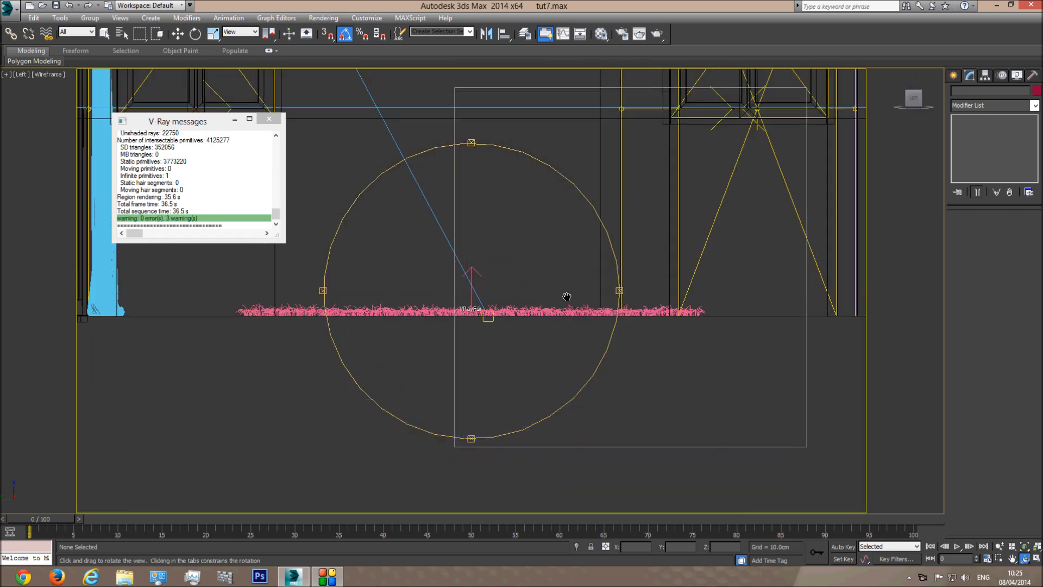
pyautogui.click(269, 119)
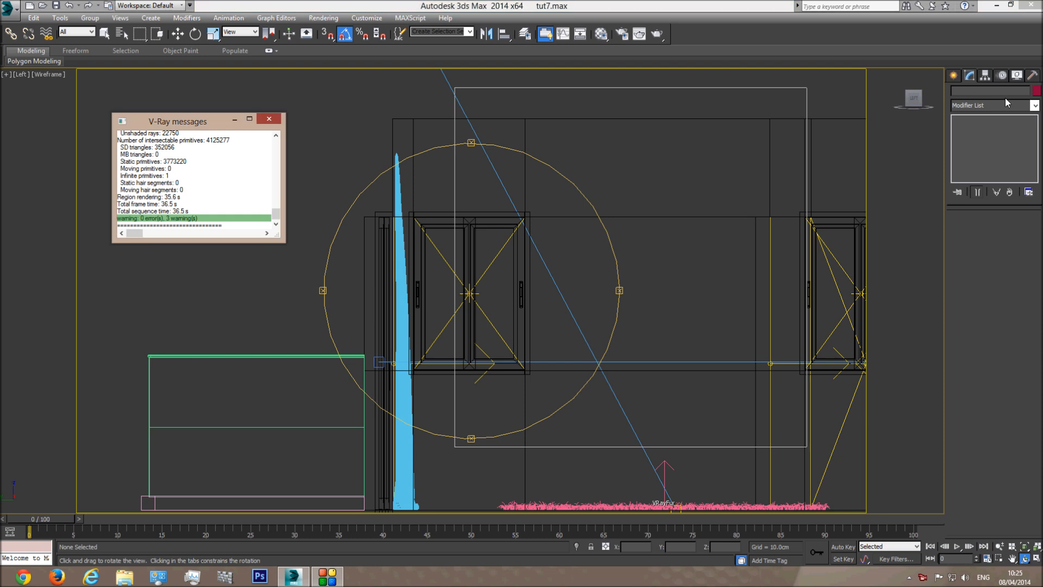
# - Draw a box about 5.5 by 5.2 cm and 12 cm high around the curtains' top end in the left view
pyautogui.click(954, 78)
pyautogui.click(972, 144)
pyautogui.scroll(6, 440, 216)
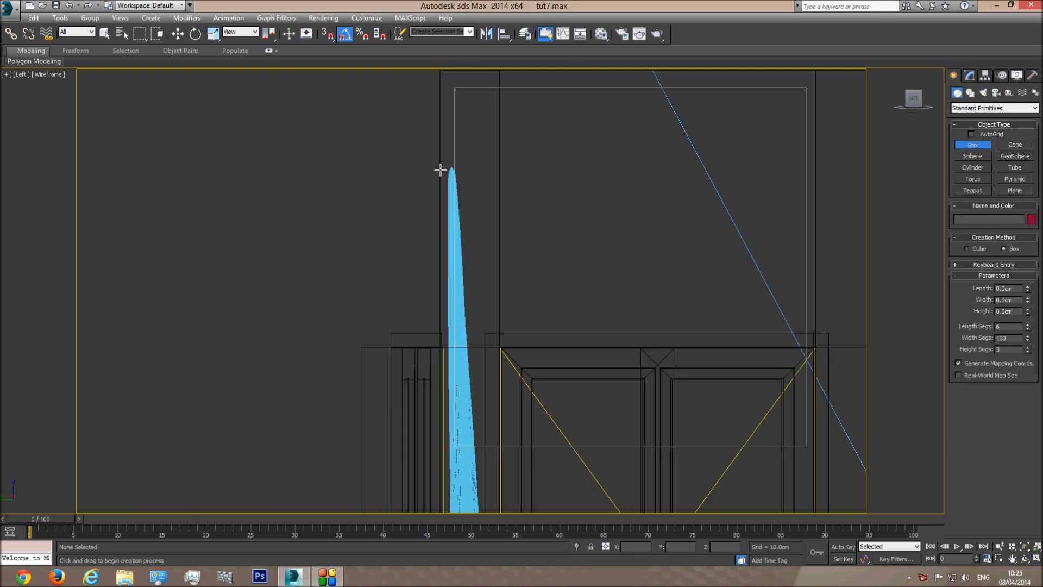
pyautogui.moveTo(439, 134); pyautogui.dragTo(480, 178)
pyautogui.click(495, 82)
# - Extend the box's height to about 256.7 cm in the top view and move it along the wall past the right-hand curtain
pyautogui.press('t')
pyautogui.moveTo(468, 308); pyautogui.dragTo(461, 379, button='middle')
pyautogui.scroll(-6, 511, 370)
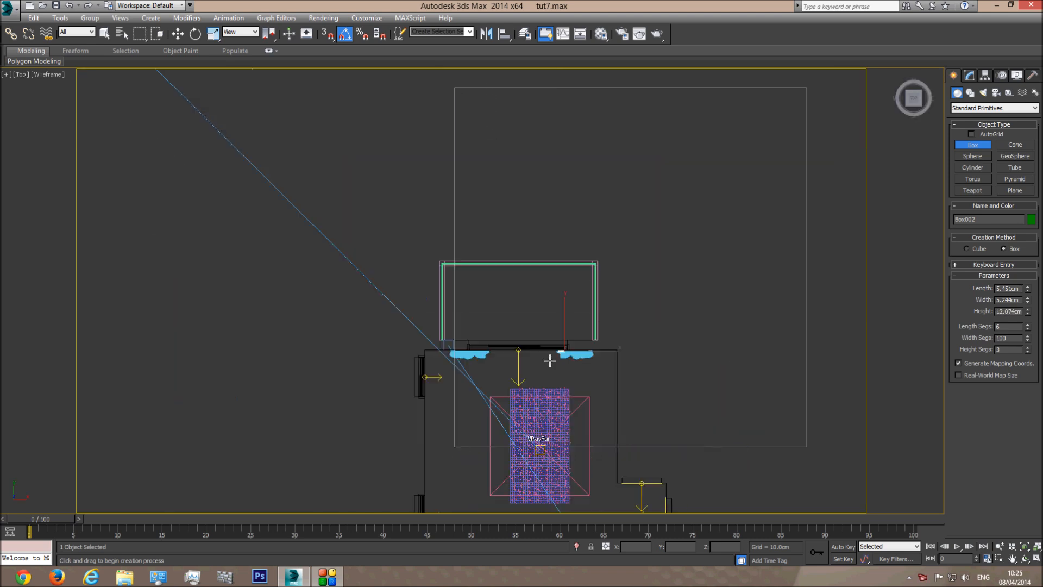
pyautogui.scroll(5, 581, 366)
pyautogui.moveTo(1027, 308); pyautogui.dragTo(882, 302)
pyautogui.click(178, 34)
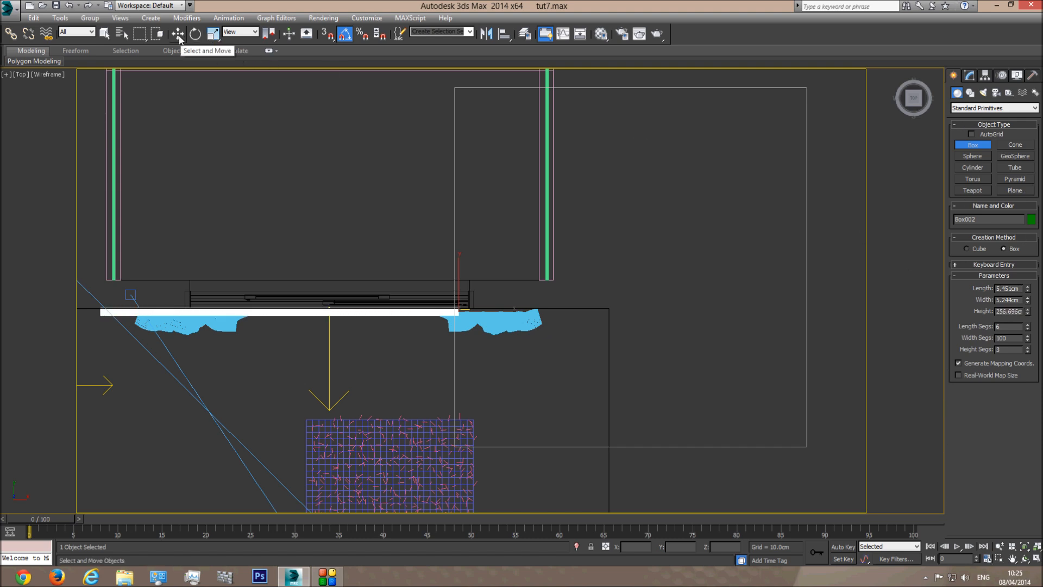
pyautogui.moveTo(488, 313); pyautogui.dragTo(580, 312)
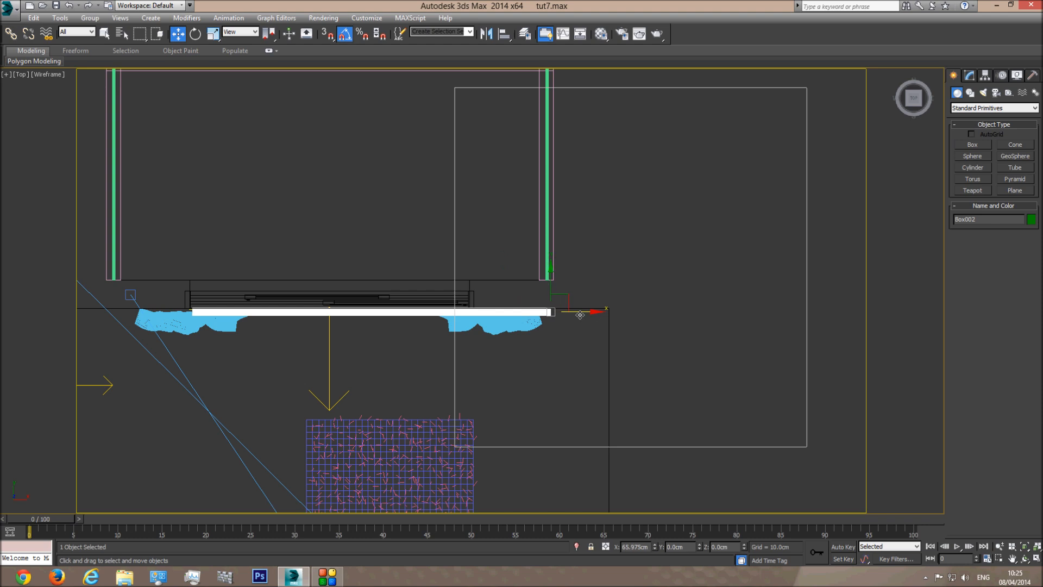
# - Set the box's height to about 310.6 cm and its length, width and height segments to 1
pyautogui.click(970, 76)
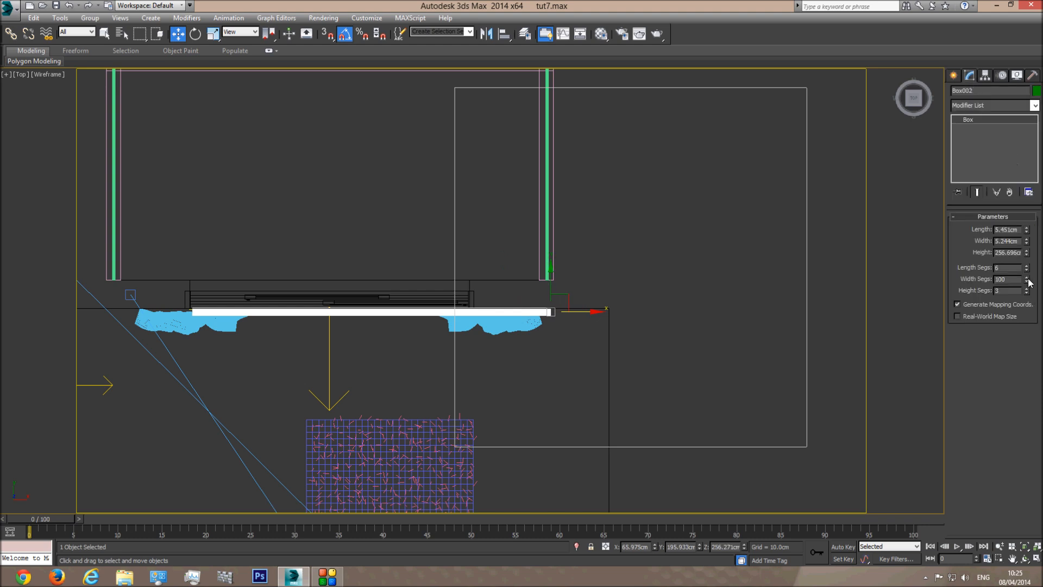
pyautogui.moveTo(1029, 257); pyautogui.dragTo(1028, 240)
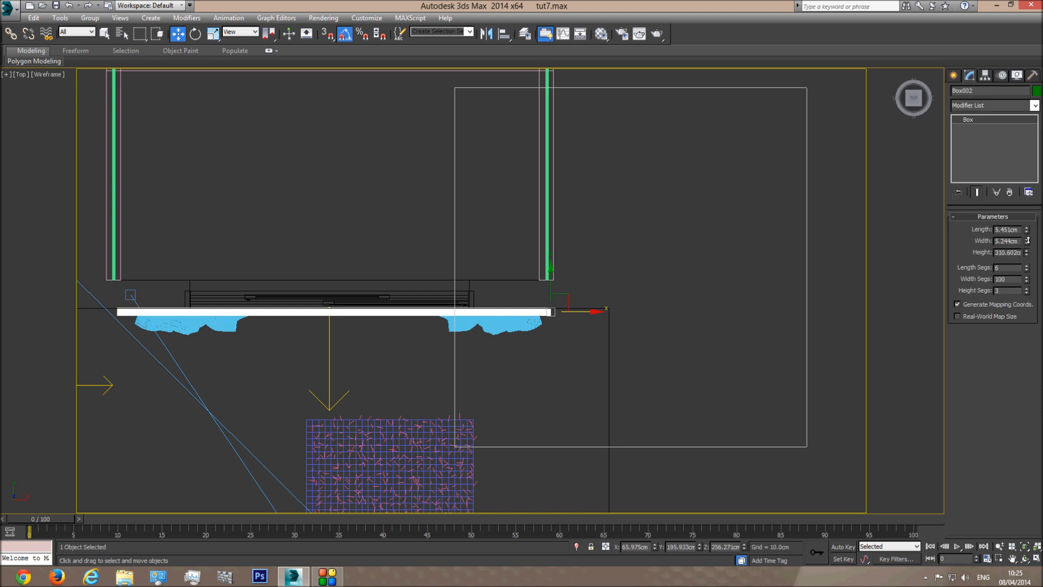
pyautogui.press('Return')
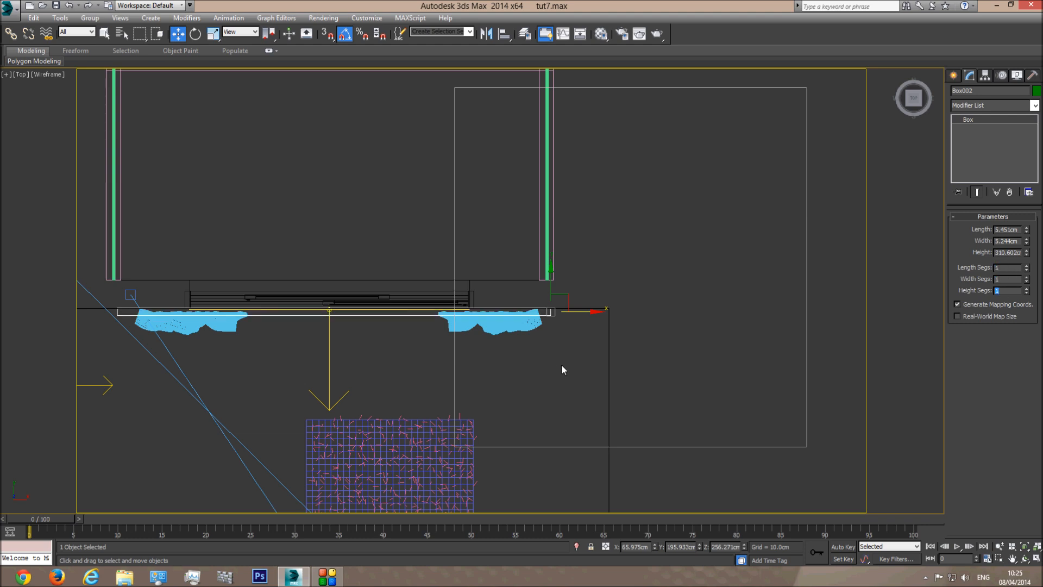
# - Convert the box above the curtains to an Editable Poly in the shaded perspective view
pyautogui.press('p')
pyautogui.click(1025, 547)
pyautogui.click(1025, 558)
pyautogui.press('F3')
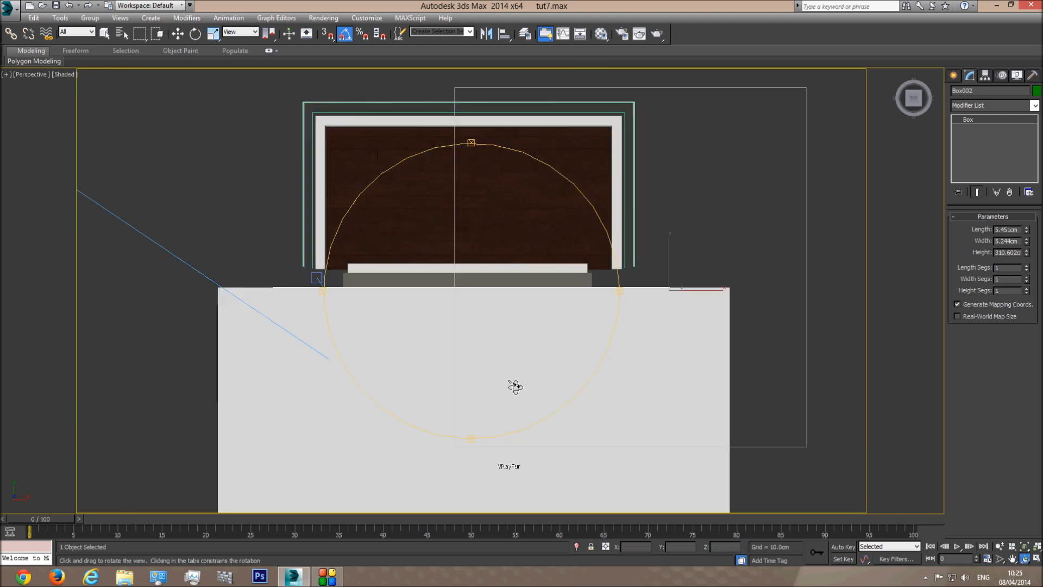
pyautogui.moveTo(514, 386); pyautogui.dragTo(524, 313)
pyautogui.scroll(2, 524, 317)
pyautogui.moveTo(527, 368); pyautogui.dragTo(542, 290)
pyautogui.press('w')
pyautogui.rightClick(678, 357)
pyautogui.moveTo(713, 454)
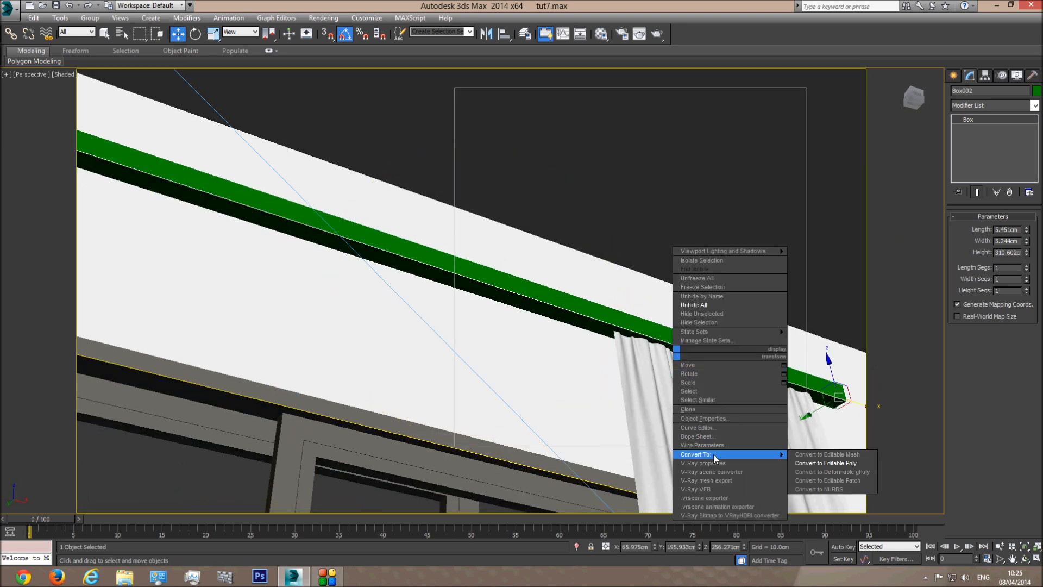
pyautogui.click(820, 463)
# - Select the ring of short edges across the rail's underside and connect them with 2 segments at a pinch of 27
pyautogui.click(978, 229)
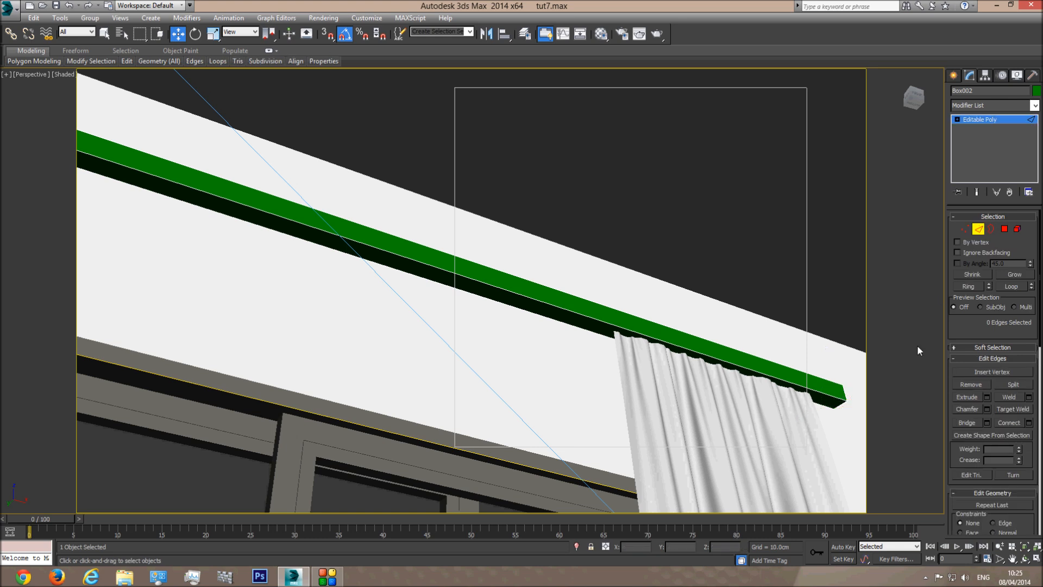
pyautogui.click(838, 405)
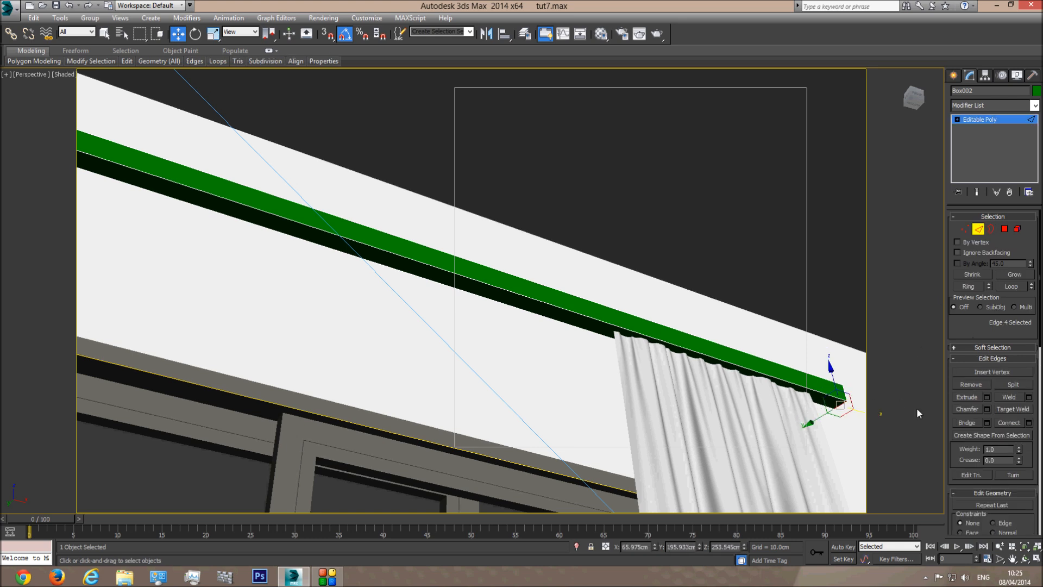
pyautogui.click(972, 288)
pyautogui.moveTo(421, 399); pyautogui.dragTo(971, 533, button='middle')
pyautogui.moveTo(655, 394); pyautogui.dragTo(43, 241, button='middle')
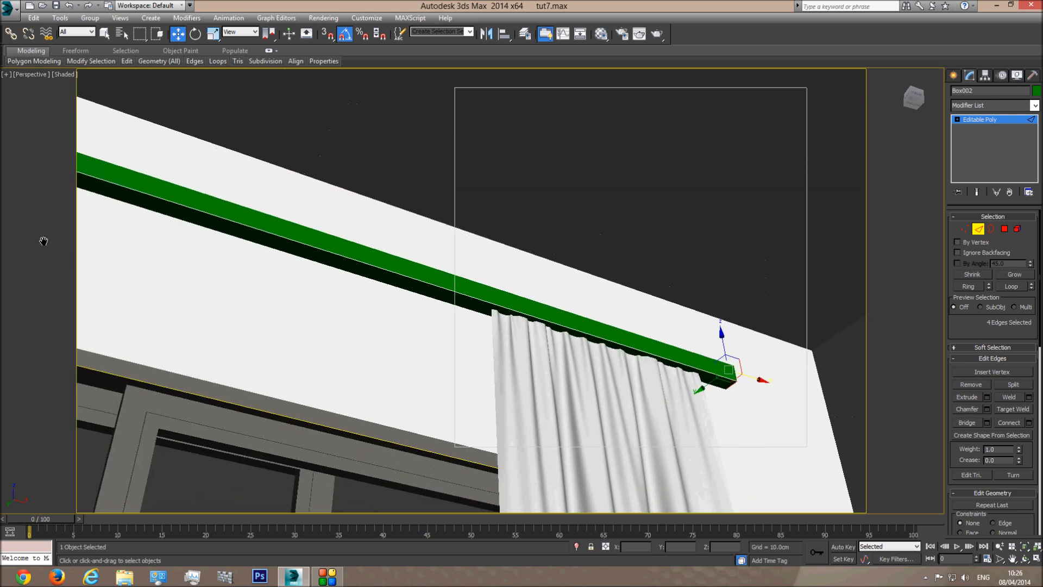
pyautogui.click(1028, 424)
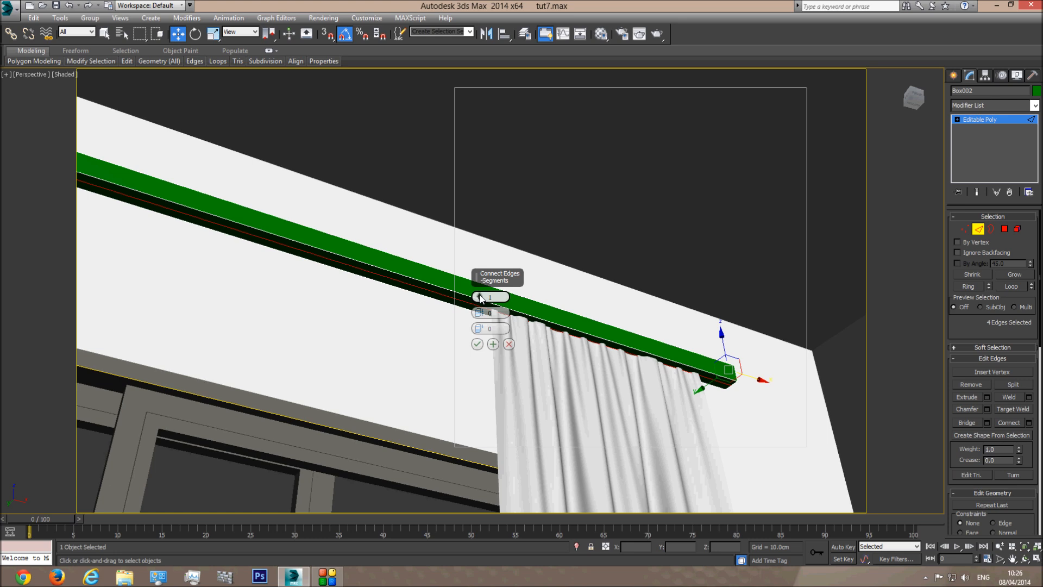
pyautogui.moveTo(479, 296); pyautogui.dragTo(480, 293)
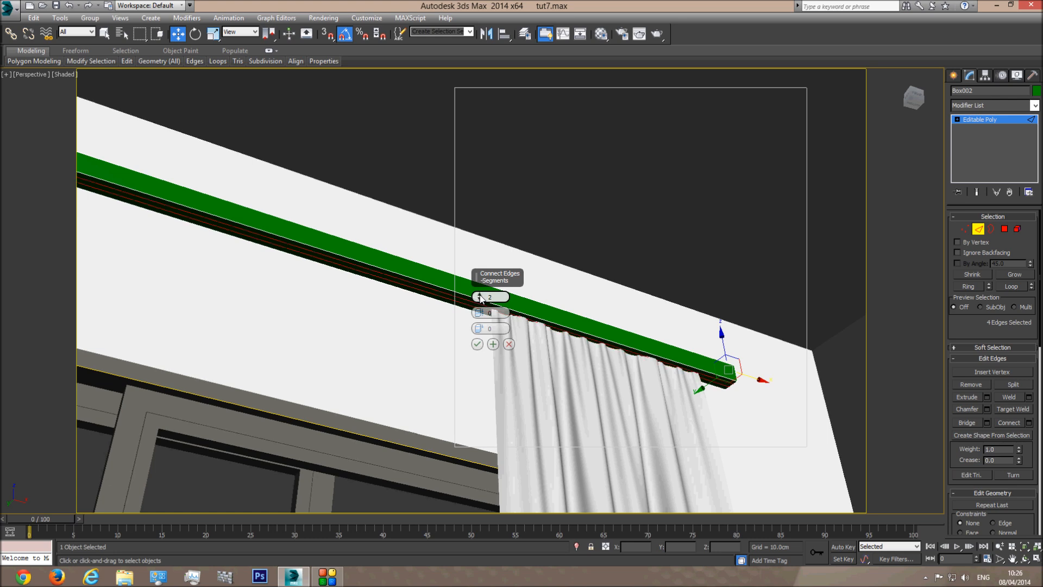
pyautogui.moveTo(479, 313); pyautogui.dragTo(485, 253)
pyautogui.click(477, 344)
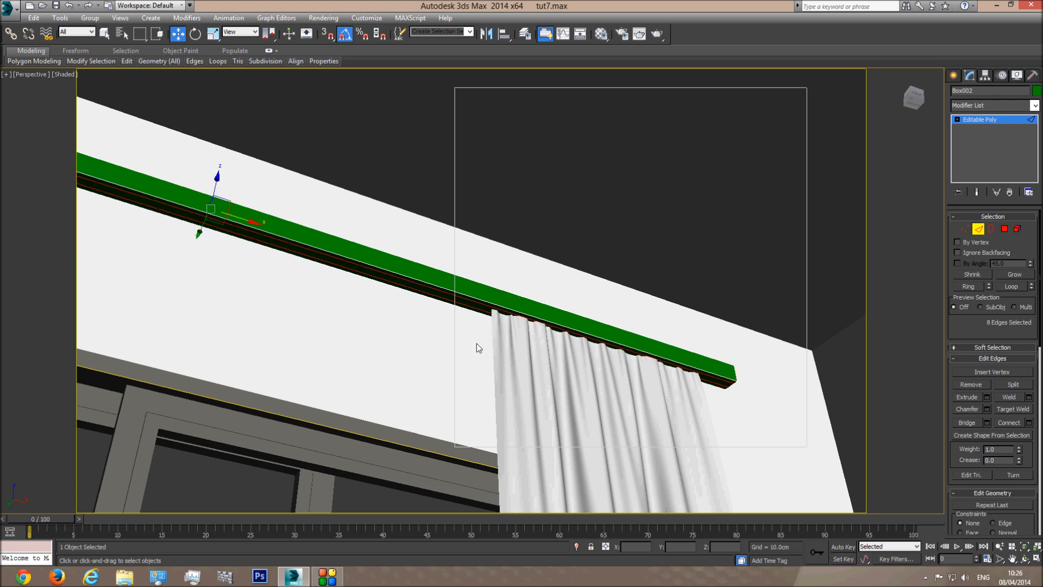
# - Select the ring of lengthwise rail edges and connect them with 2 segments pinched close to the rail's ends
pyautogui.click(1005, 229)
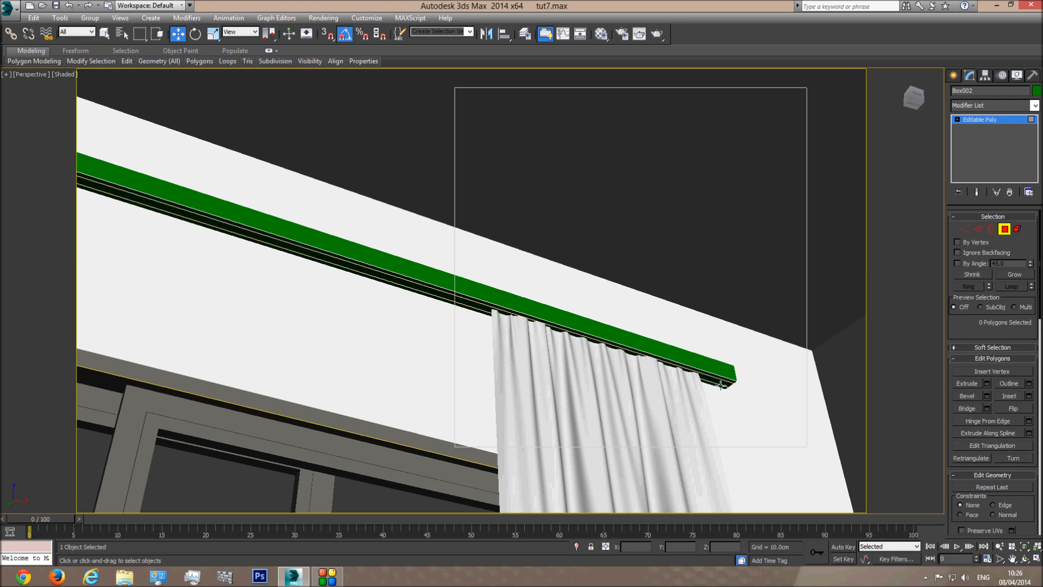
pyautogui.press('2')
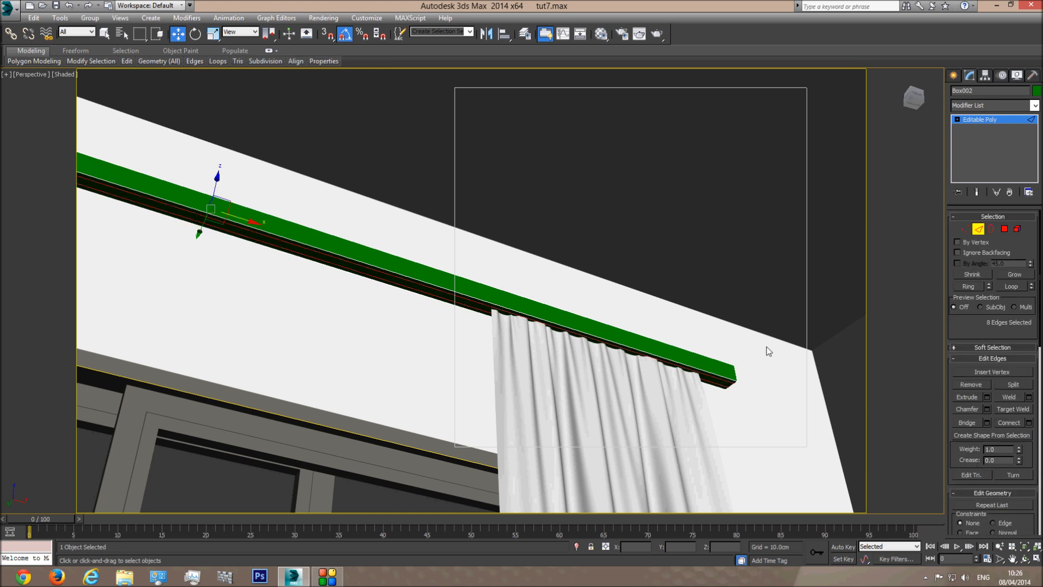
pyautogui.click(969, 286)
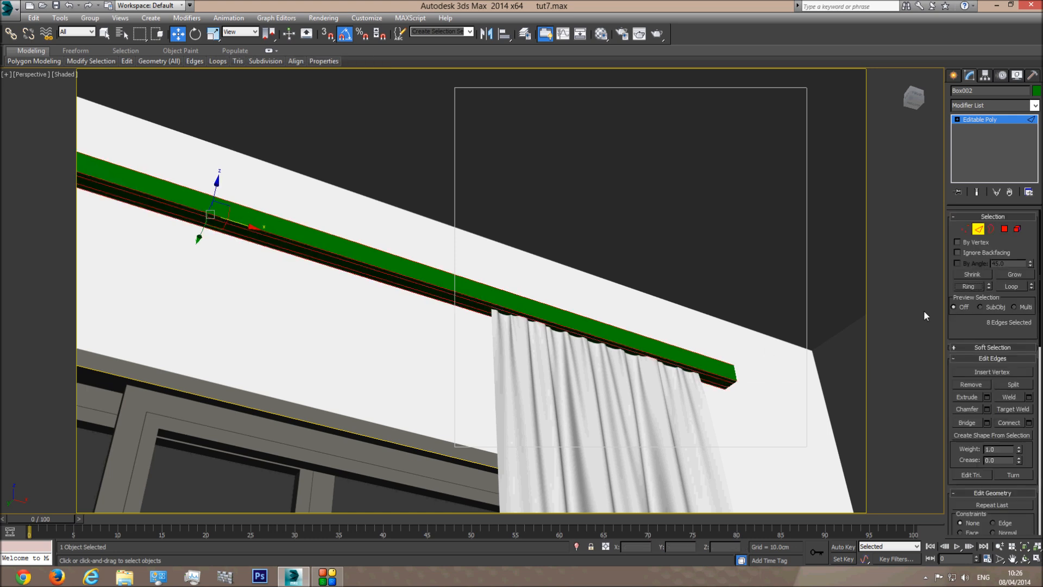
pyautogui.click(1029, 423)
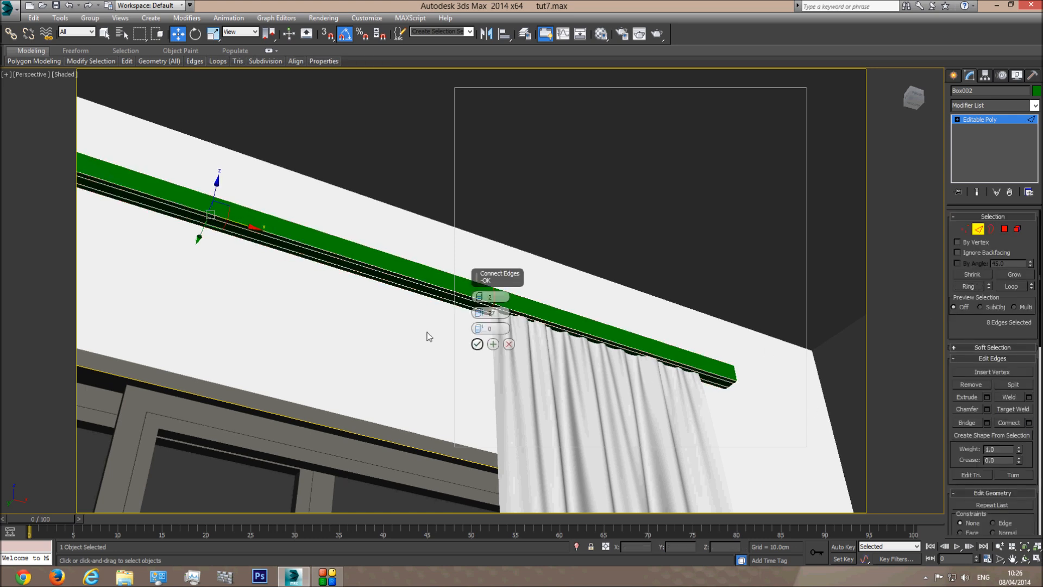
pyautogui.moveTo(479, 312); pyautogui.dragTo(494, 159)
pyautogui.click(477, 344)
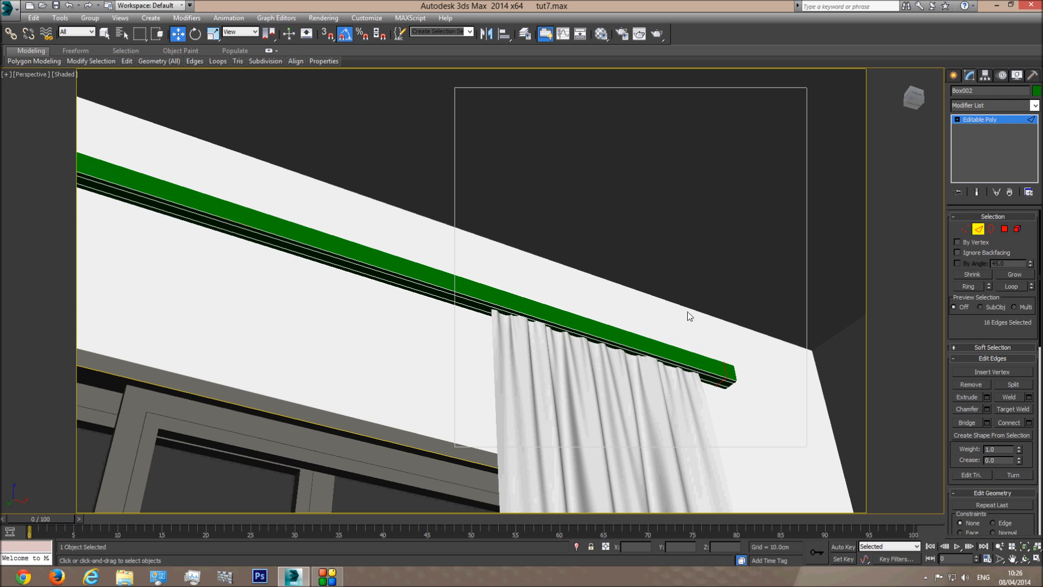
# - Extrude the long middle polygon on the rail's underside inward by about -2.2 cm to form a curtain channel
pyautogui.click(1005, 228)
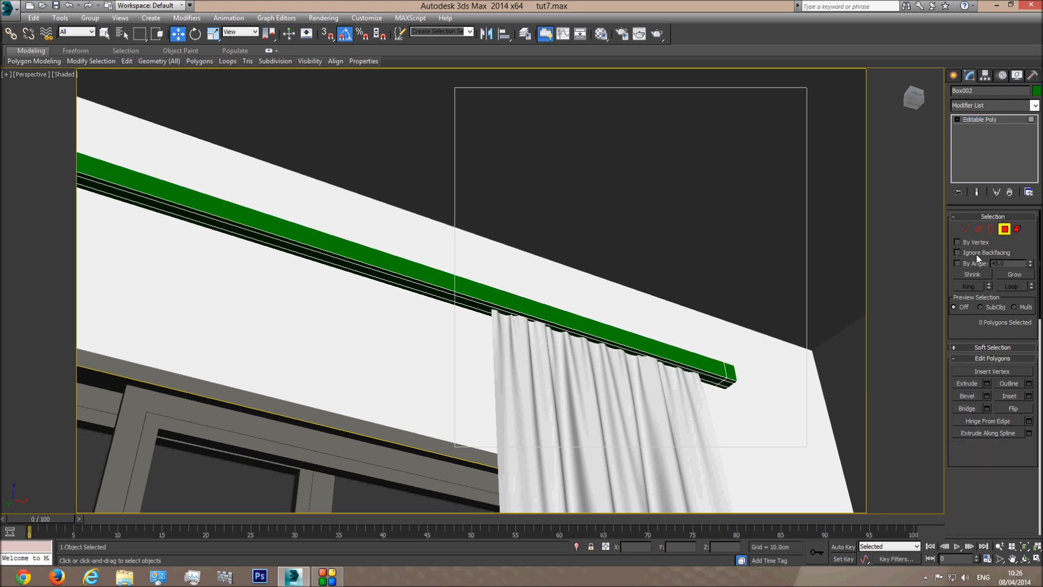
pyautogui.click(709, 378)
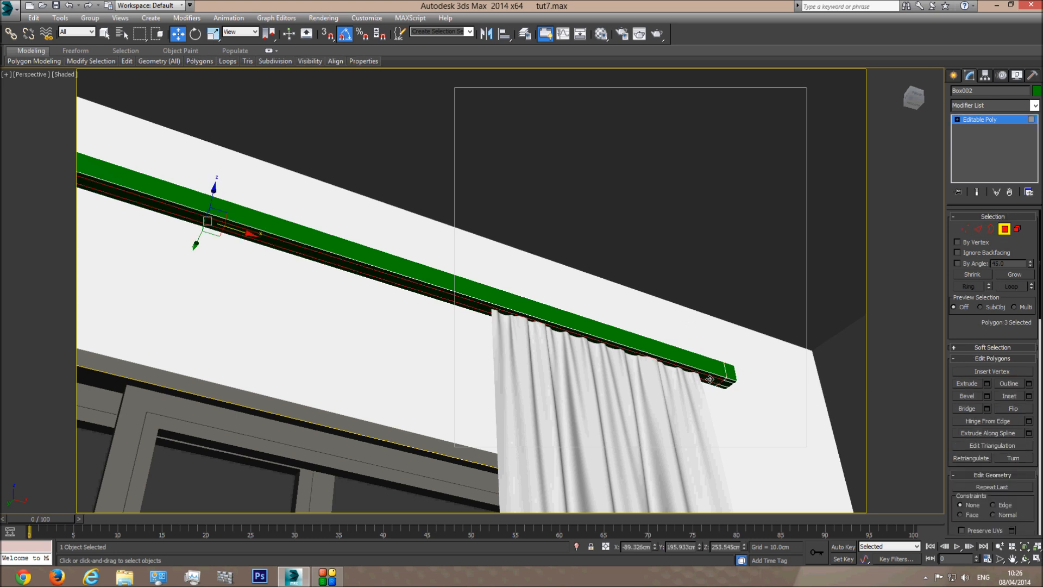
pyautogui.click(987, 383)
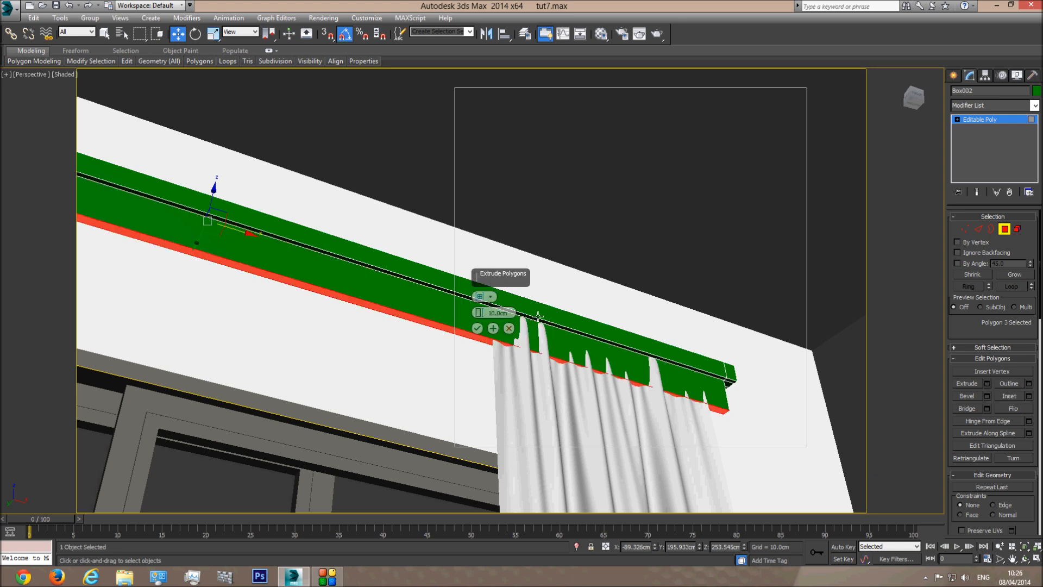
pyautogui.moveTo(479, 313); pyautogui.dragTo(482, 369)
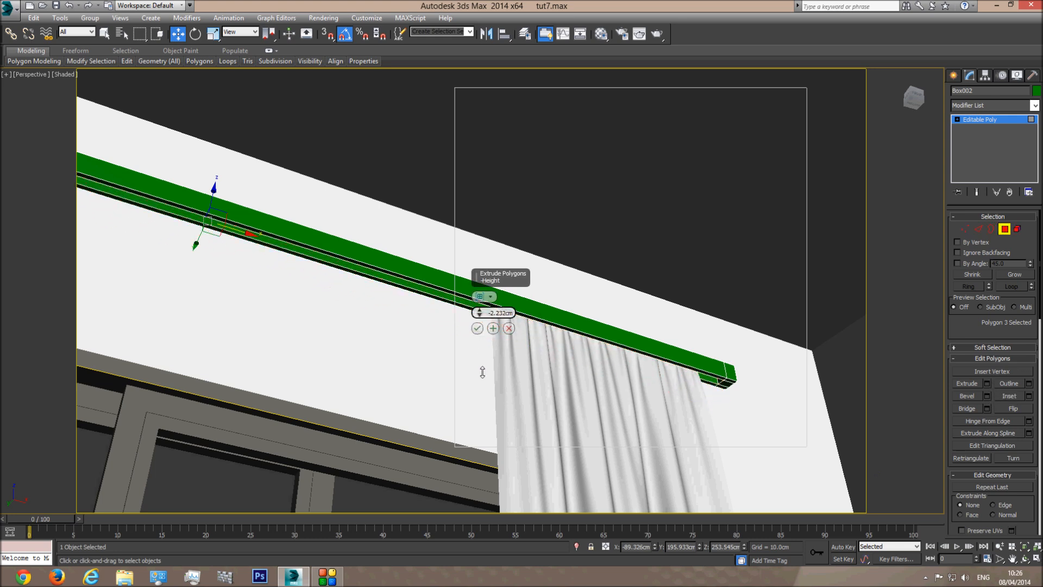
pyautogui.click(477, 328)
# - Raise the recessed channel polygon slightly above the curtain tops in the wireframe front view and leave polygon editing
pyautogui.press('f')
pyautogui.press('F3')
pyautogui.moveTo(422, 187); pyautogui.dragTo(450, 489, button='middle')
pyautogui.moveTo(479, 149); pyautogui.dragTo(484, 348, button='middle')
pyautogui.scroll(3, 520, 244)
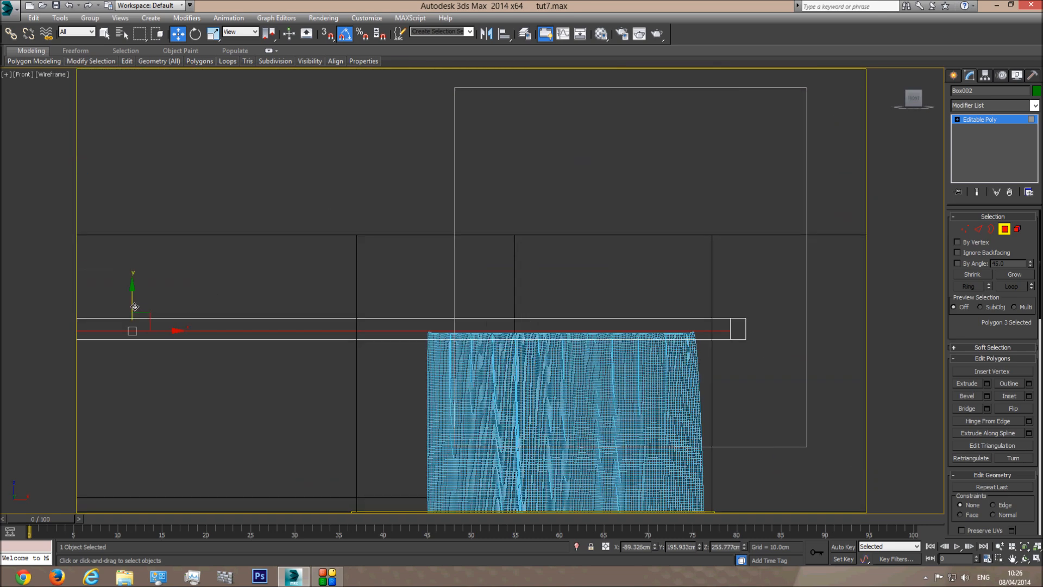
pyautogui.moveTo(135, 306); pyautogui.dragTo(137, 303)
pyautogui.click(998, 119)
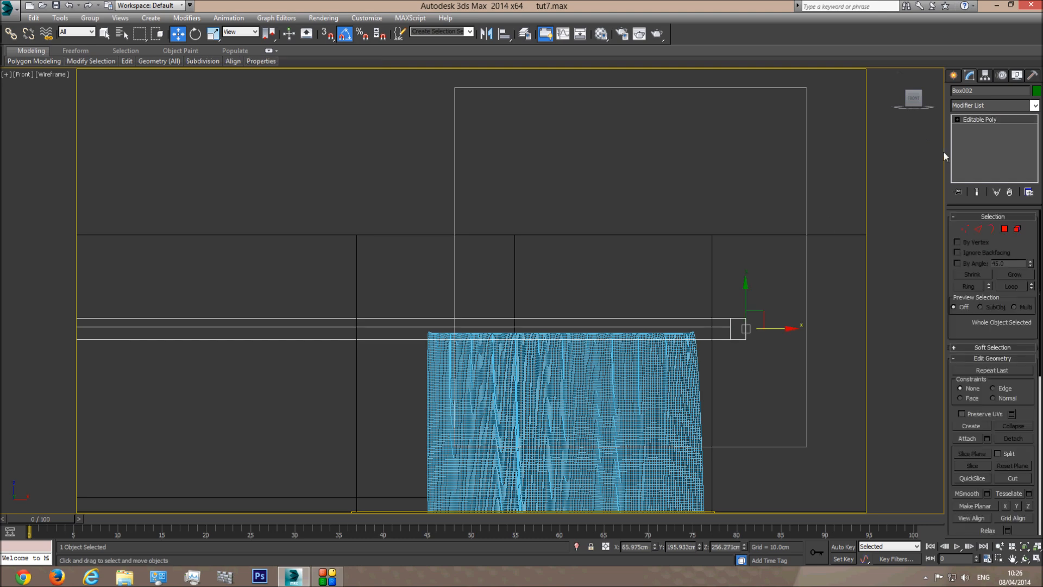
# - Check the rail above the curtains in the shaded camera view and deselect it
pyautogui.press('c')
pyautogui.press('F3')
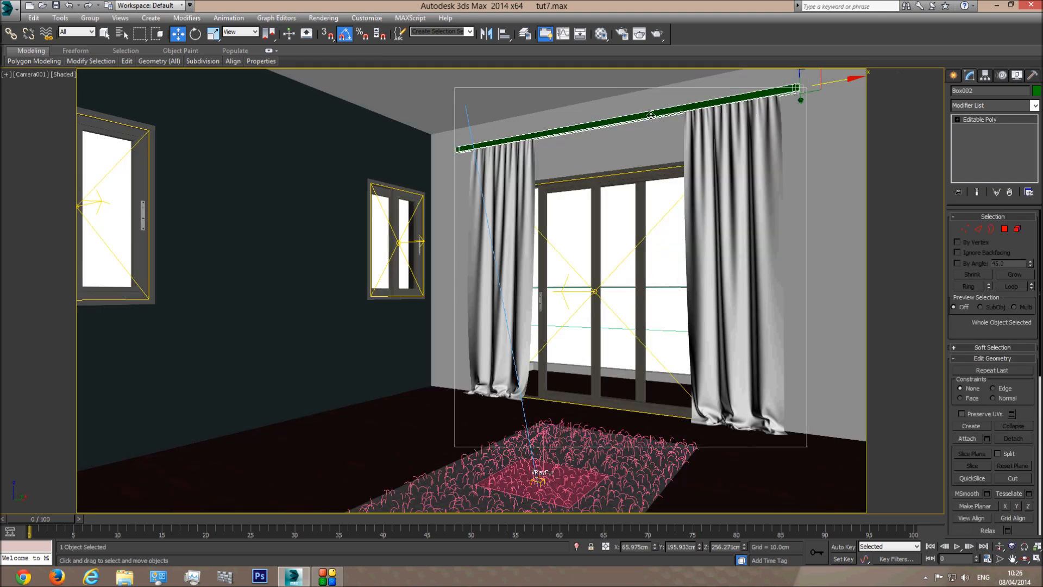
pyautogui.press('F3')
pyautogui.click(613, 152)
pyautogui.press('F3')
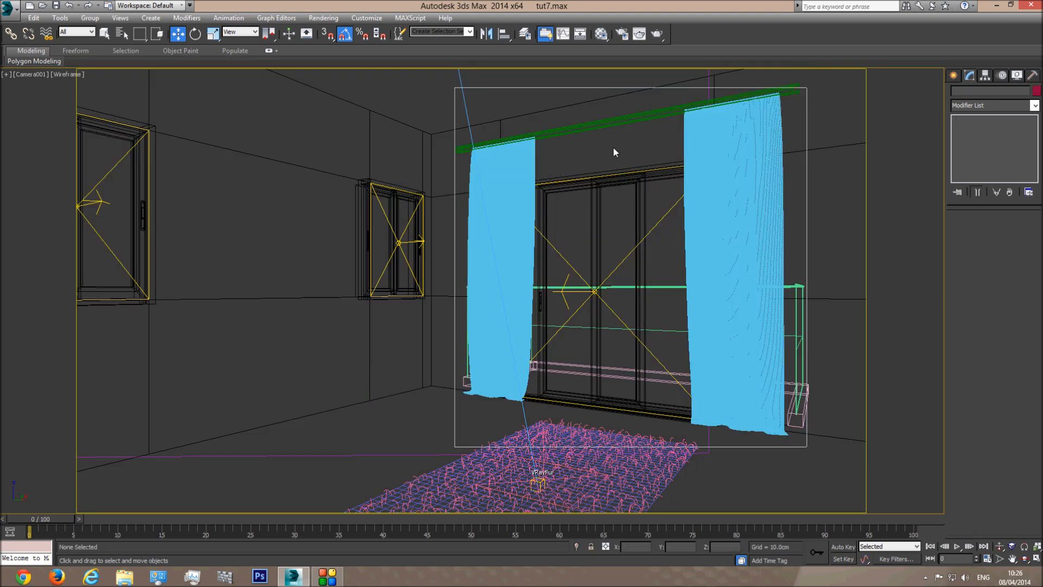
# - Assign the existing Crome material to the curtain rail and close the Material Editor
pyautogui.click(601, 34)
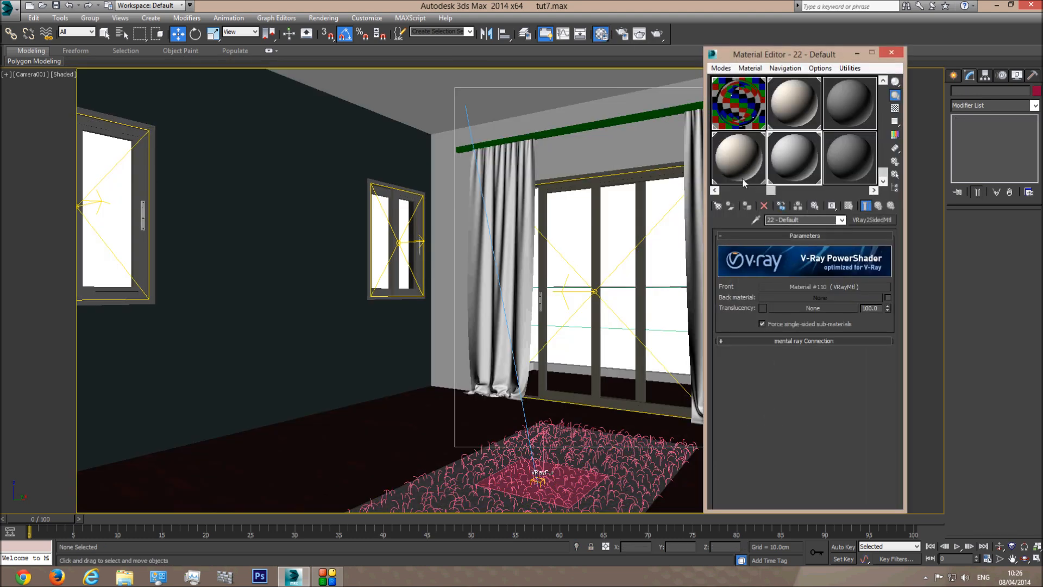
pyautogui.click(715, 190)
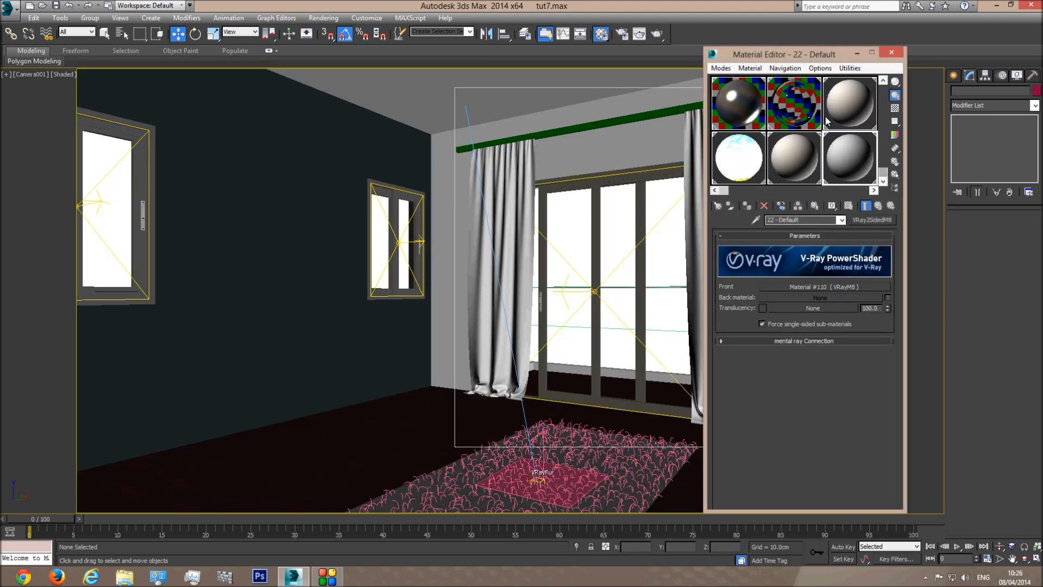
pyautogui.click(870, 157)
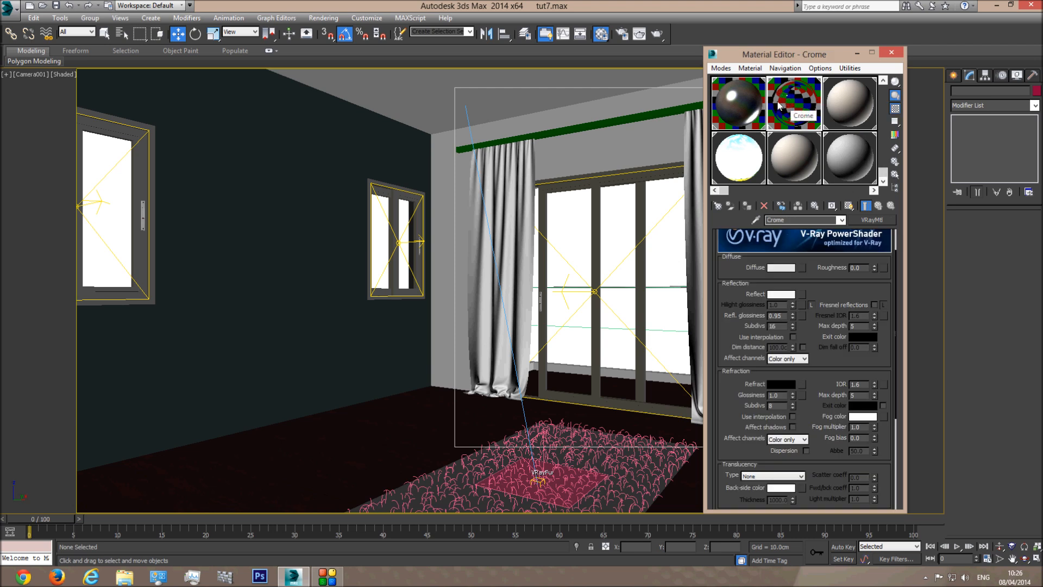
pyautogui.click(660, 113)
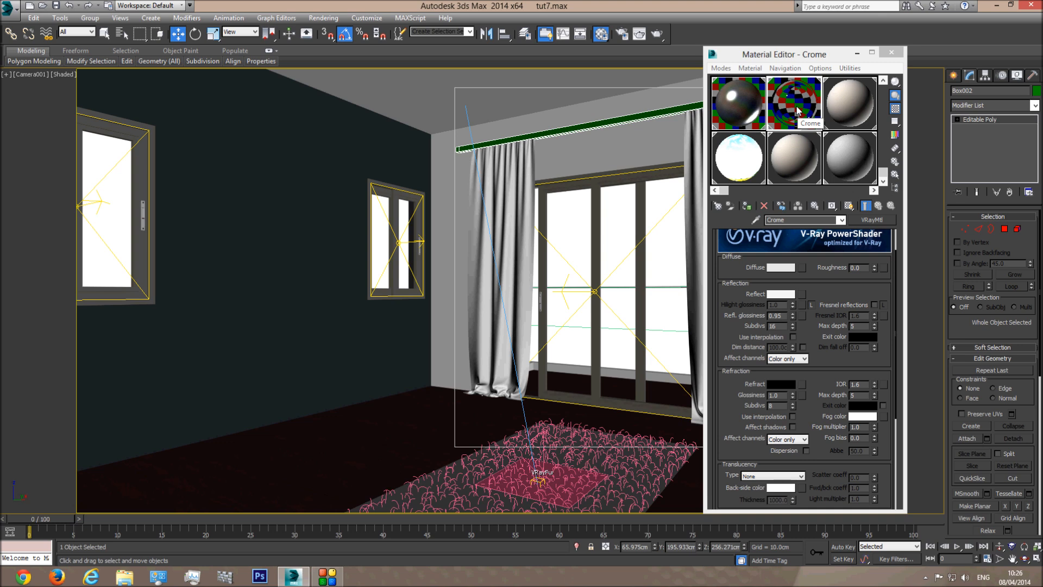
pyautogui.click(747, 207)
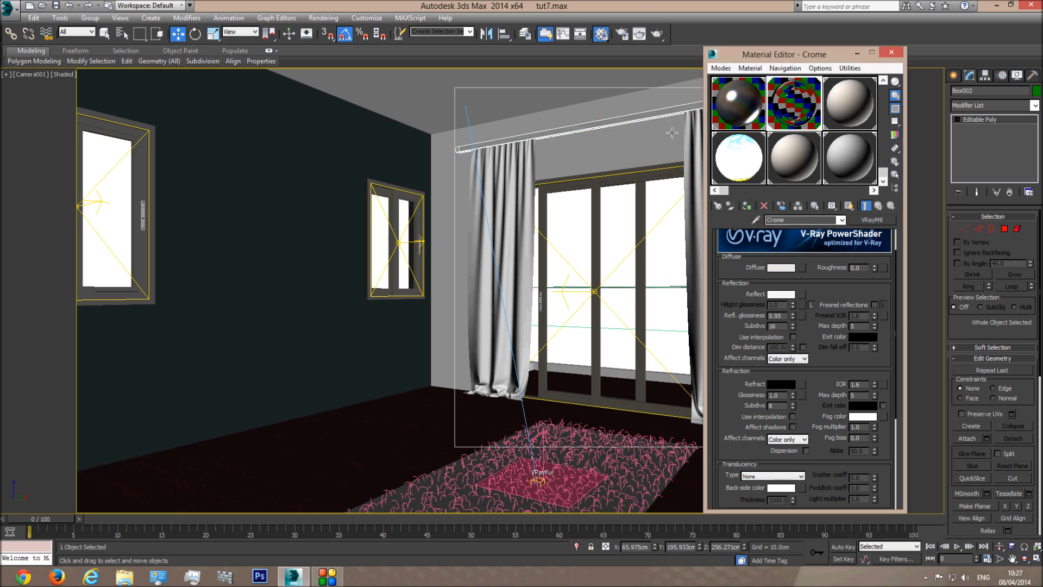
pyautogui.click(891, 53)
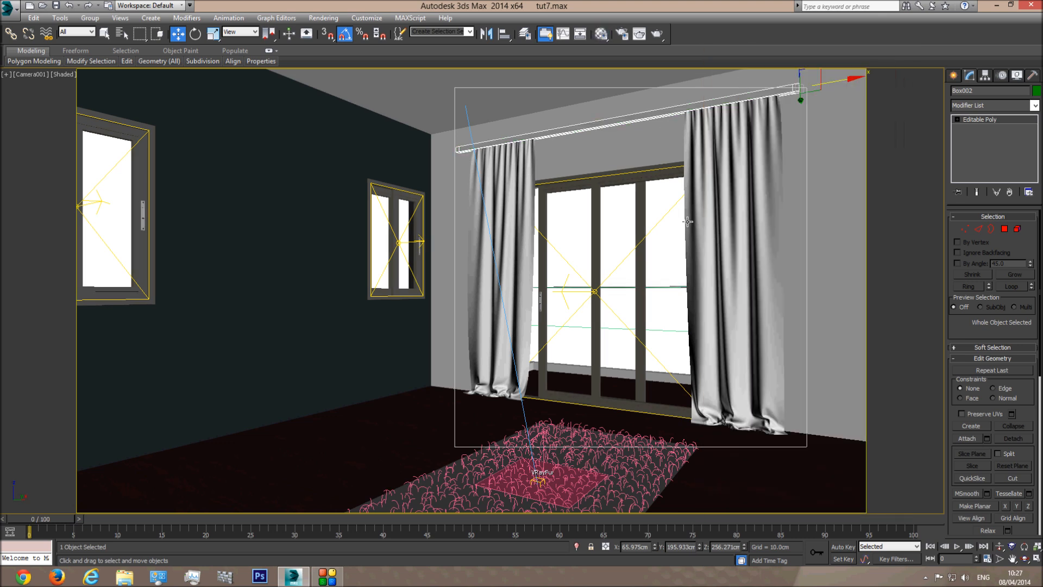
# - Set the area to render to View and start a production render of Camera001
pyautogui.click(639, 34)
pyautogui.click(106, 79)
pyautogui.click(105, 92)
pyautogui.moveTo(402, 46); pyautogui.dragTo(519, 65)
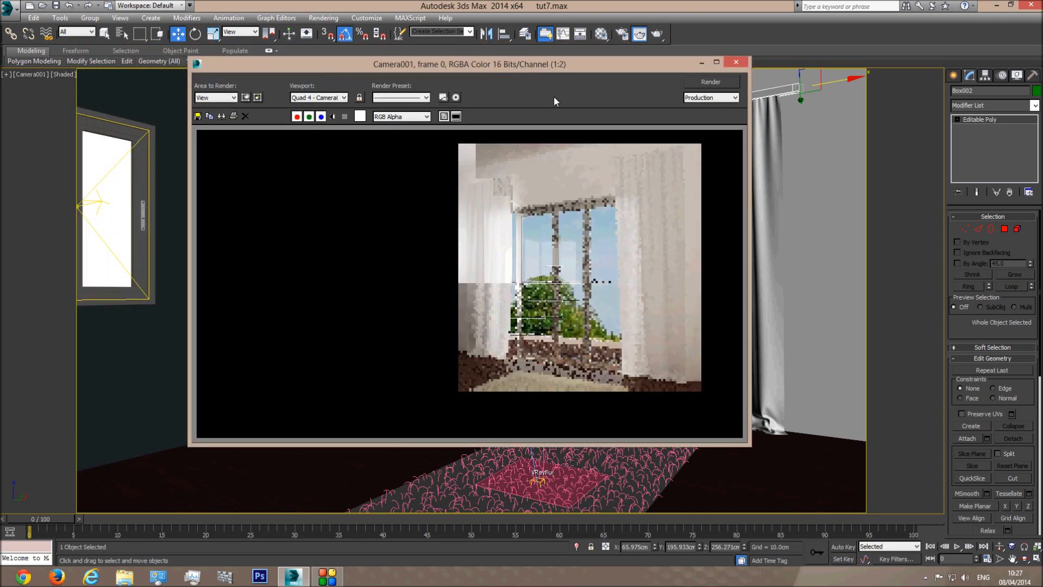
pyautogui.click(703, 81)
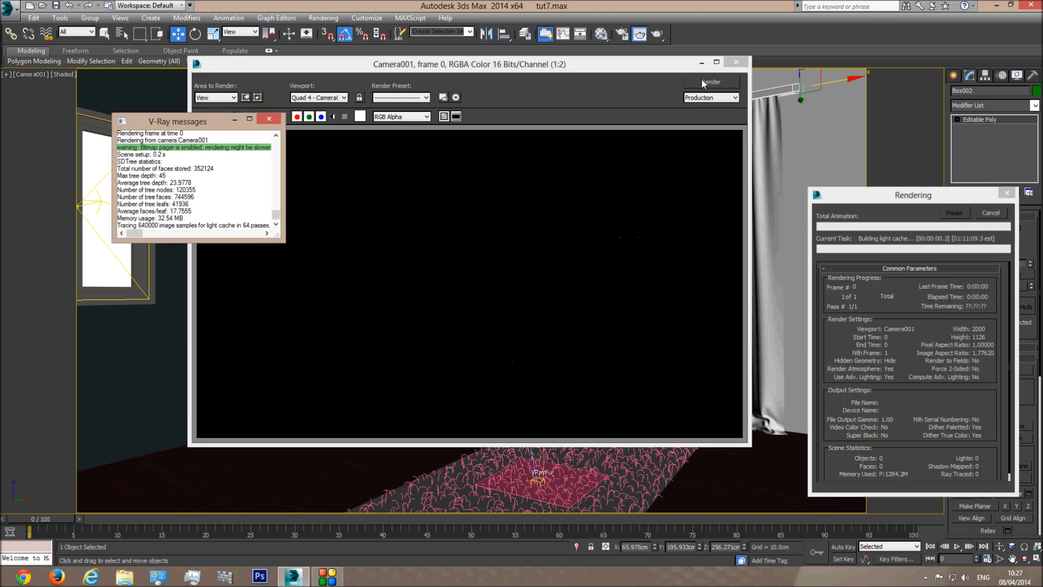